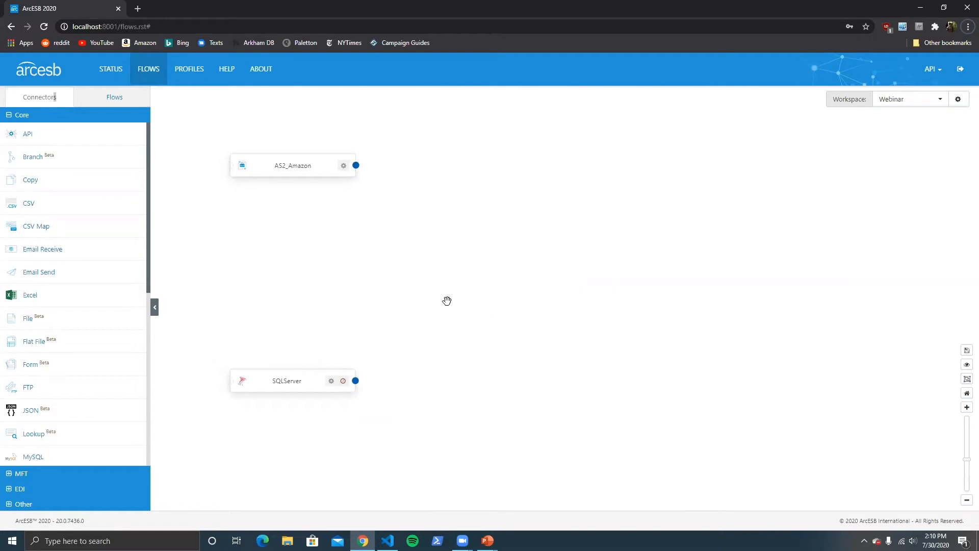
Step: Review the AS2_Amazon connector's settings and the SQLServer connector's database connection and input mappings
click(301, 175)
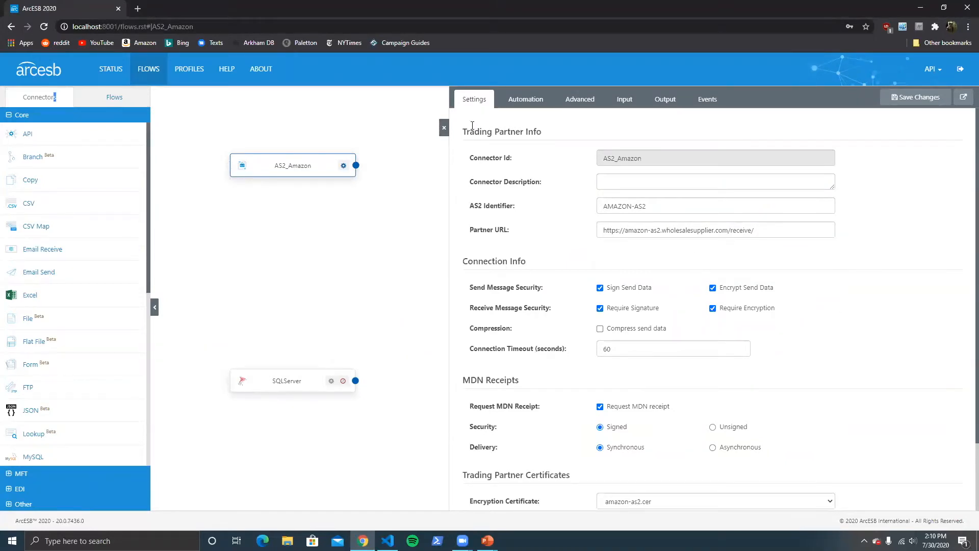
click(444, 128)
click(266, 386)
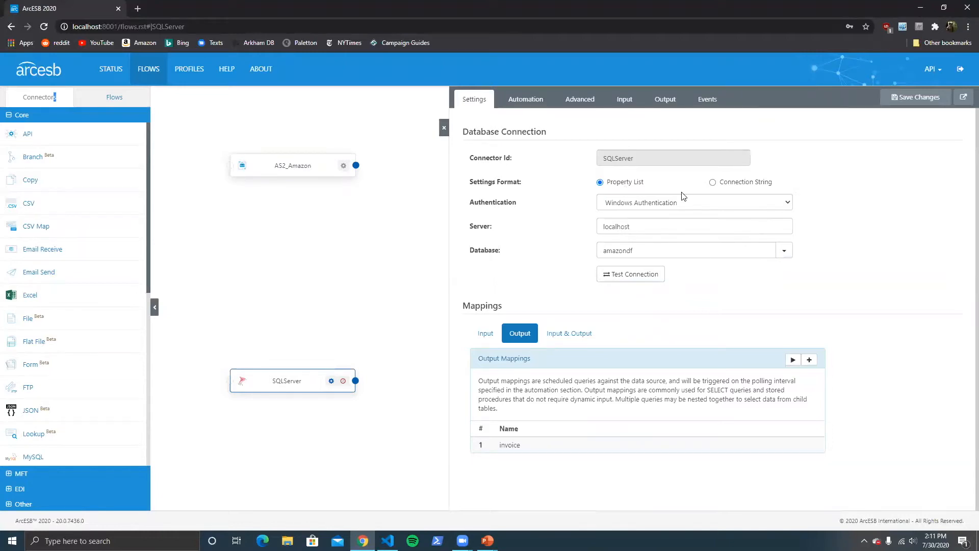
click(483, 336)
click(513, 333)
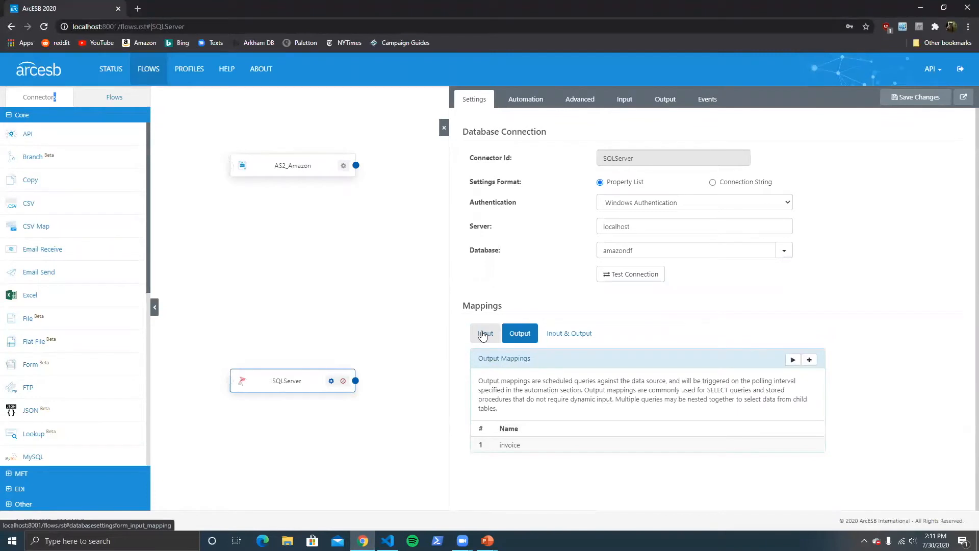
click(490, 335)
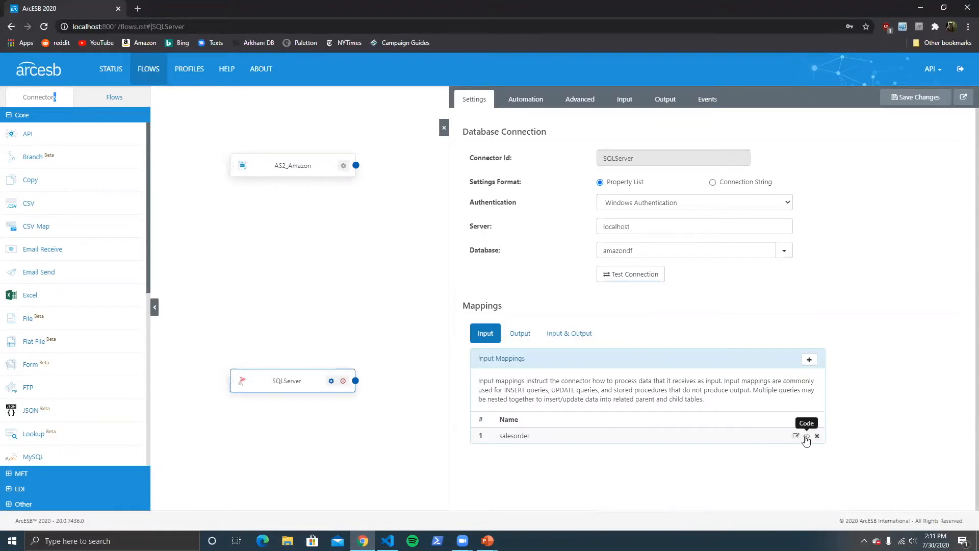
Step: Examine the code of the SQLServer connector's salesorder input mapping, including its line items table, and close the connector
click(806, 436)
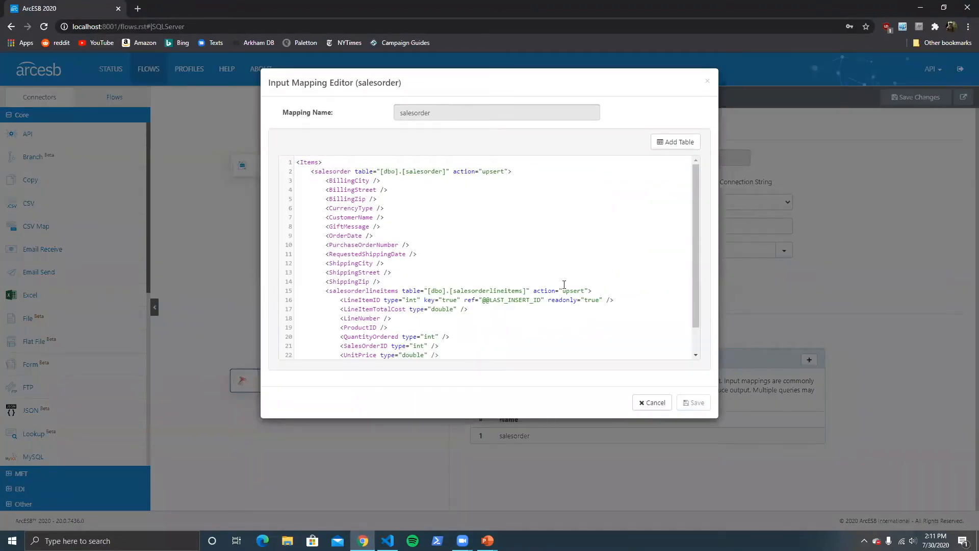
scroll(564, 281, down, 1)
scroll(567, 277, up, 1)
scroll(486, 213, down, 2)
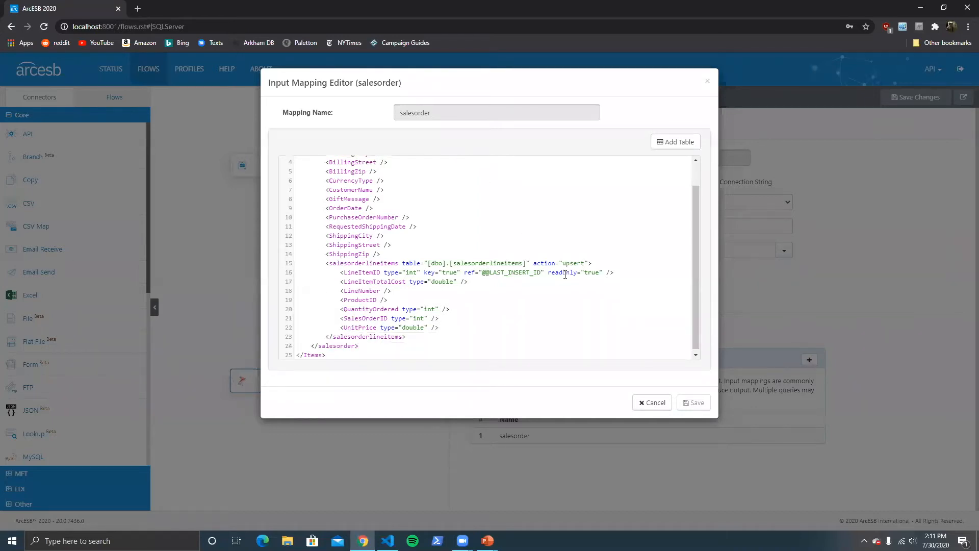
scroll(559, 286, up, 2)
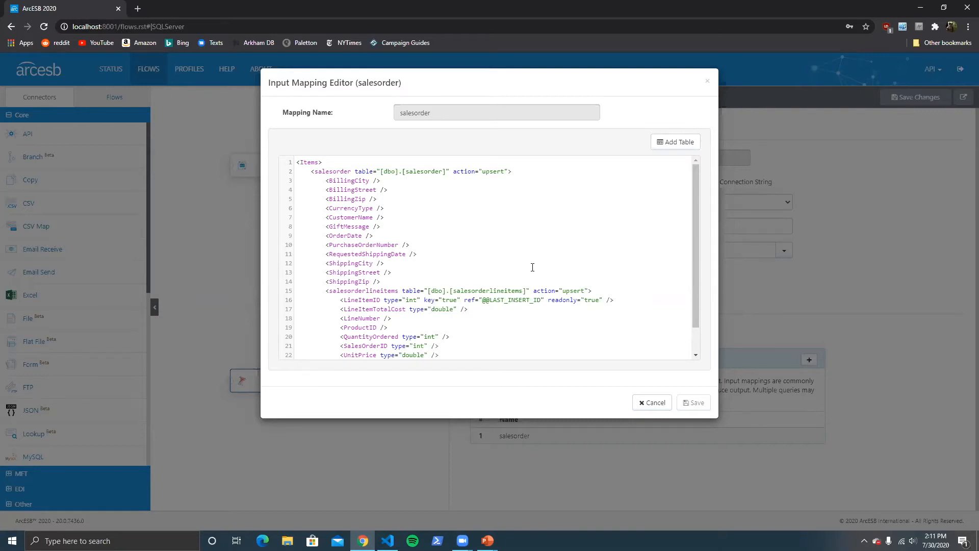
click(653, 403)
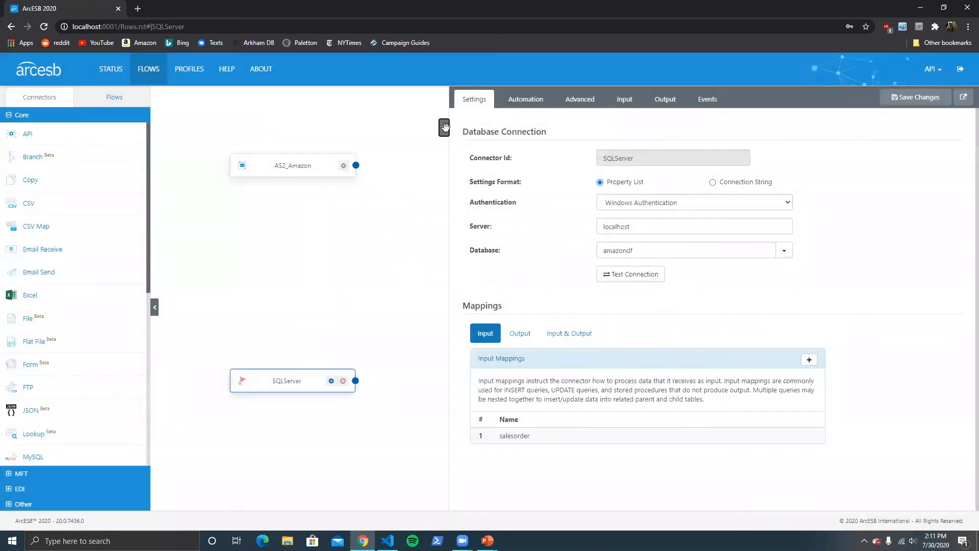
click(444, 127)
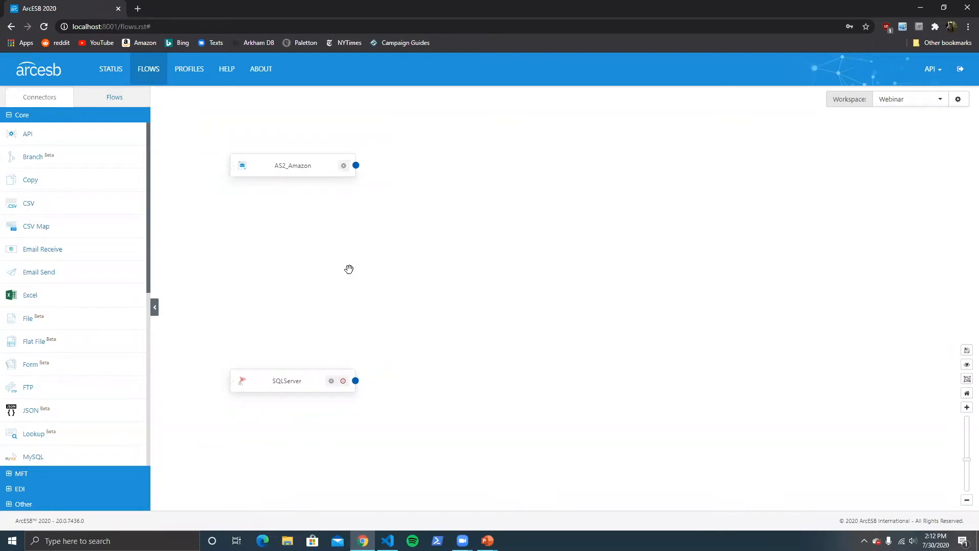
Step: Add an X12 connector with the ID X12_inbound to the flow and link AS2_Amazon's output to it
click(10, 488)
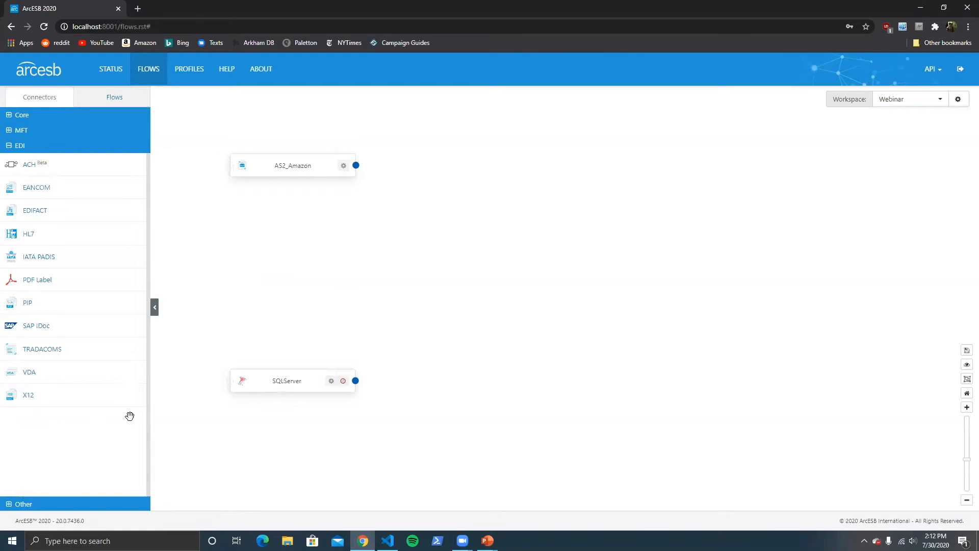
drag(81, 396, 446, 220)
key(BackSpace)
text(_inbound)
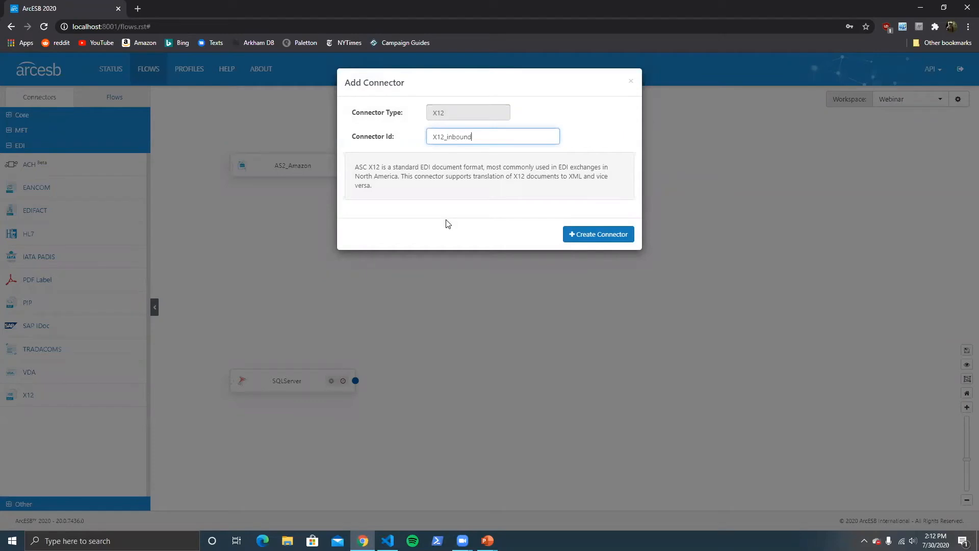
click(621, 238)
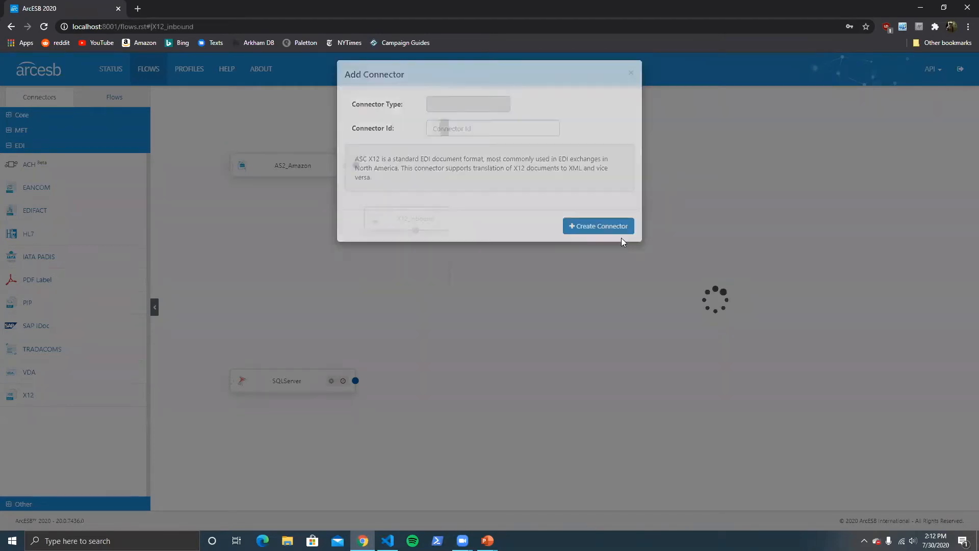
drag(356, 165, 363, 218)
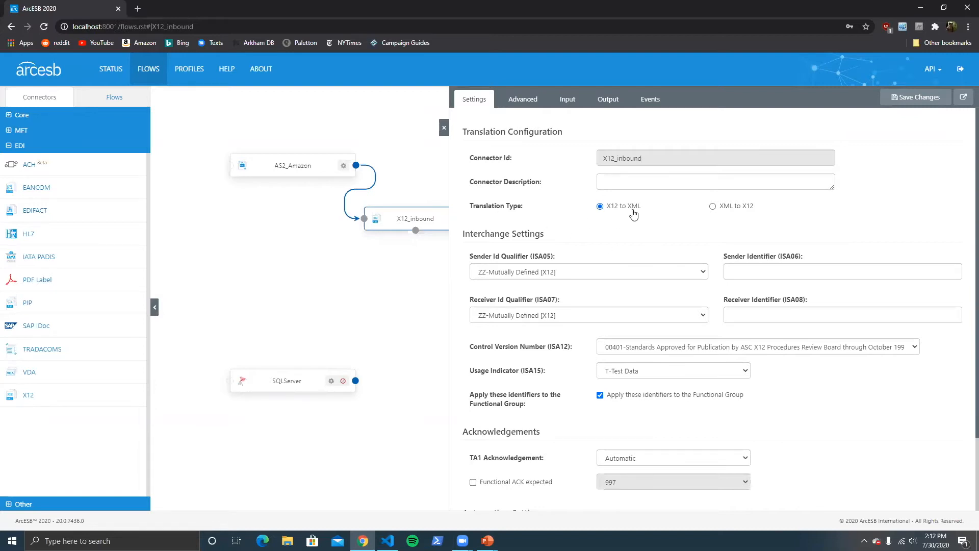
Step: Select X12 to XML translation, with sender identifier AMAZONDS and receiver identifier WS-SUPPLIERS
click(742, 210)
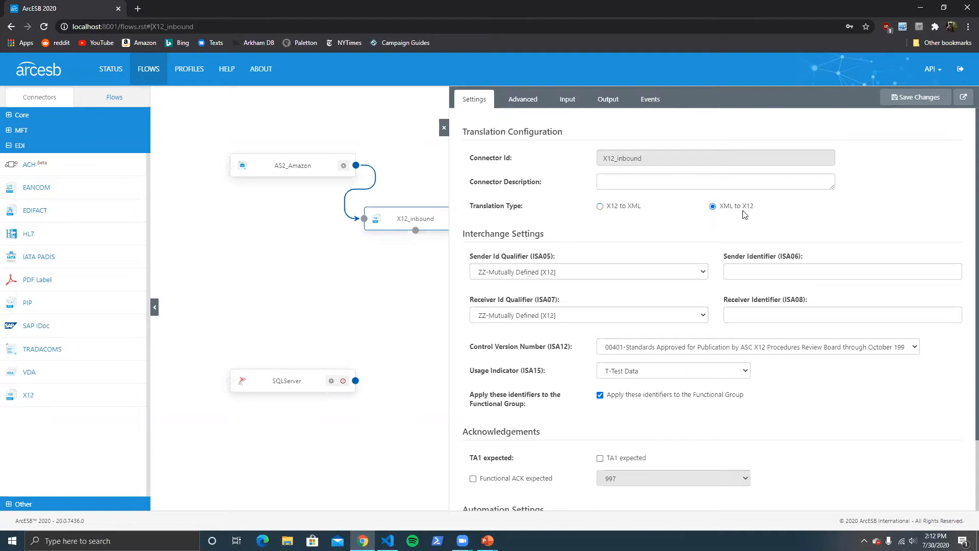
click(610, 209)
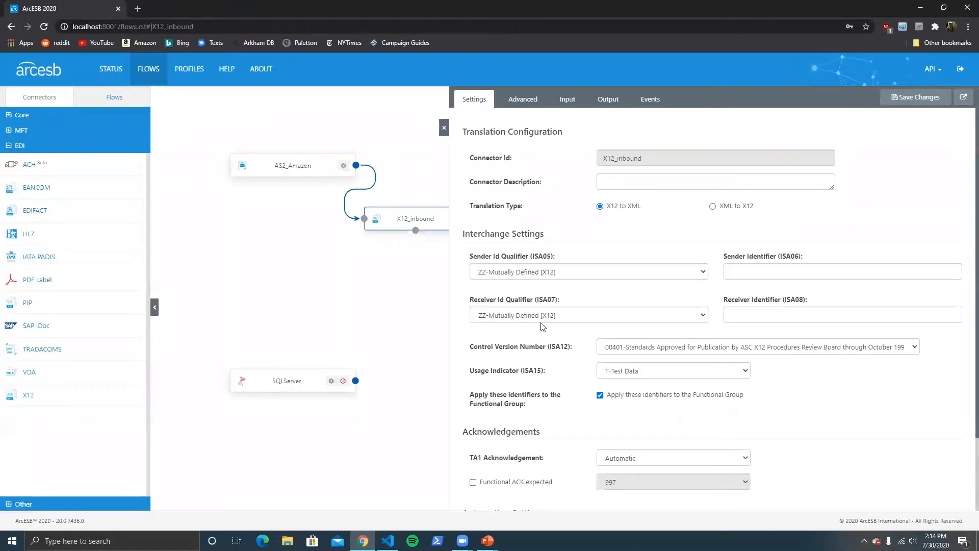
click(830, 275)
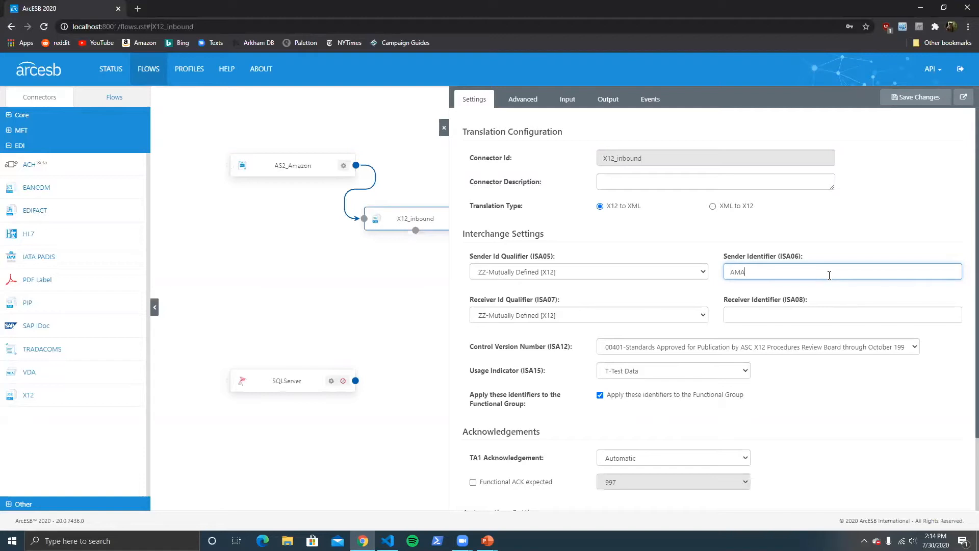
text(AMAZONDS)
click(835, 288)
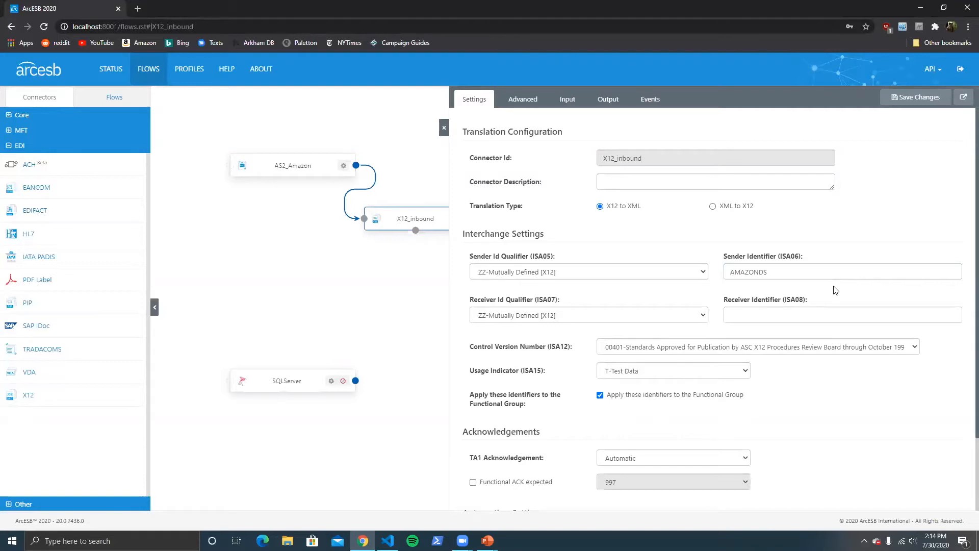
click(850, 317)
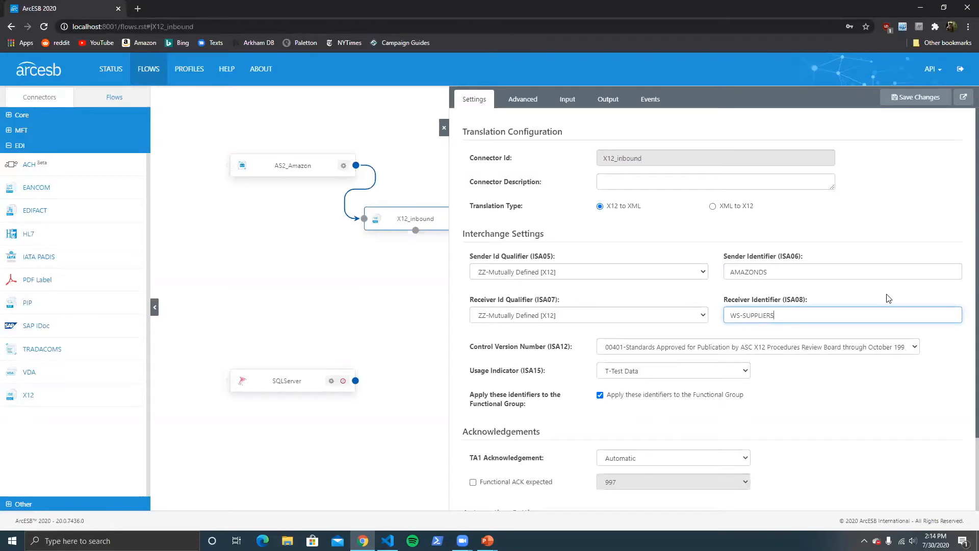
click(876, 206)
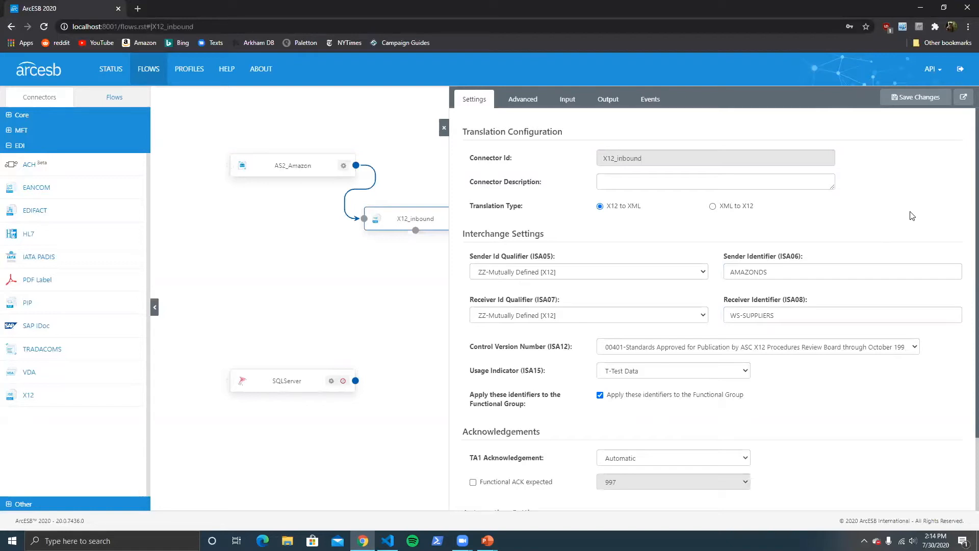
Step: Leave functional acknowledgement unselected, disable automatic sending for X12_inbound and save the connector's changes
scroll(912, 214, down, 2)
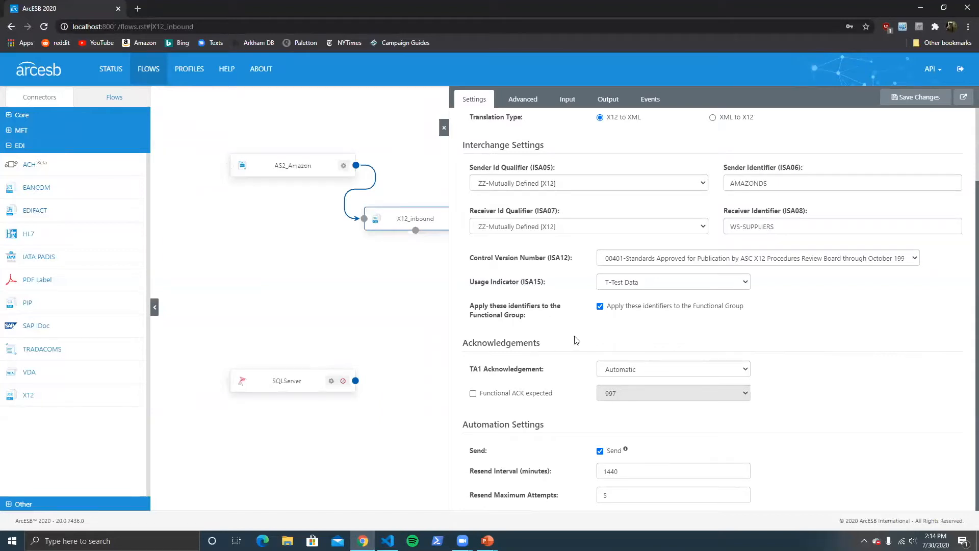
click(485, 396)
click(485, 396)
click(612, 451)
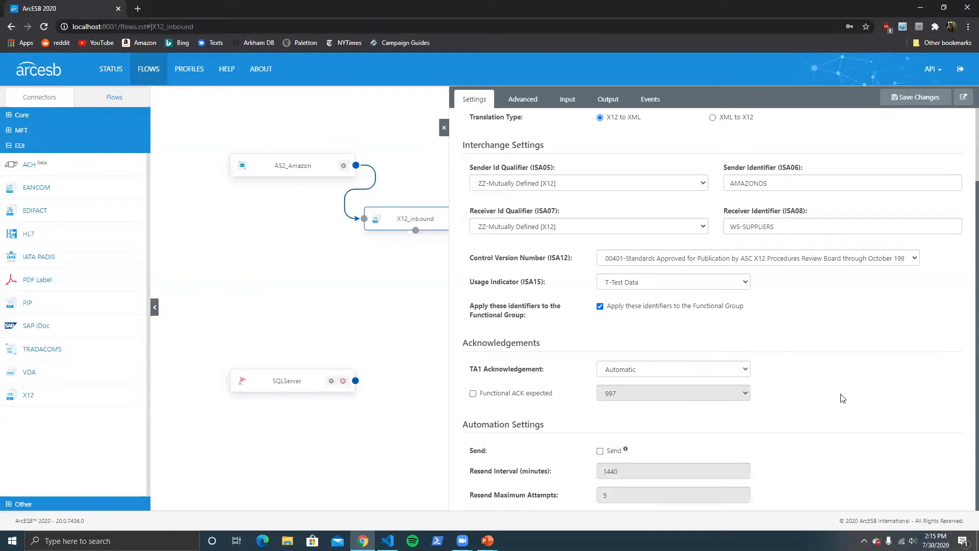
scroll(862, 411, up, 2)
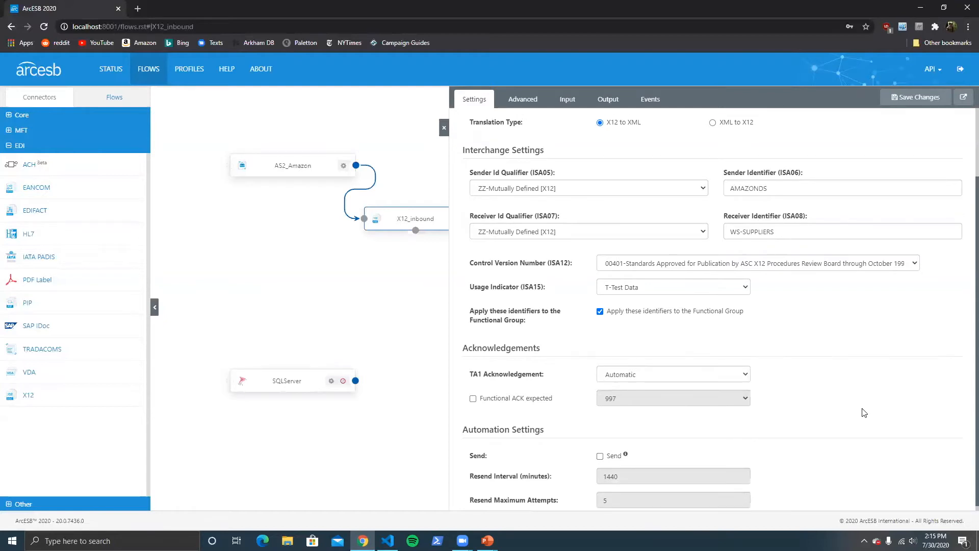
click(933, 103)
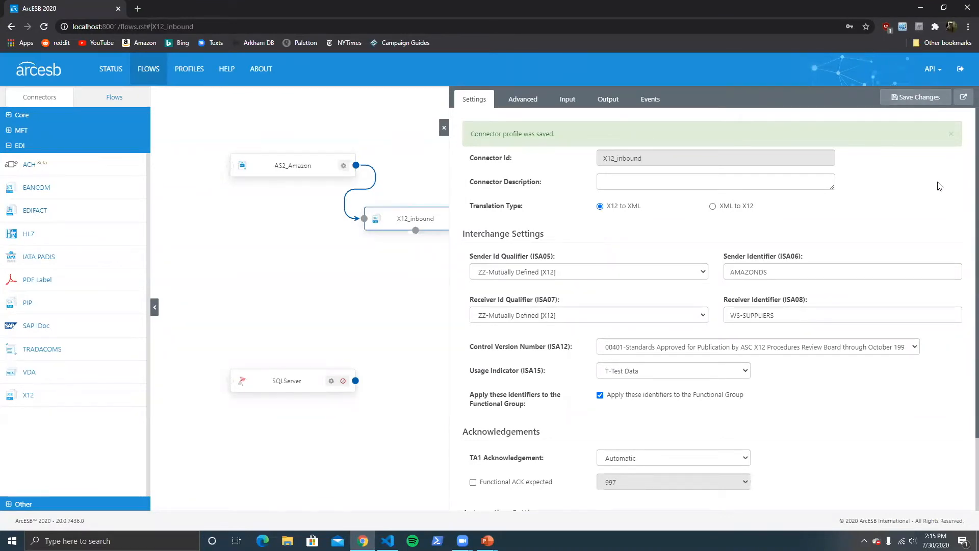
Step: Upload the sample file Amazon_DF_850.x12 to the X12_inbound connector's input
click(574, 101)
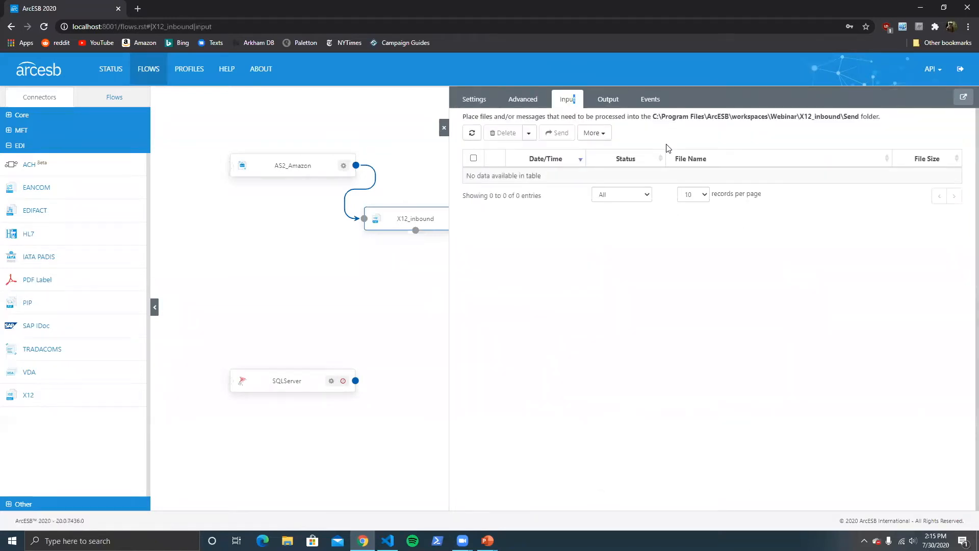
click(594, 132)
click(628, 178)
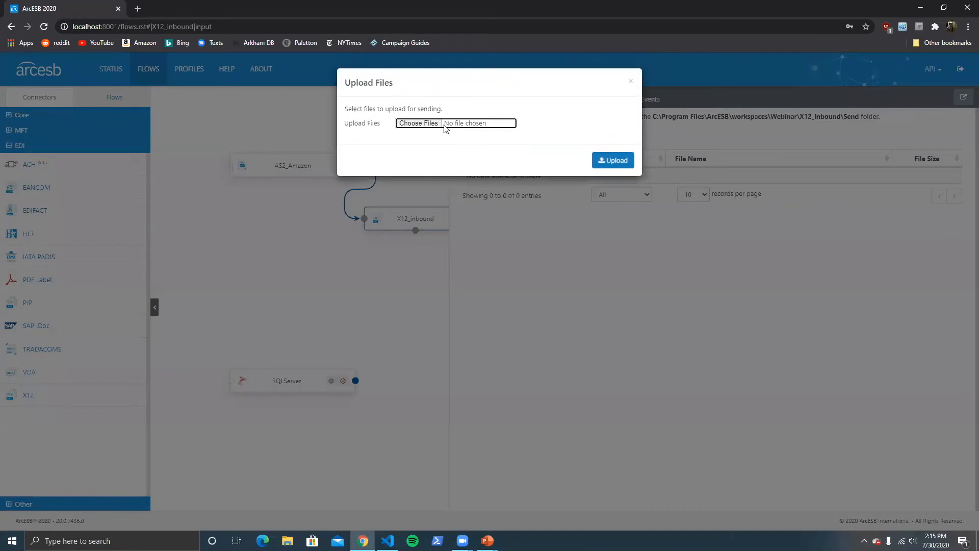
click(435, 122)
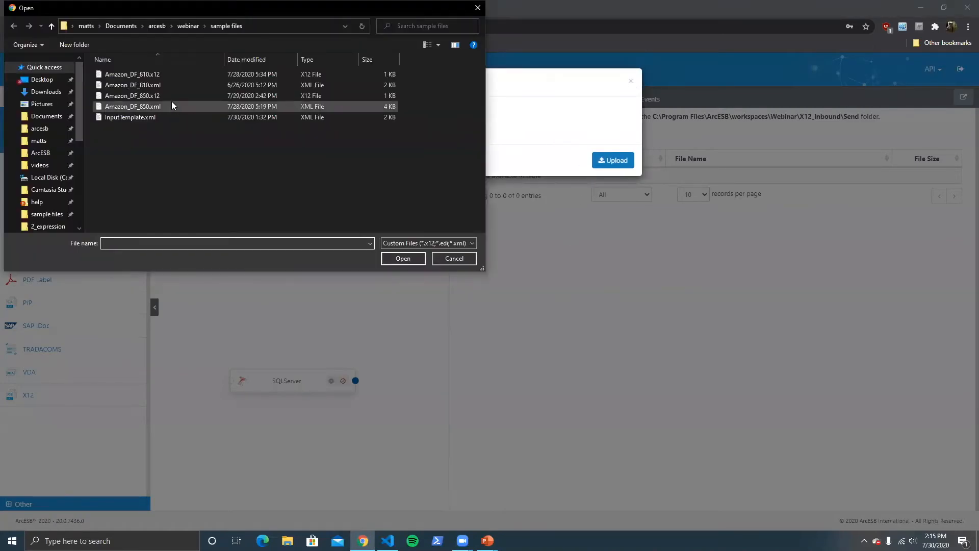
click(169, 96)
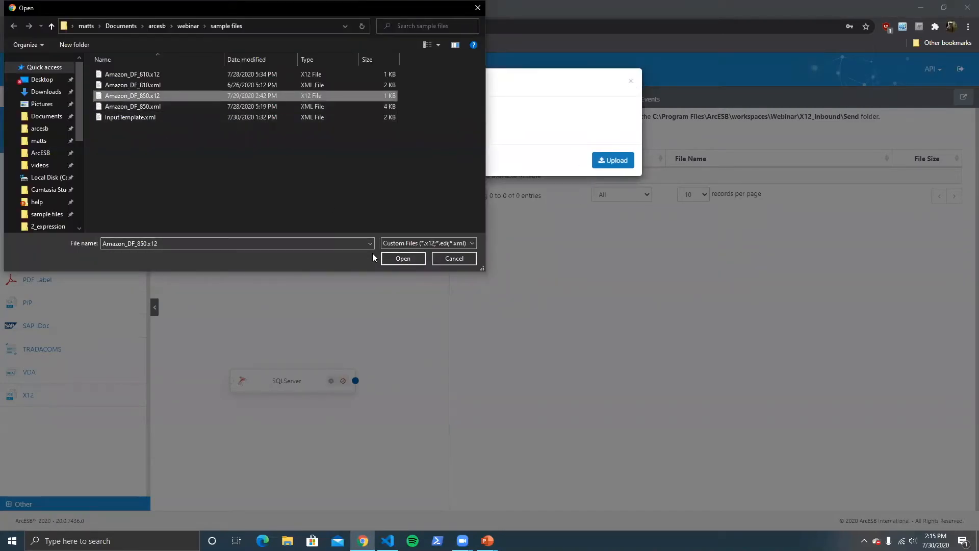
click(387, 258)
click(611, 161)
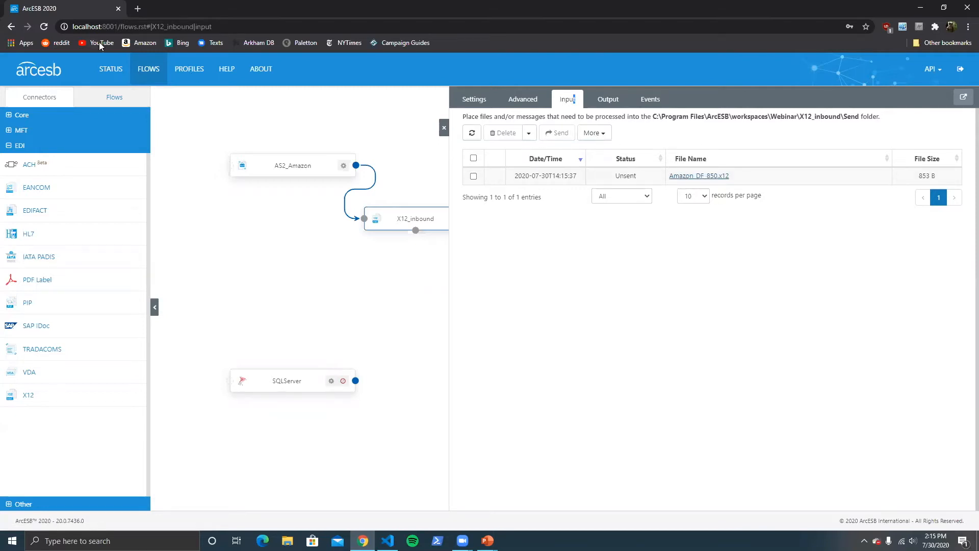
Step: Refresh the X12_inbound input list, download Amazon_DF_850.x12 and examine its contents in Visual Studio Code, returning to ArcESB
click(472, 133)
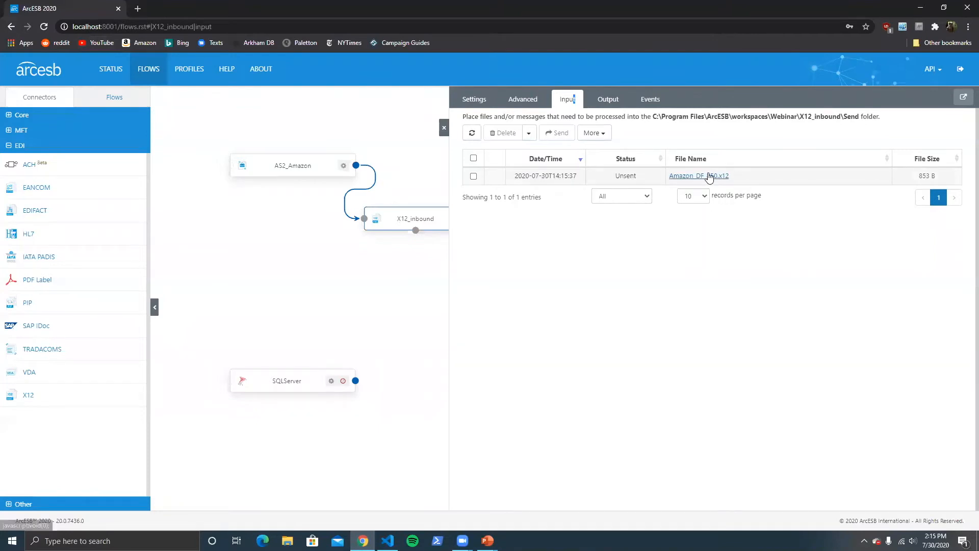
click(45, 27)
click(528, 84)
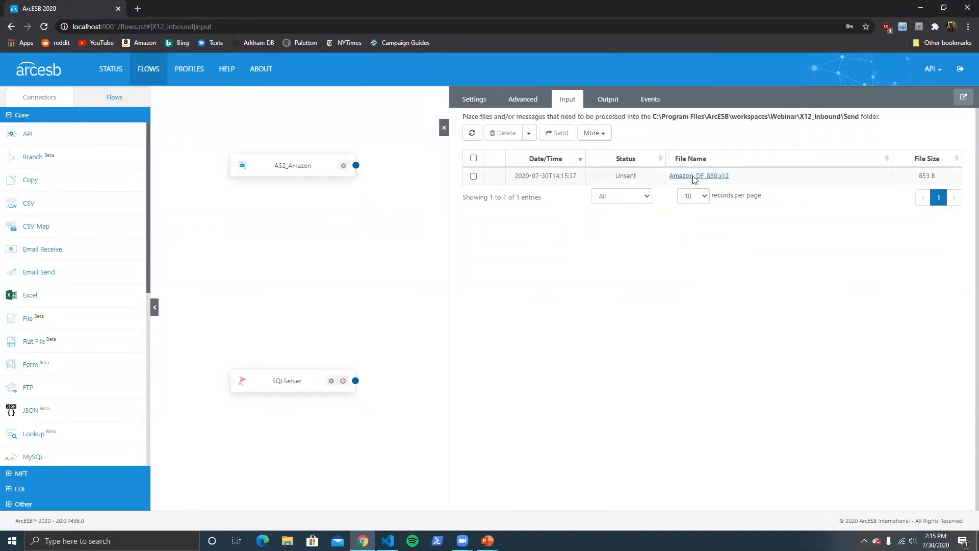
click(695, 176)
click(592, 160)
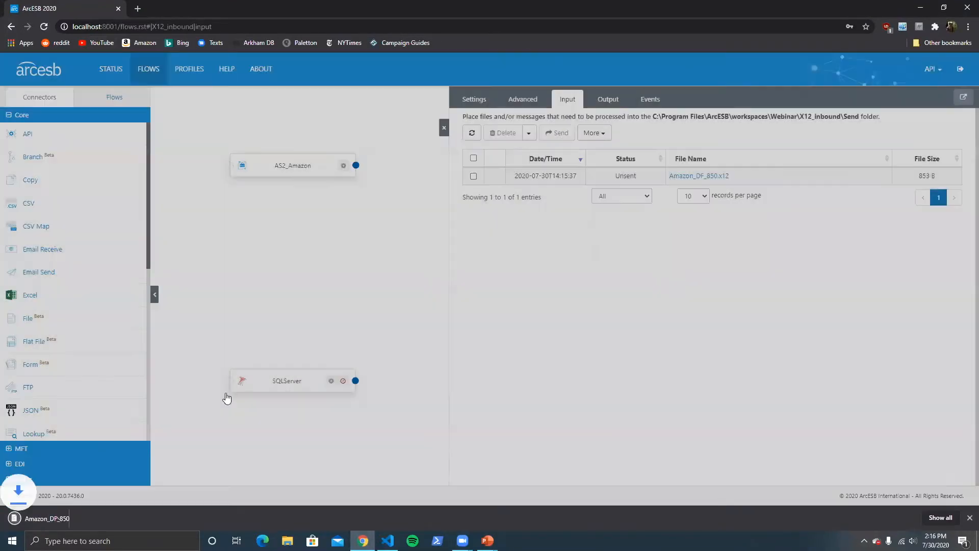
click(90, 513)
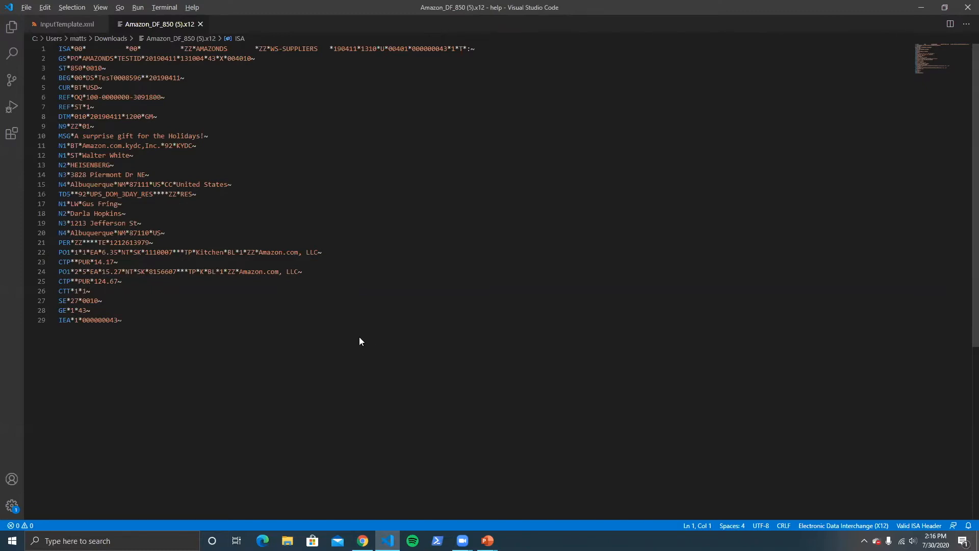
key(alt+Tab)
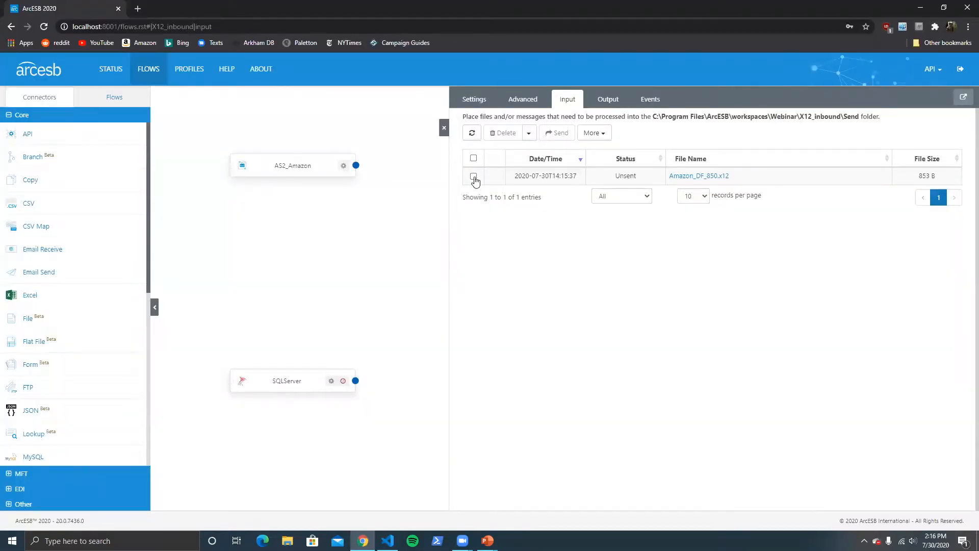
Step: Reposition the X12_inbound connector between AS2_Amazon and SQLServer on the flow canvas, then save the flow
click(473, 176)
drag(341, 234, 387, 204)
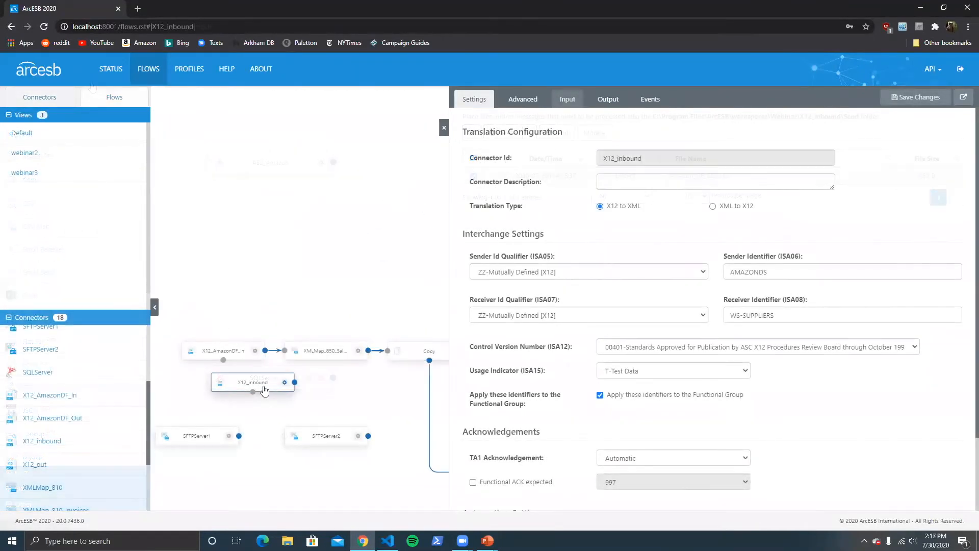
scroll(323, 269, down, 1)
scroll(324, 269, down, 1)
click(444, 128)
drag(276, 361, 338, 178)
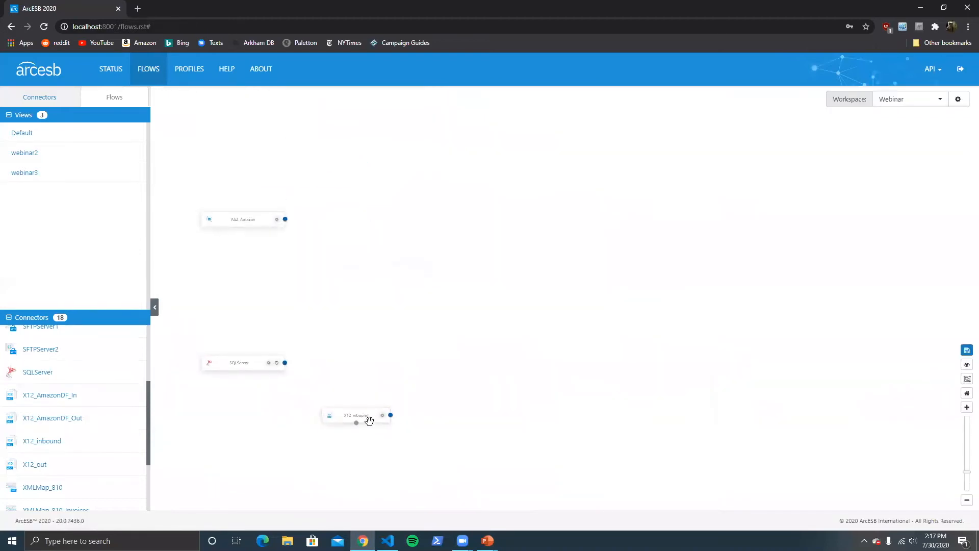
drag(372, 415, 347, 270)
scroll(347, 270, up, 2)
drag(312, 323, 357, 342)
drag(369, 268, 375, 276)
scroll(372, 256, up, 1)
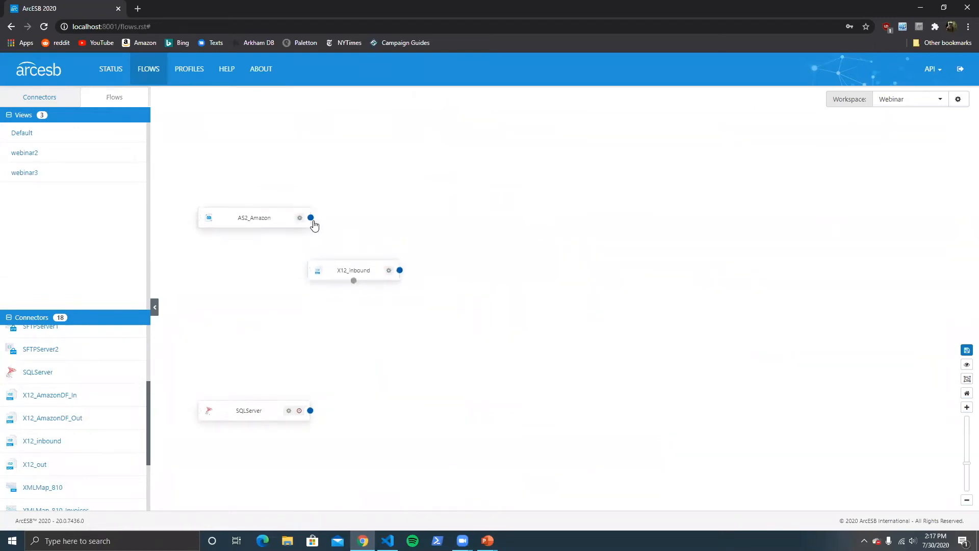
click(966, 350)
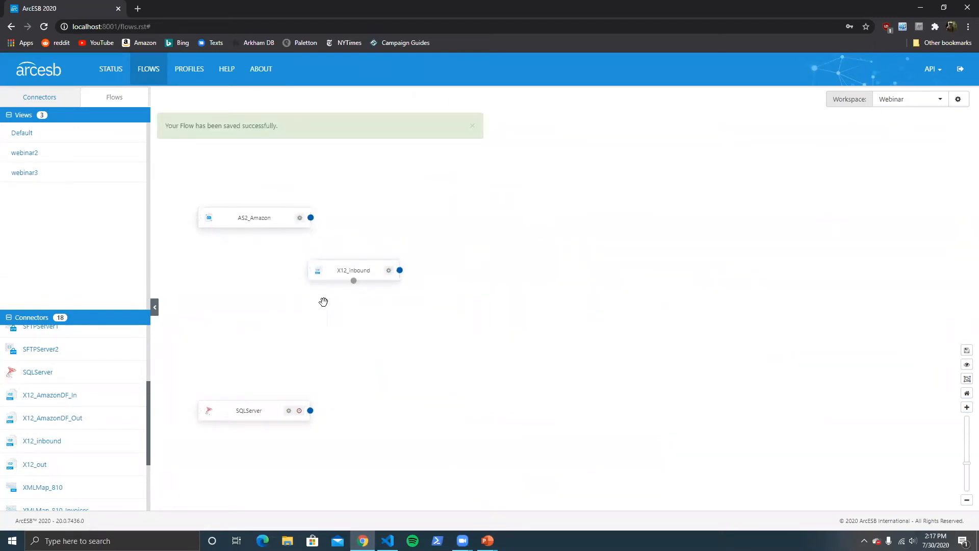
Step: Send Amazon_DF_850.x12 through the X12_inbound connector, then refresh its output list and close the connector
click(377, 272)
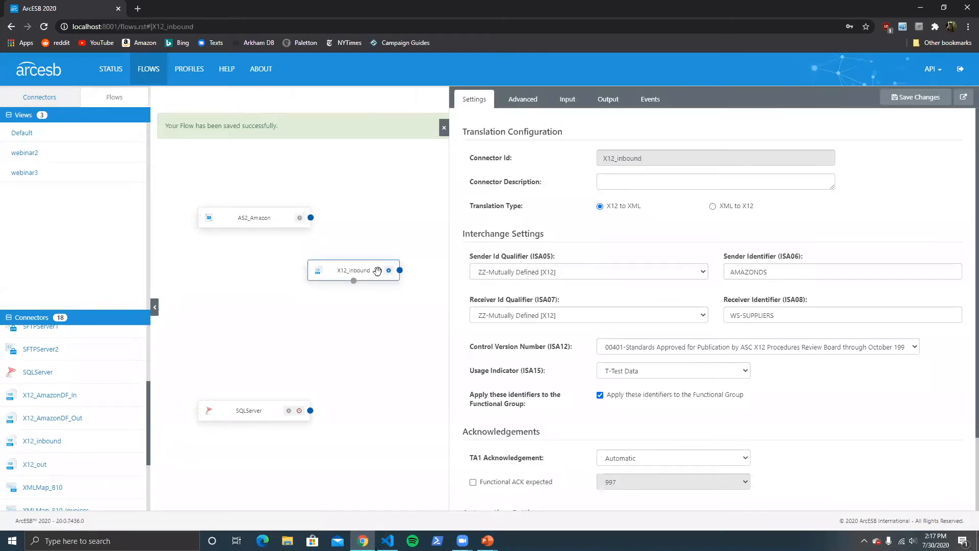
click(570, 99)
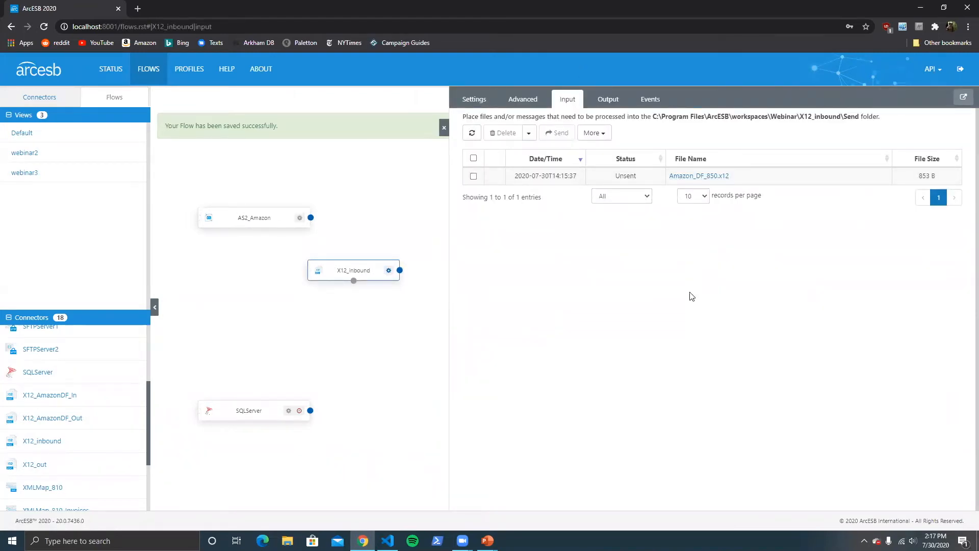
click(473, 176)
click(556, 133)
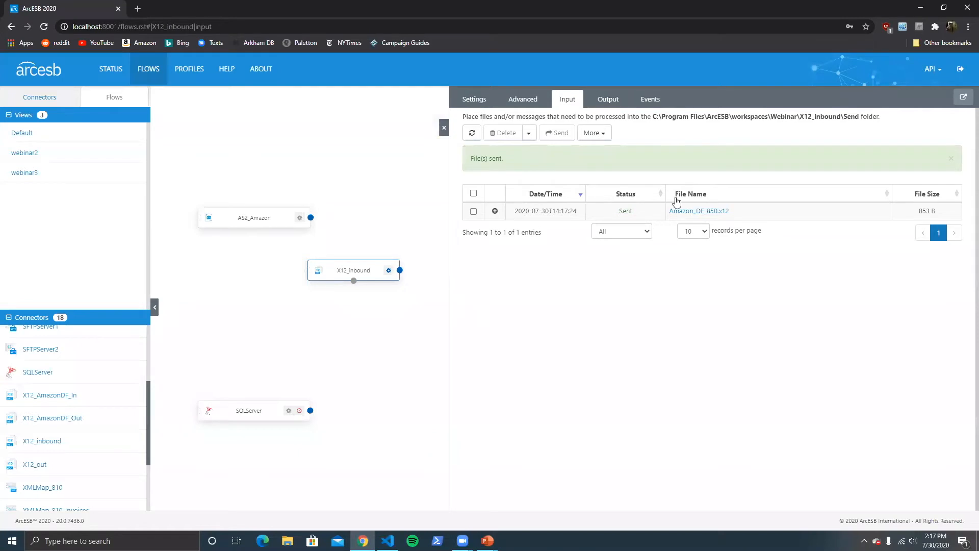
drag(612, 99, 616, 99)
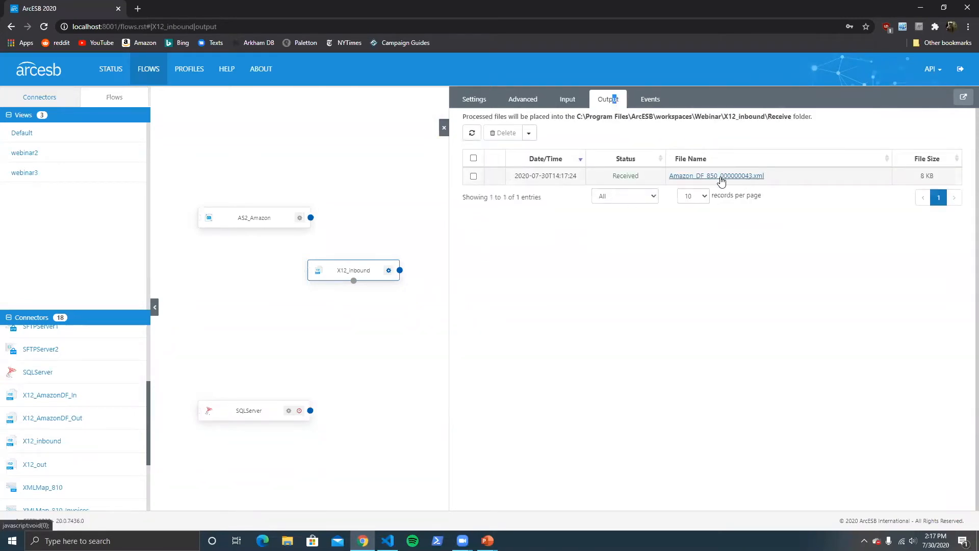
click(472, 133)
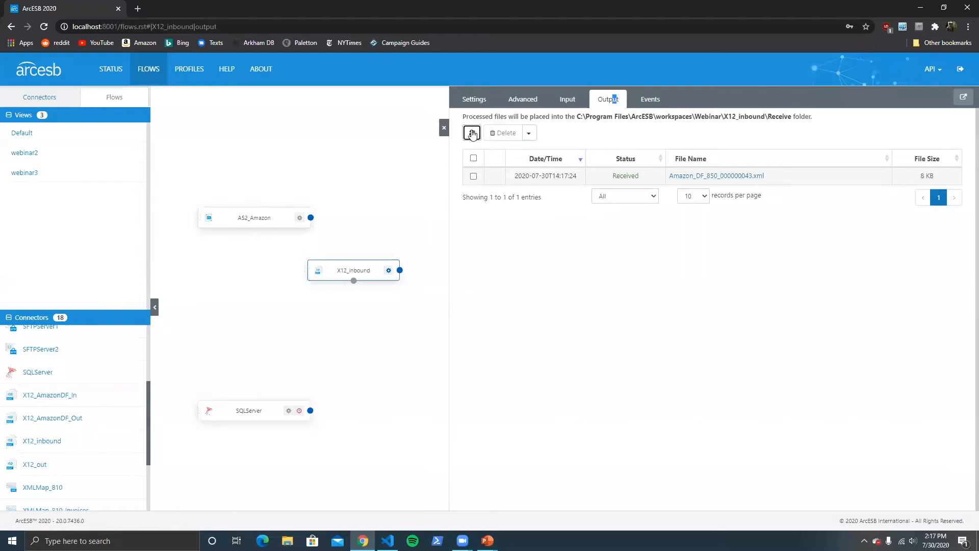
click(444, 128)
click(967, 349)
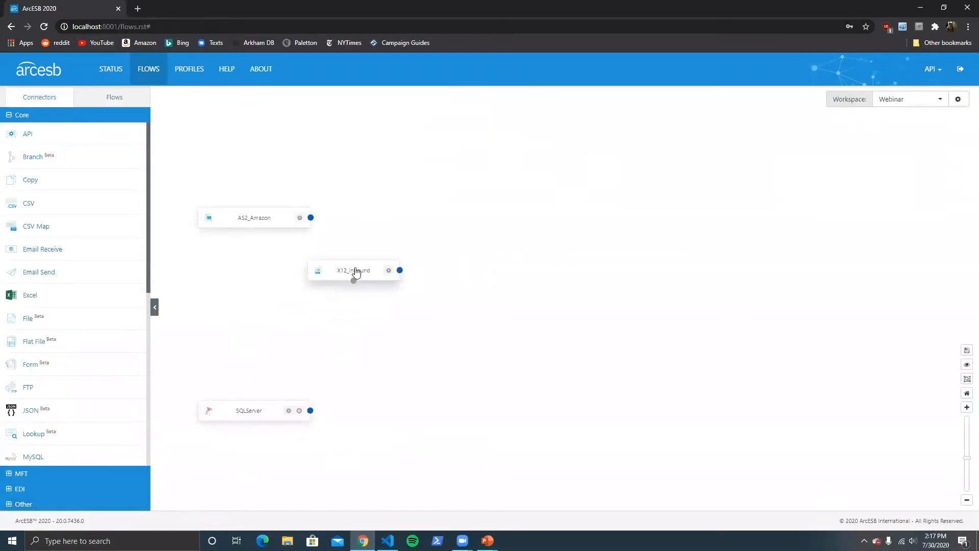
Step: Download the translated Amazon_DF_850 XML file from X12_inbound's output and format it in Visual Studio Code, returning to ArcESB
click(360, 268)
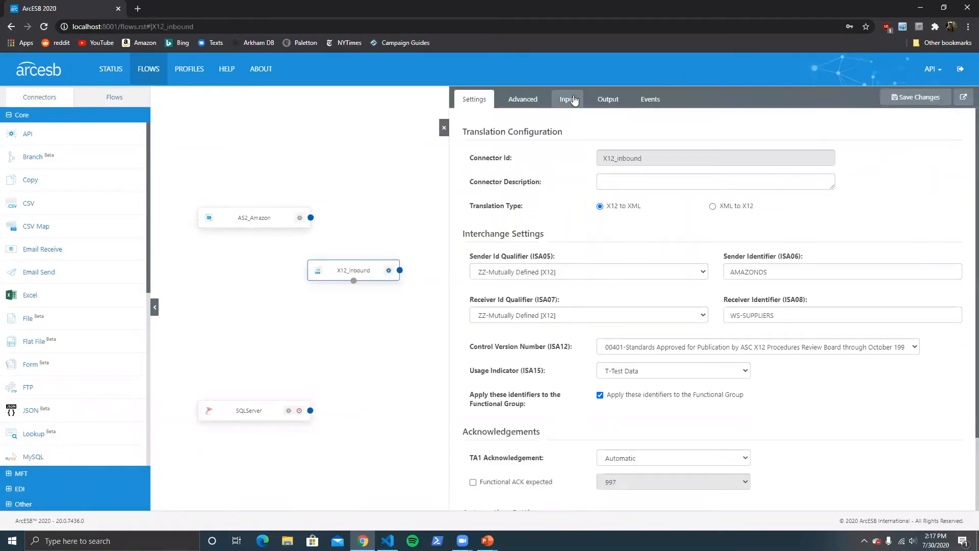
click(567, 99)
click(605, 100)
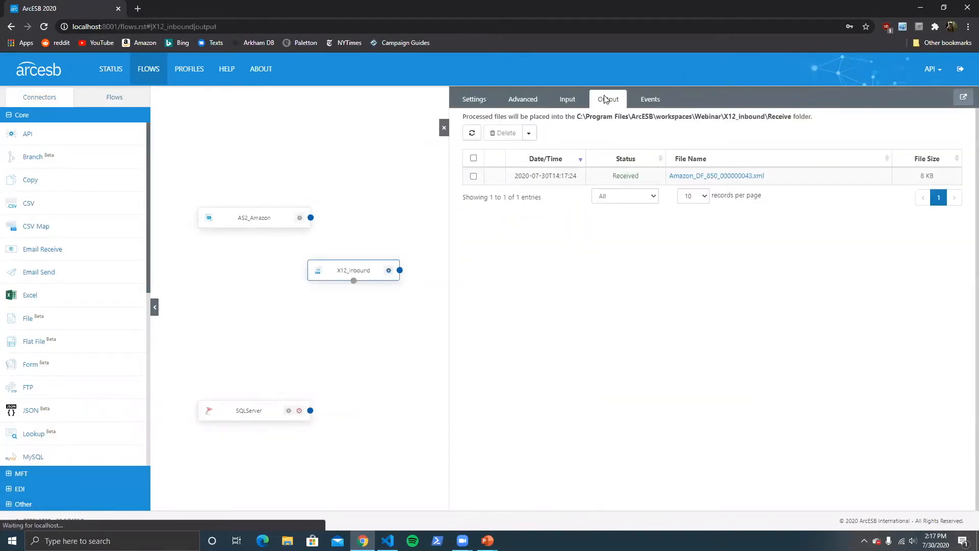
click(717, 175)
click(616, 213)
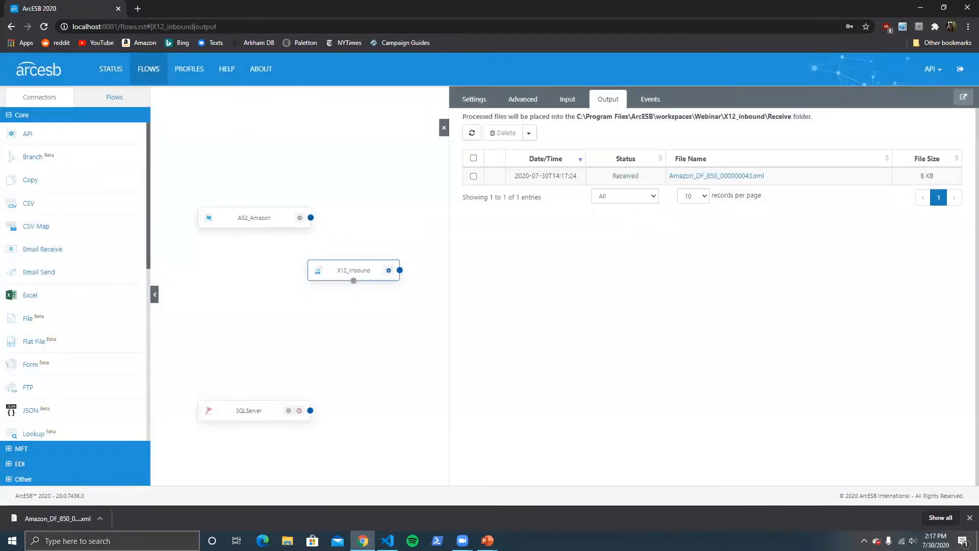
click(56, 524)
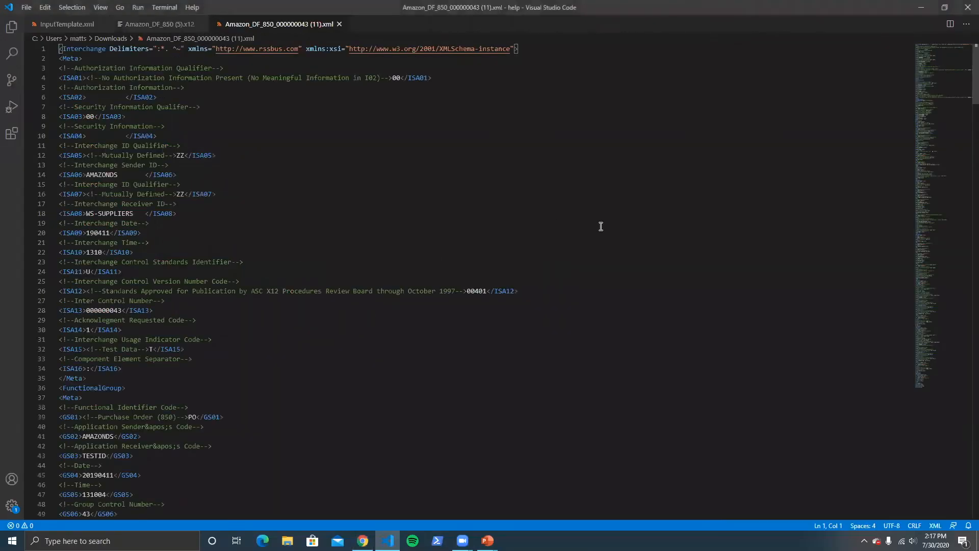
key(shift+alt+f)
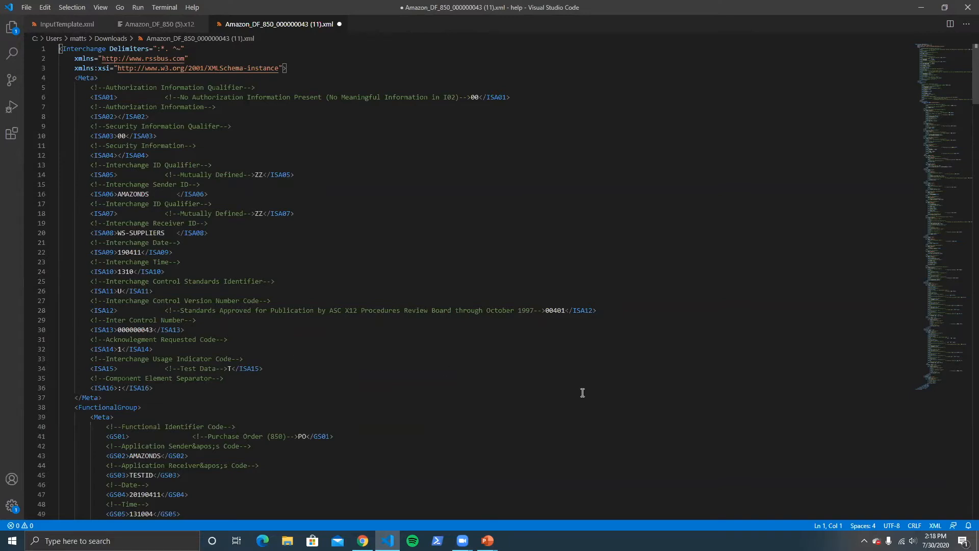
key(alt+Tab)
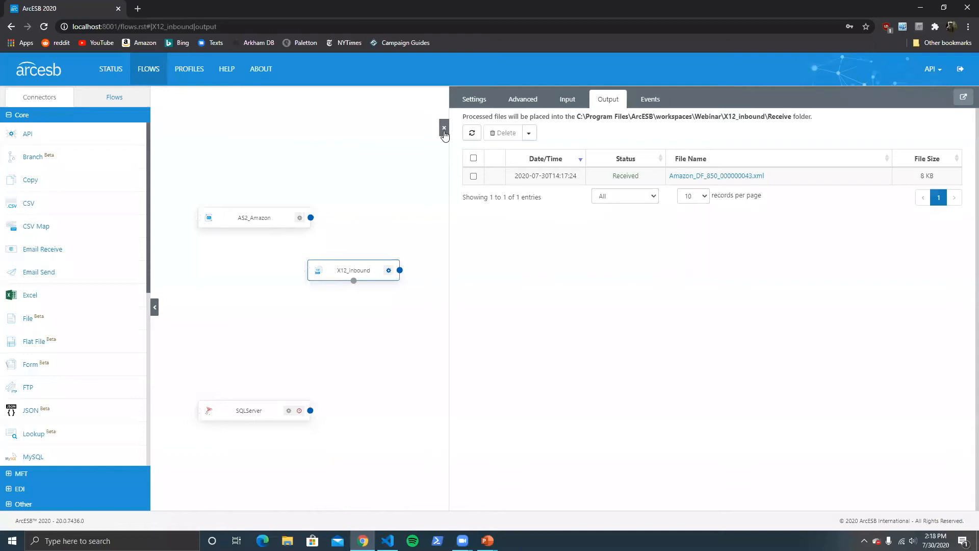
Step: Connect AS2_Amazon's output to the X12_inbound connector and save the flow
click(444, 129)
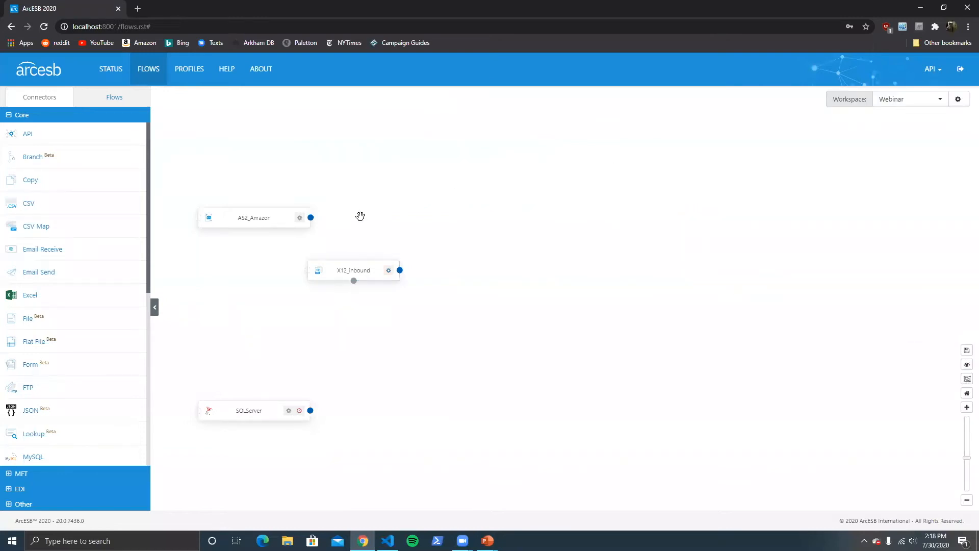
drag(311, 217, 307, 270)
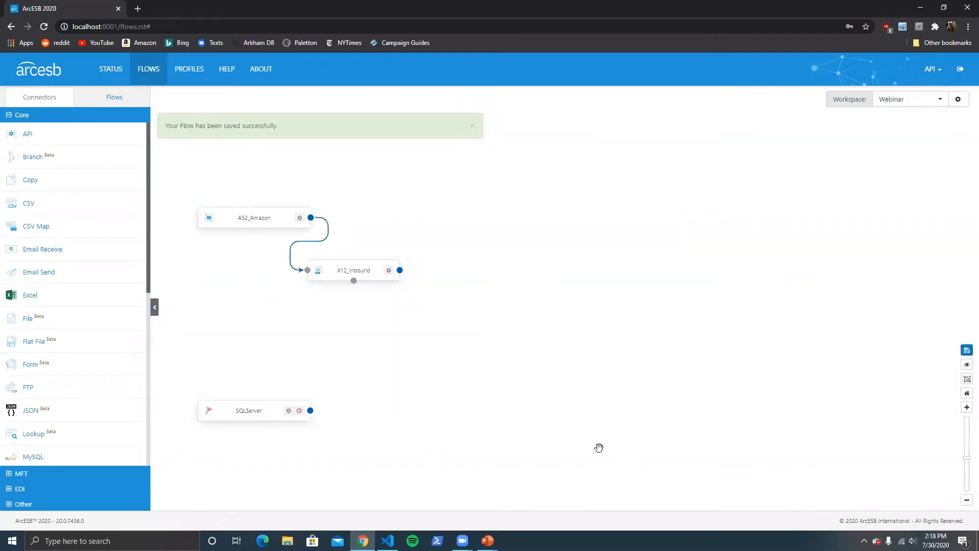
click(472, 126)
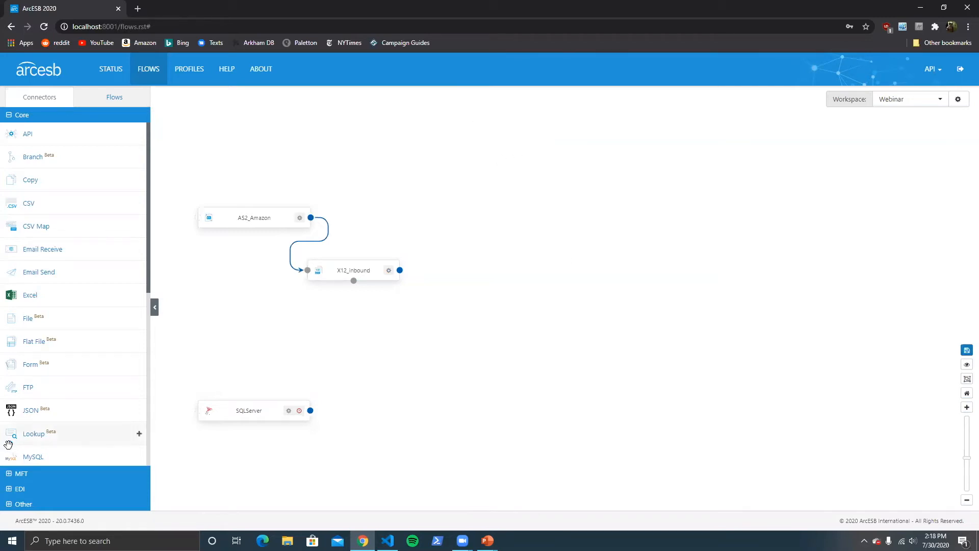
Step: Add an EDIFACT connector with the ID EDIFACT1 to an empty area of the flow canvas
click(15, 489)
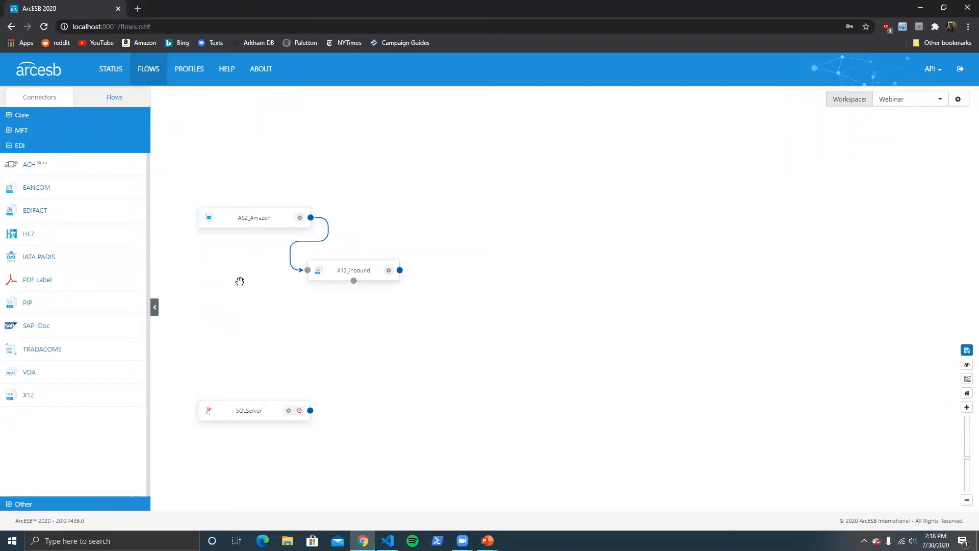
drag(72, 211, 611, 360)
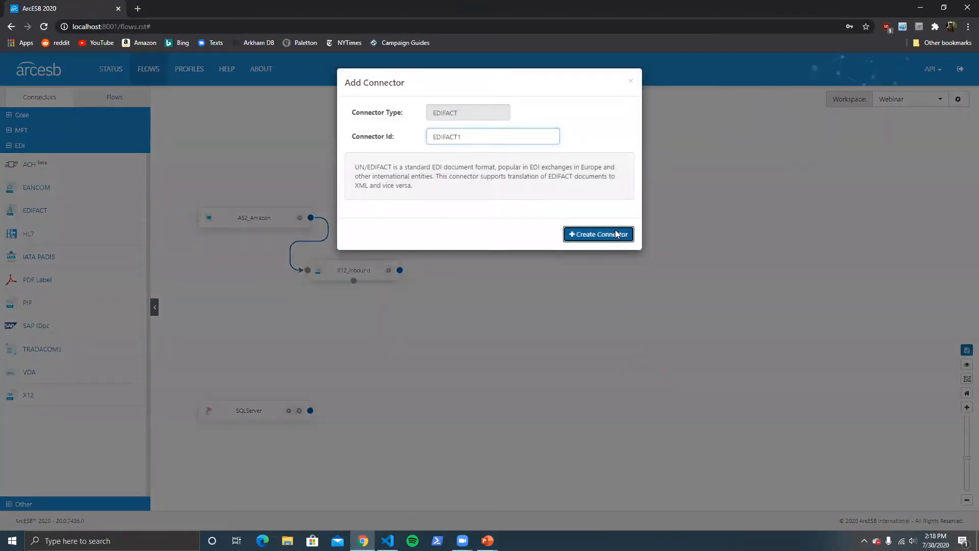
click(617, 234)
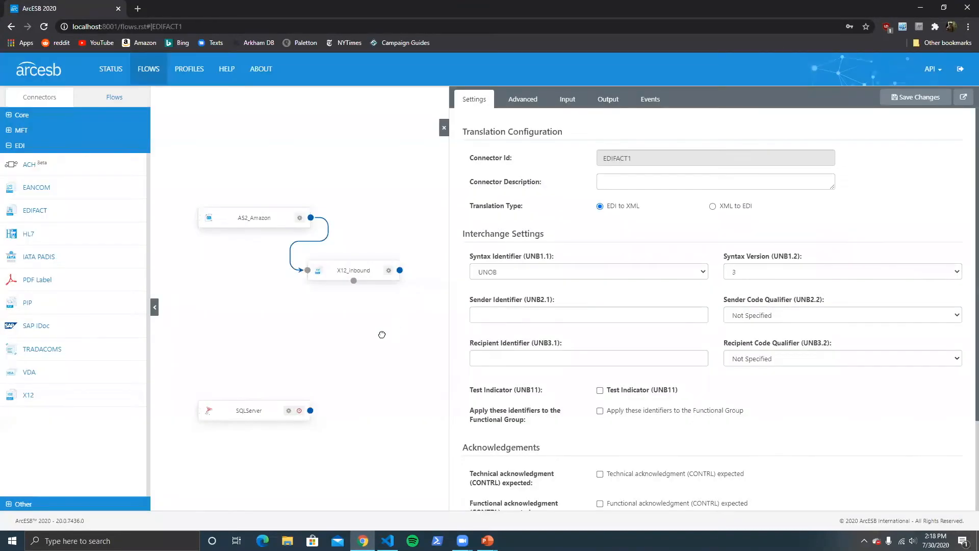
drag(343, 371, 308, 345)
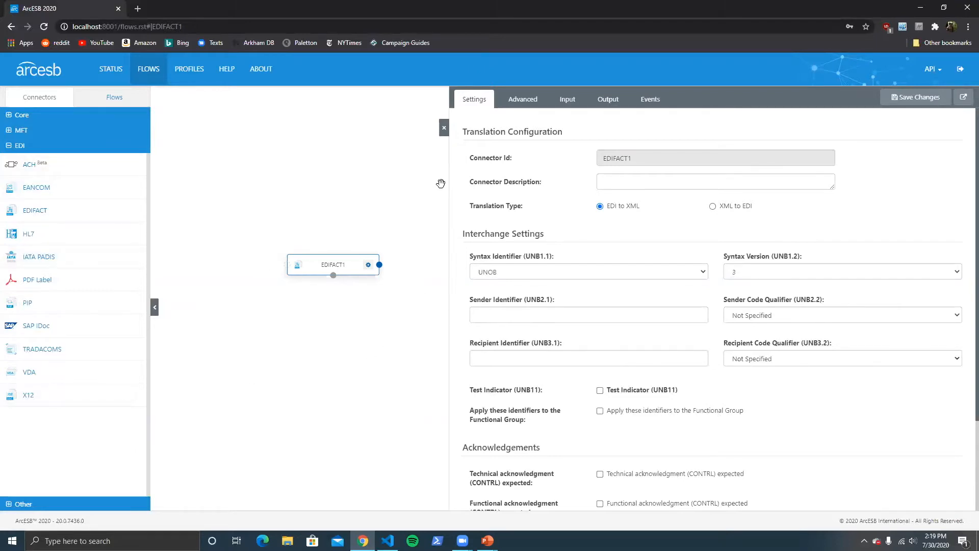
Step: Delete the EDIFACT1 connector from the flow
click(444, 127)
right_click(356, 274)
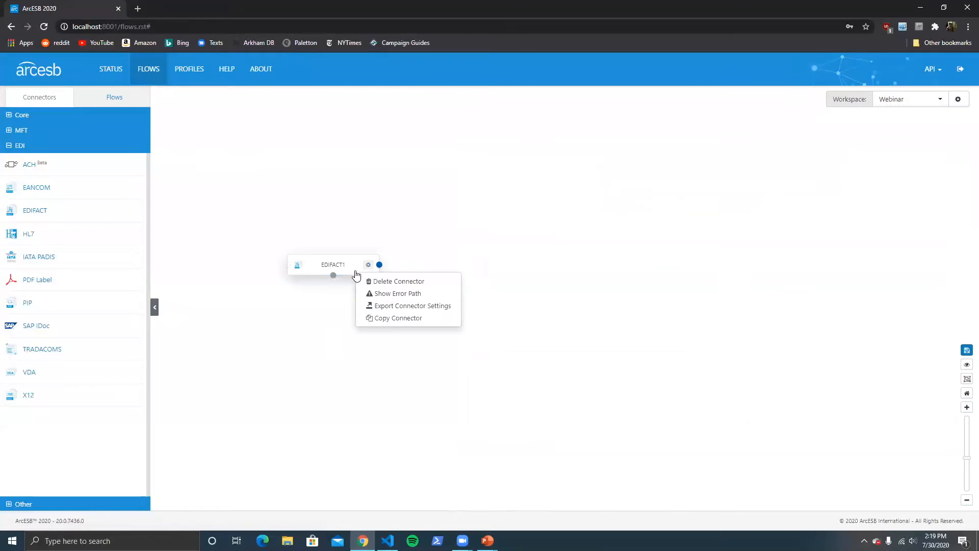
click(403, 281)
click(599, 137)
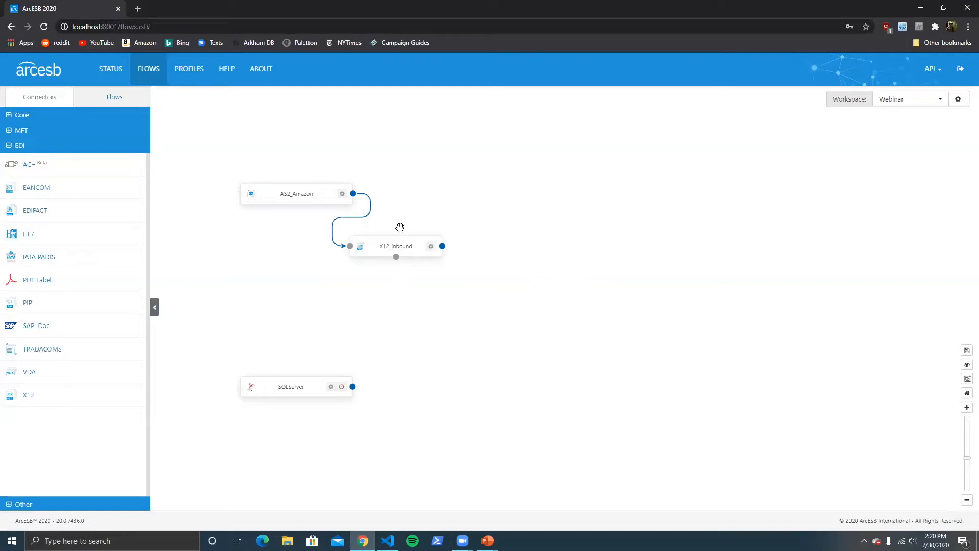
Step: Review X12_inbound's acknowledgement settings, enabling the expected 997 functional acknowledgement and disabling it again
click(406, 246)
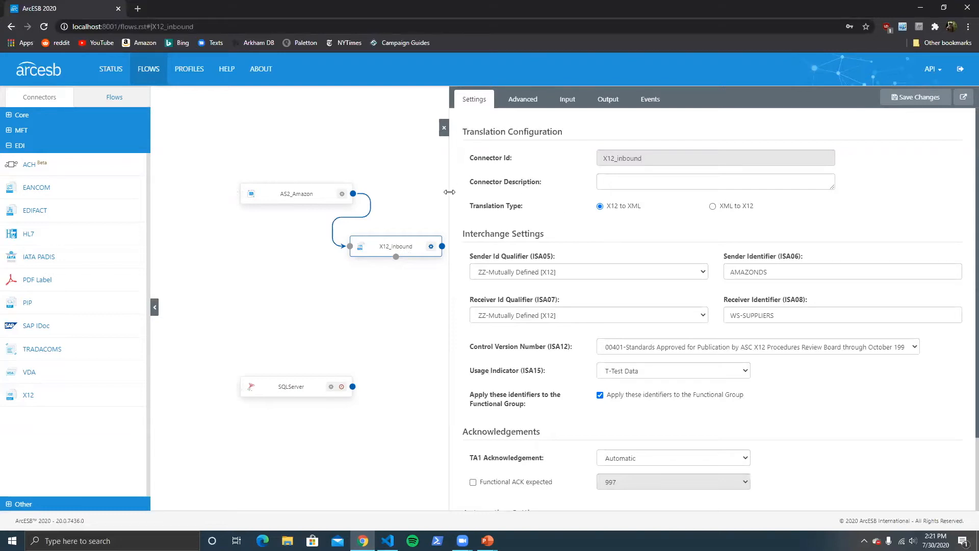
drag(446, 191, 483, 196)
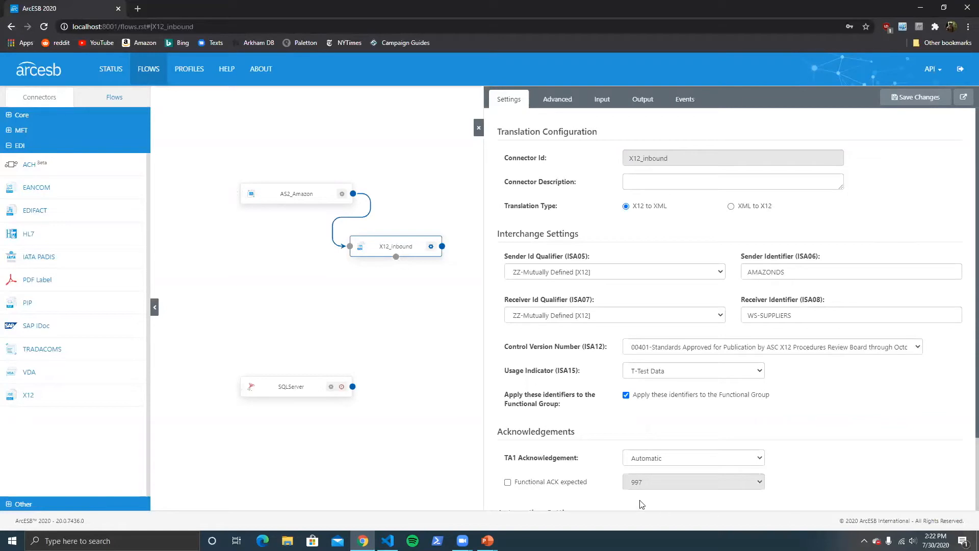
click(531, 481)
scroll(889, 377, down, 2)
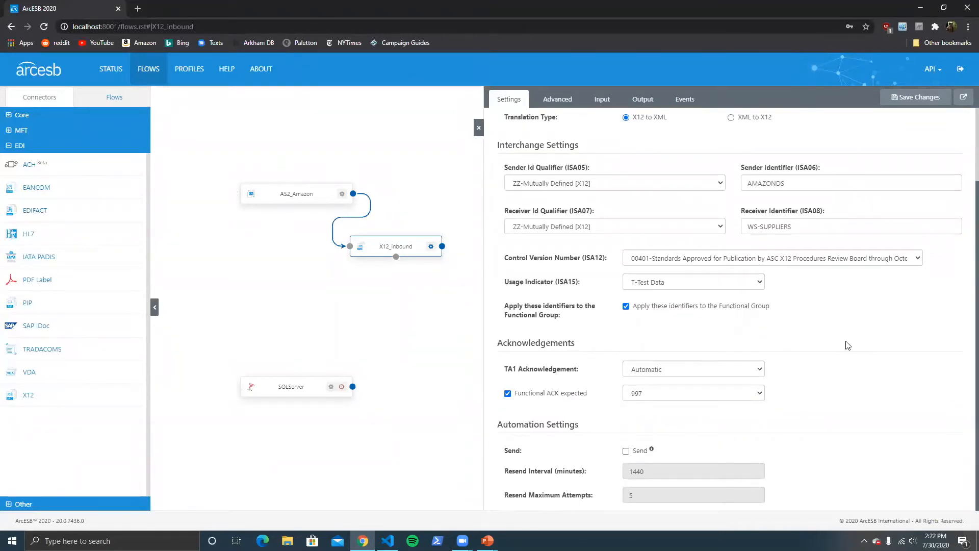
click(755, 399)
click(803, 397)
scroll(852, 389, up, 2)
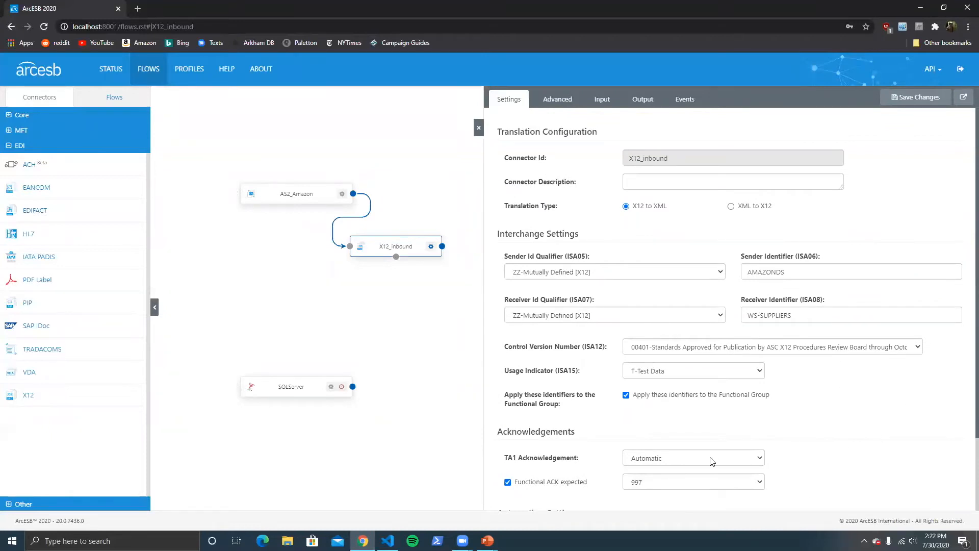
click(541, 489)
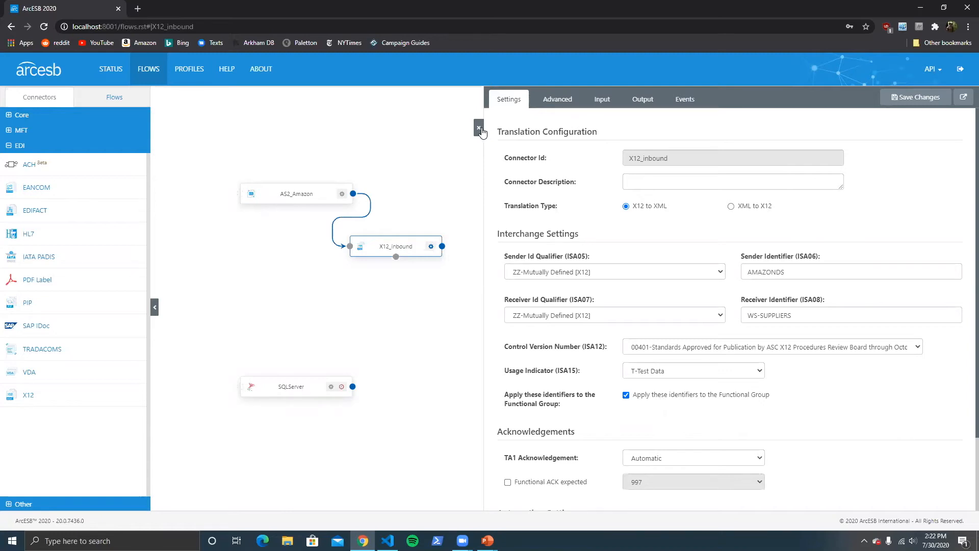
Step: Save the X12_inbound connector's changes and return to the flow canvas
click(890, 102)
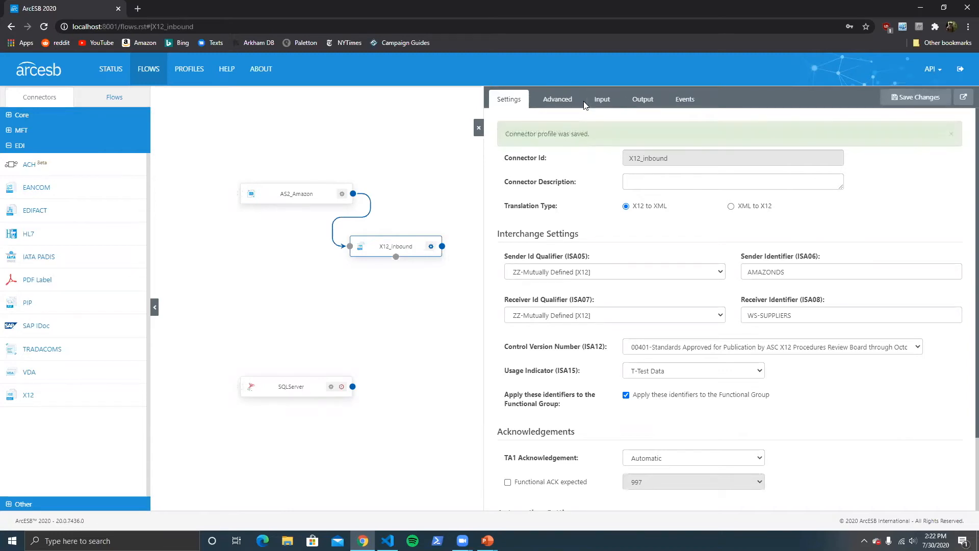
click(479, 127)
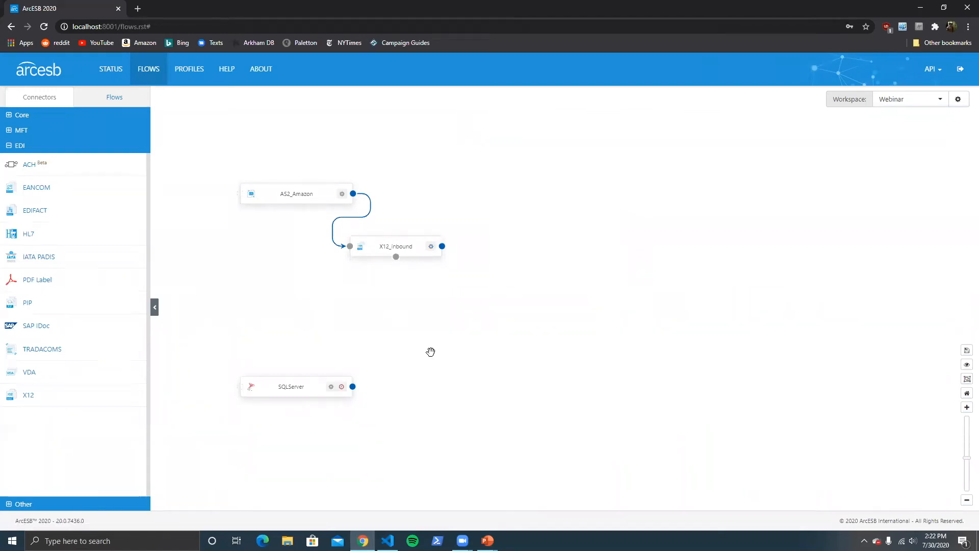
scroll(430, 350, down, 1)
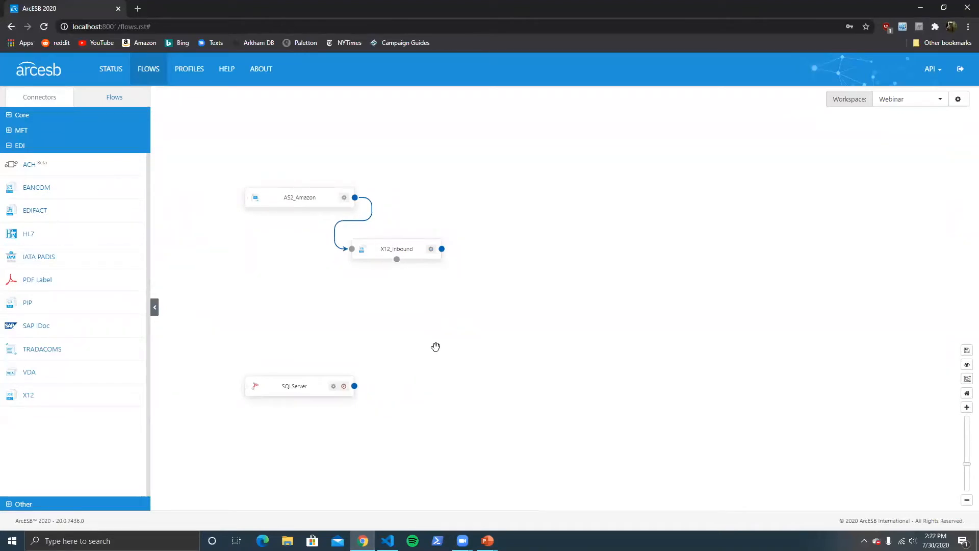
scroll(449, 333, up, 1)
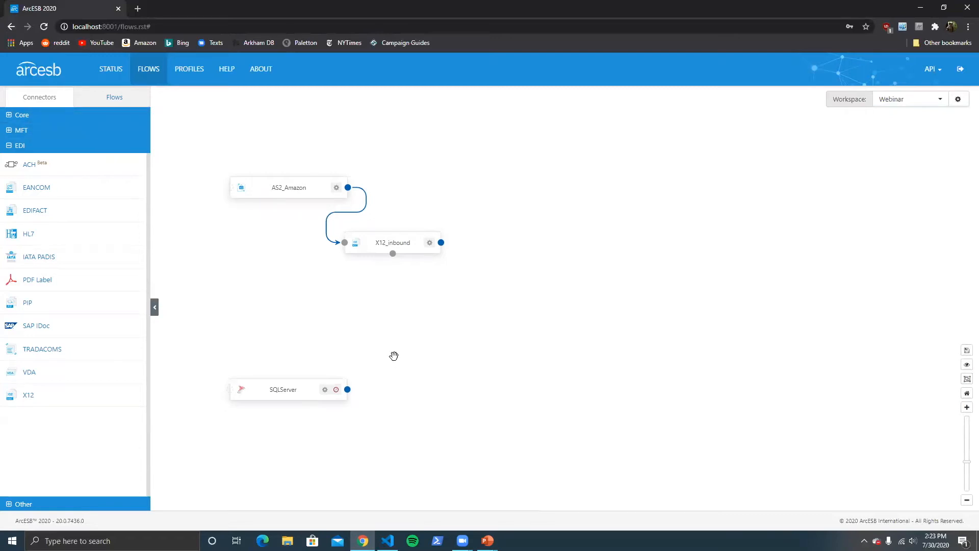
Step: Switch to Visual Studio Code and compare InputTemplate.xml side by side with the translated Amazon 850 XML, then close the split copy
key(alt+Tab)
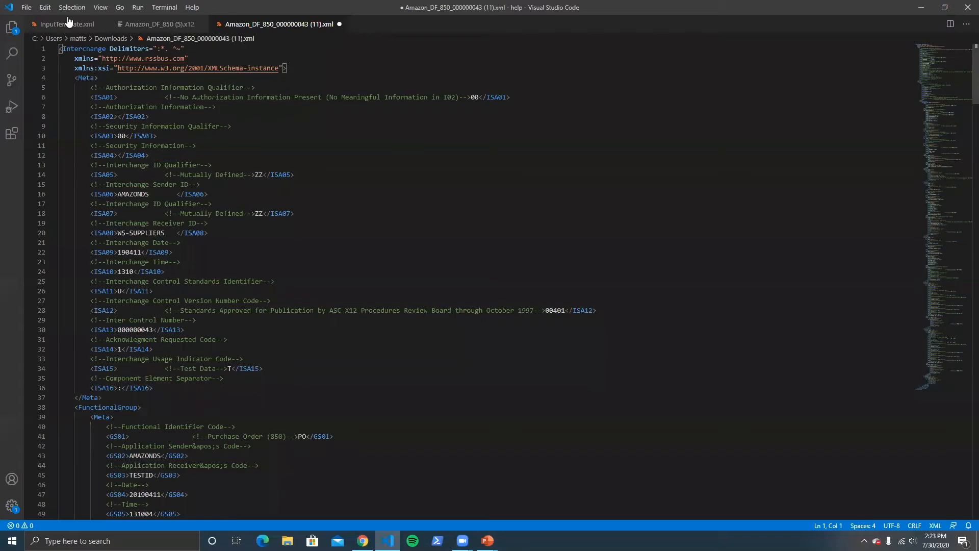
right_click(79, 25)
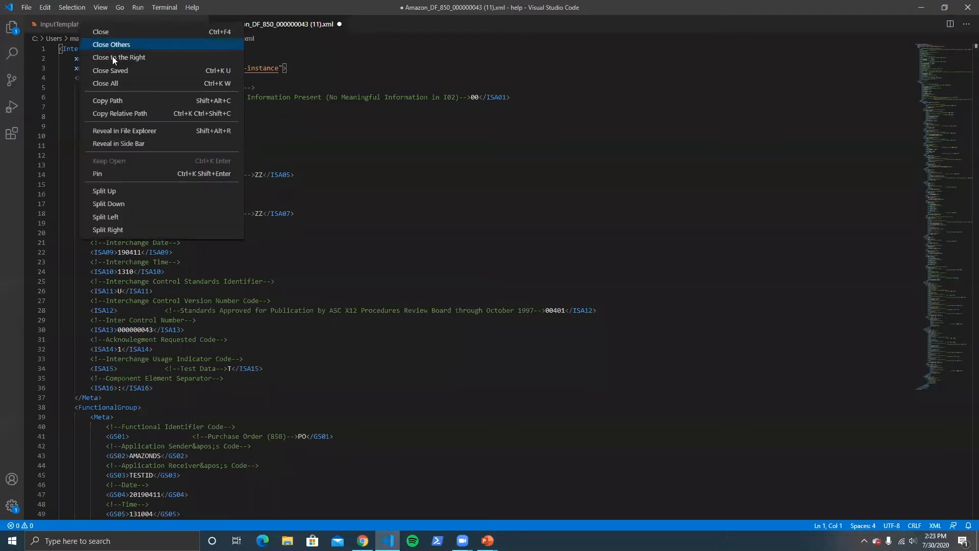
click(135, 226)
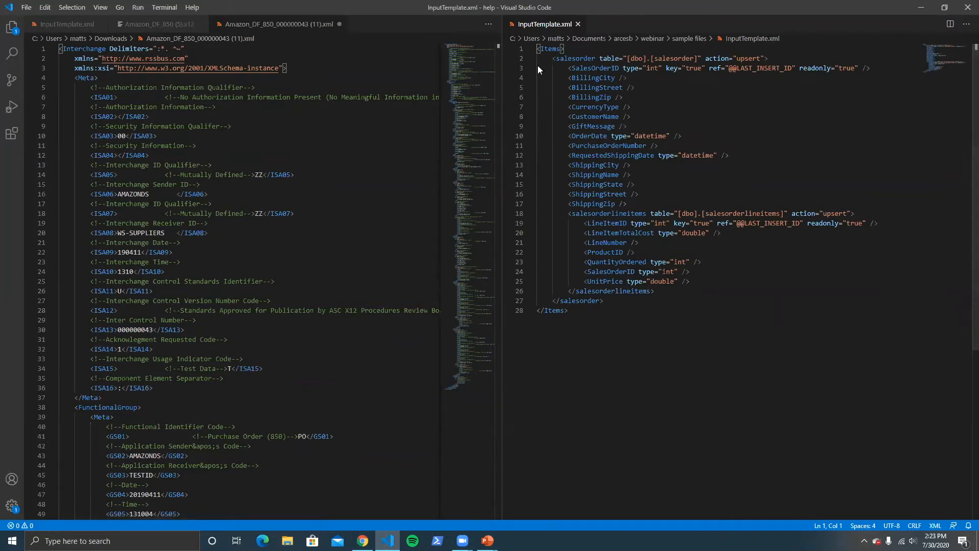
click(578, 24)
Step: Switch back to ArcESB and add an XML Map connector with the ID XMLMap_850 between X12_inbound and SQLServer
key(alt+Tab)
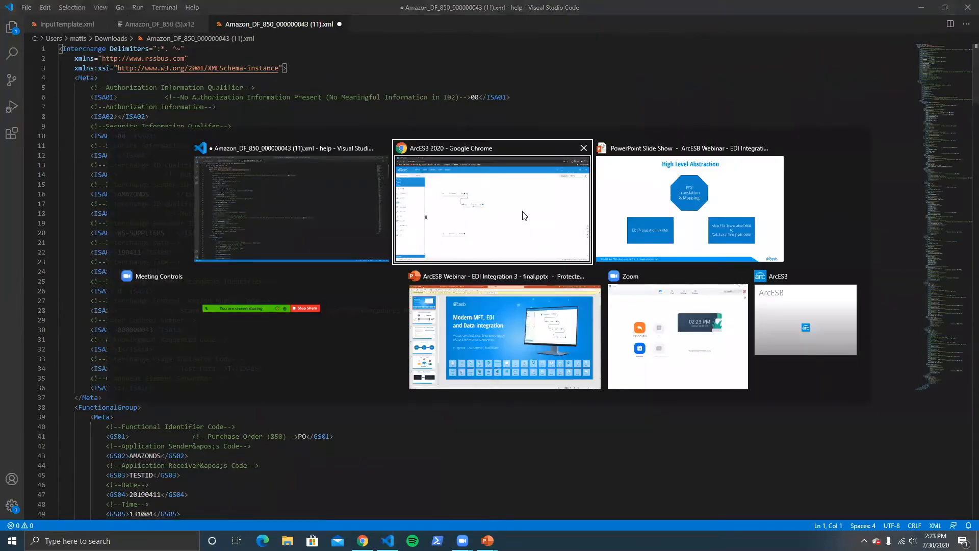
click(9, 115)
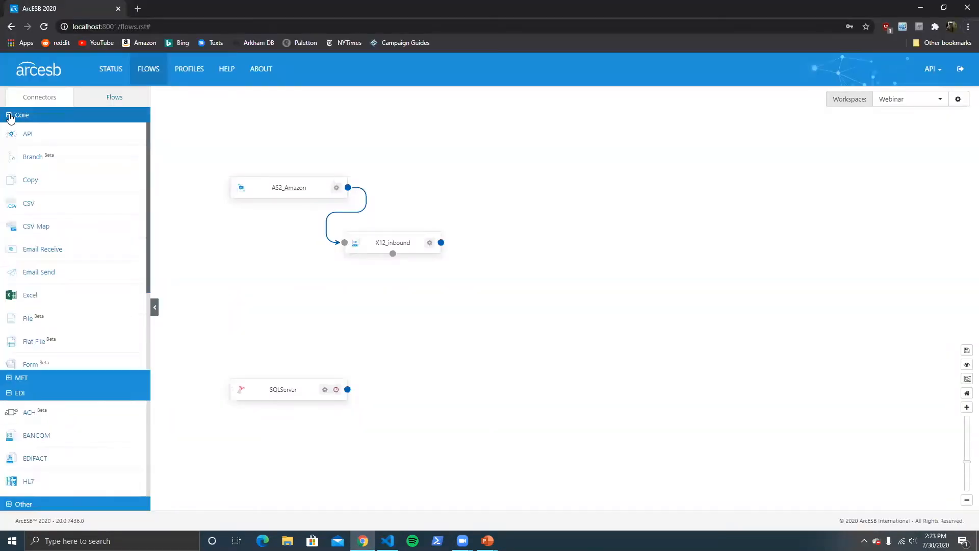
scroll(129, 284, down, 6)
drag(214, 380, 440, 304)
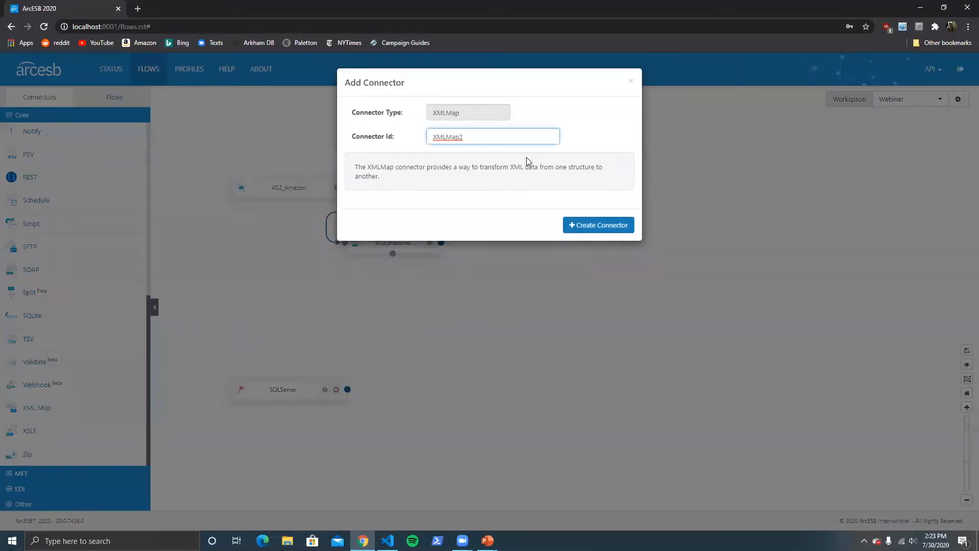
key(BackSpace)
text(_850)
click(600, 224)
drag(406, 325, 416, 336)
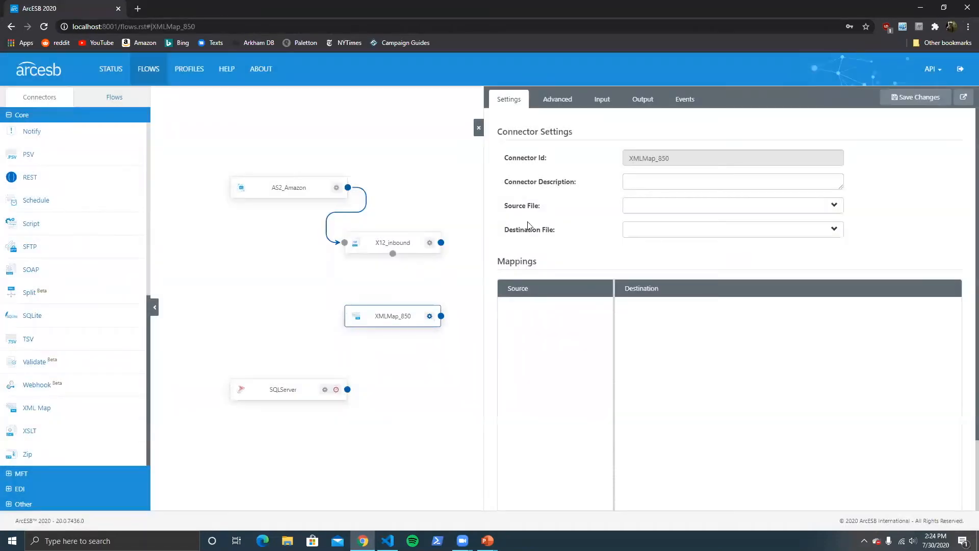
Step: Connect X12_inbound to XMLMap_850 and XMLMap_850 to SQLServer, and save the flow
mouse_move(441, 242)
mouse_down()
mouse_move(364, 314)
mouse_move(344, 316)
mouse_up()
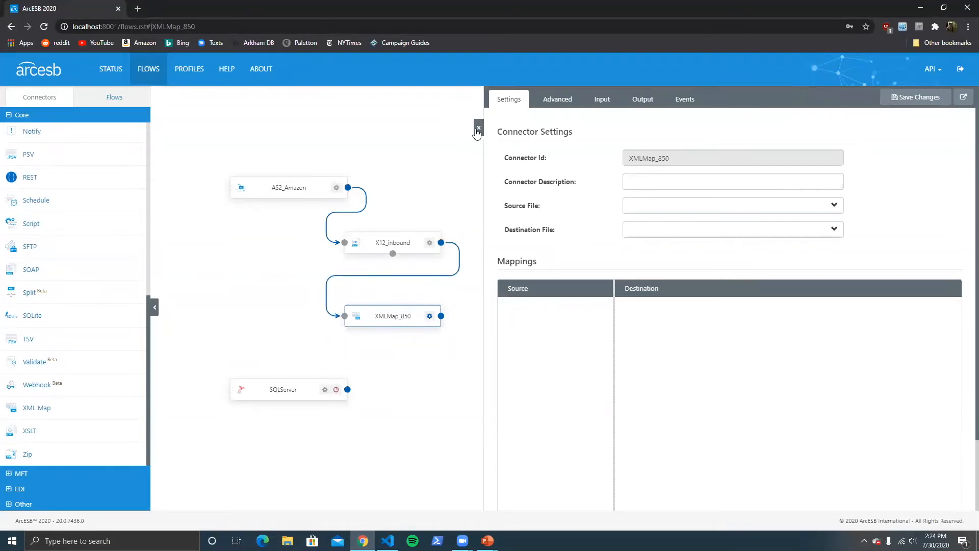
click(479, 128)
drag(441, 316, 230, 389)
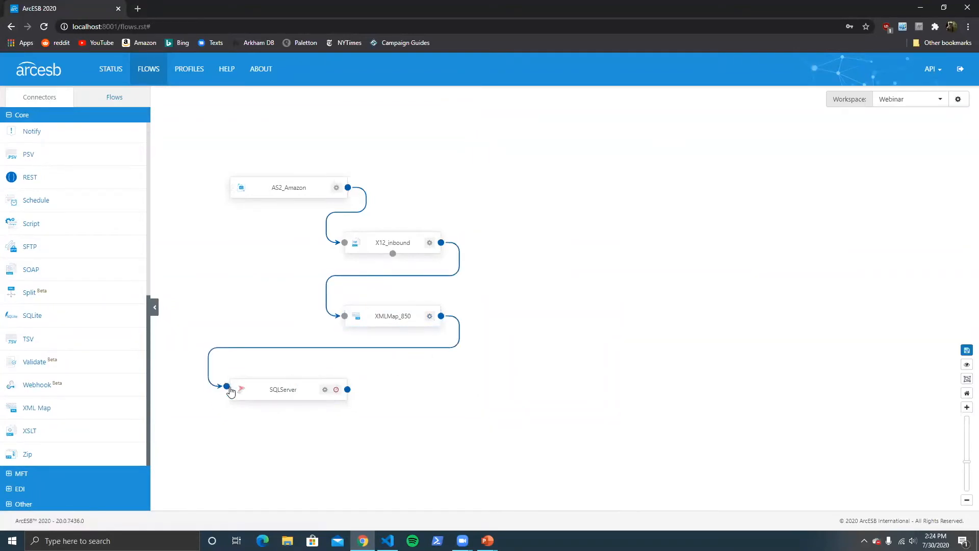
click(967, 350)
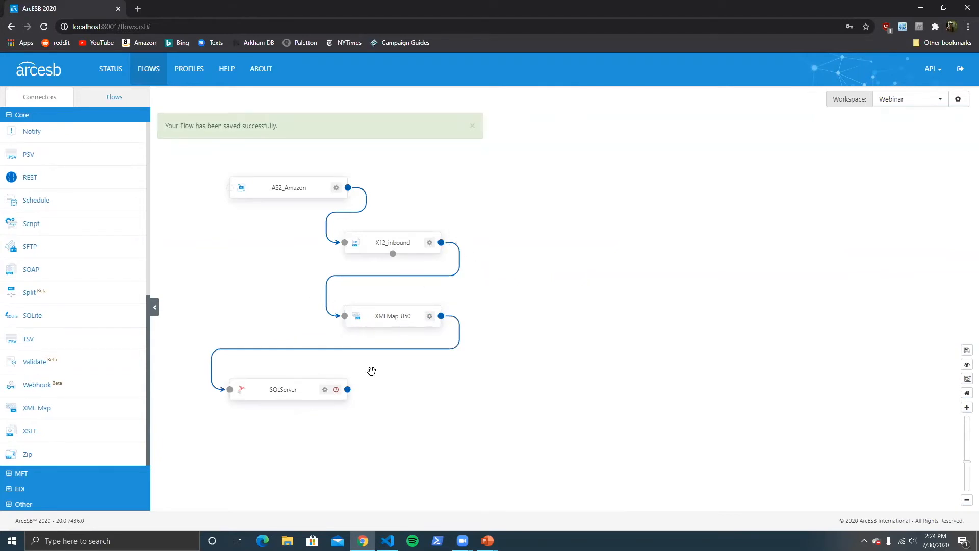
Step: Review XMLMap_850's source file and destination file choices, including the sample file upload option, without changing them
click(405, 316)
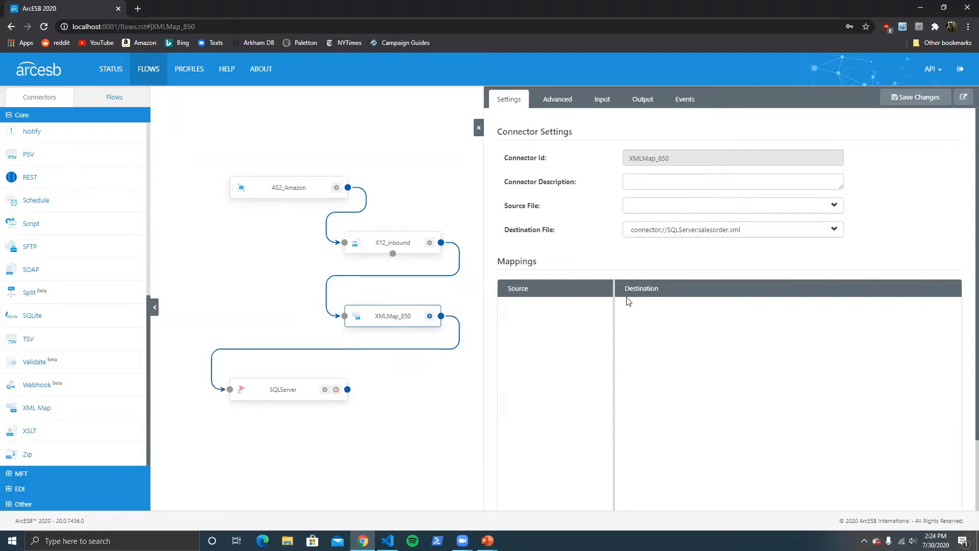
drag(614, 291, 691, 290)
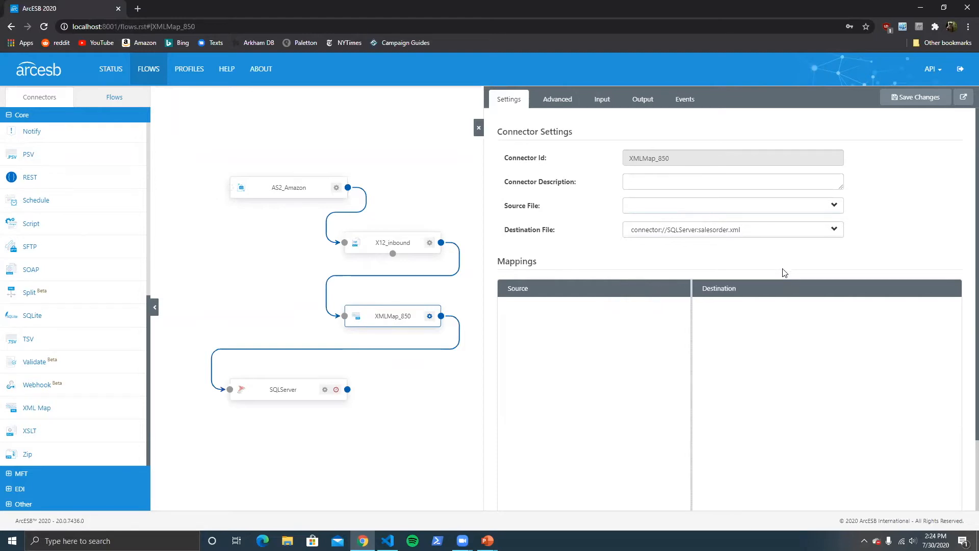
click(768, 209)
click(766, 234)
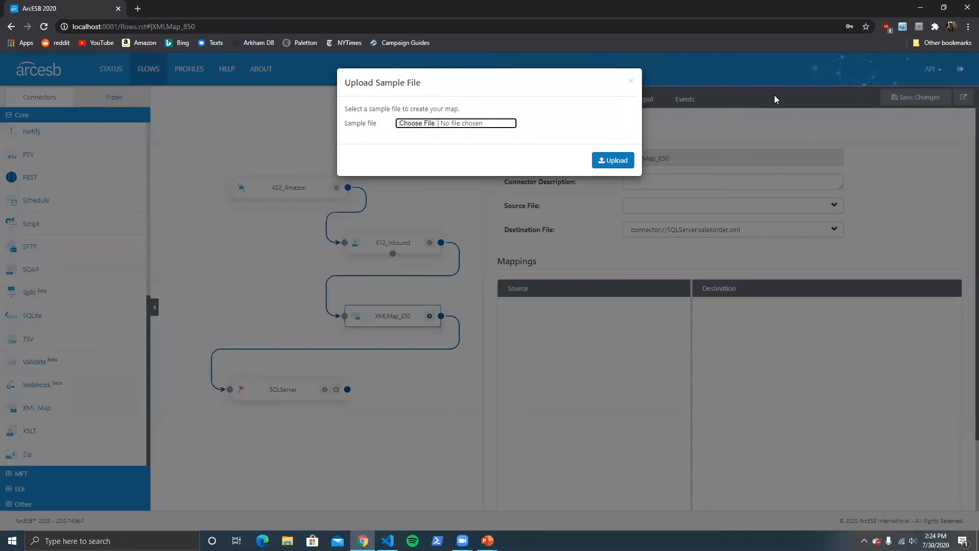
click(631, 82)
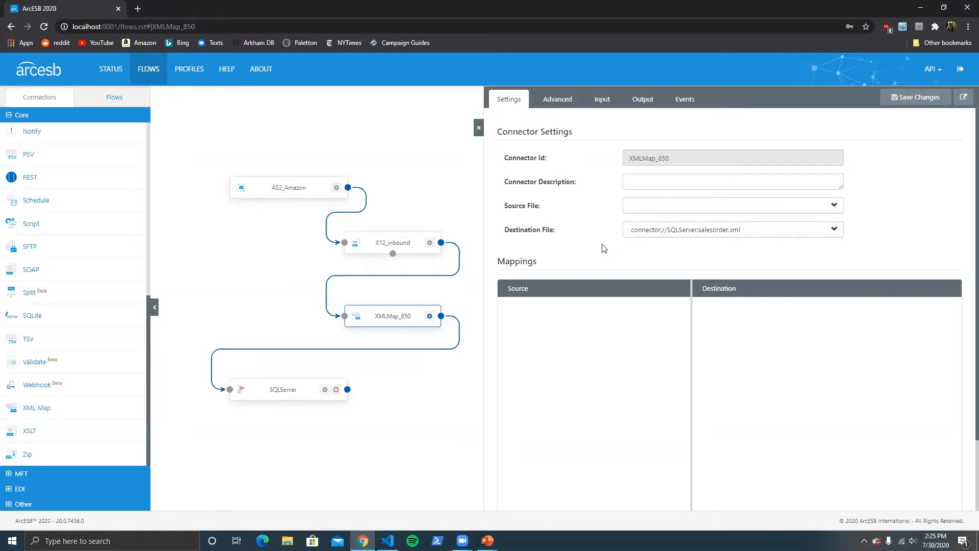
click(643, 230)
click(642, 230)
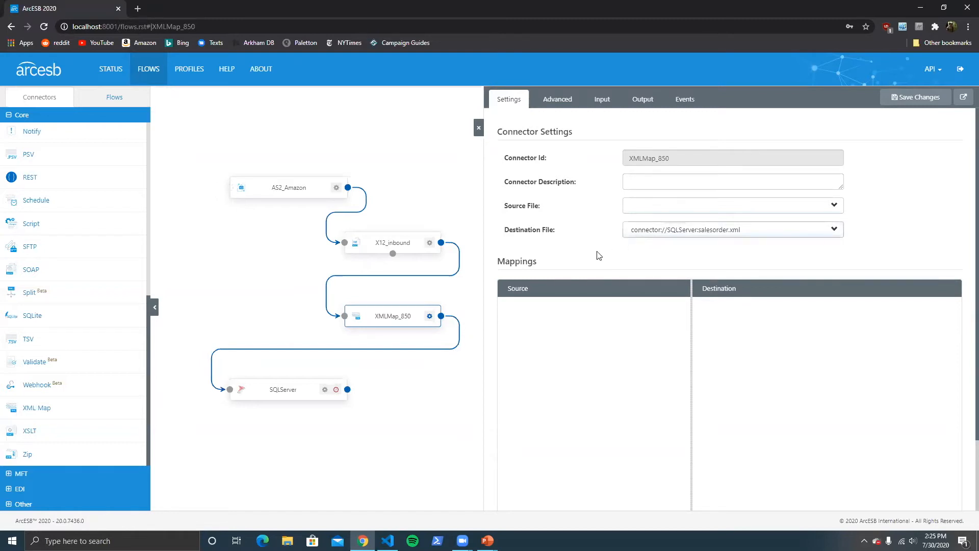
Step: Upload Amazon_DF_850.x12 as a test file on the X12_inbound connector's input
click(406, 250)
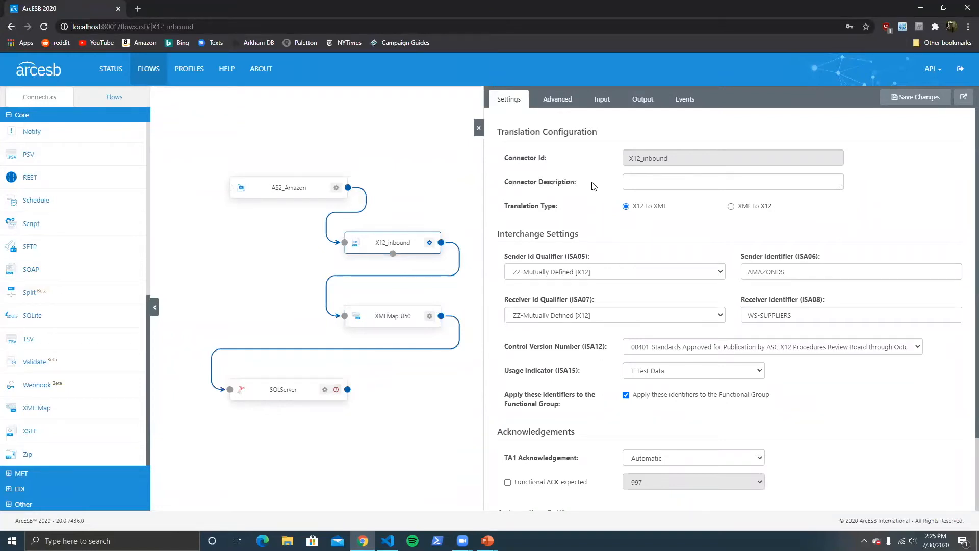
click(609, 98)
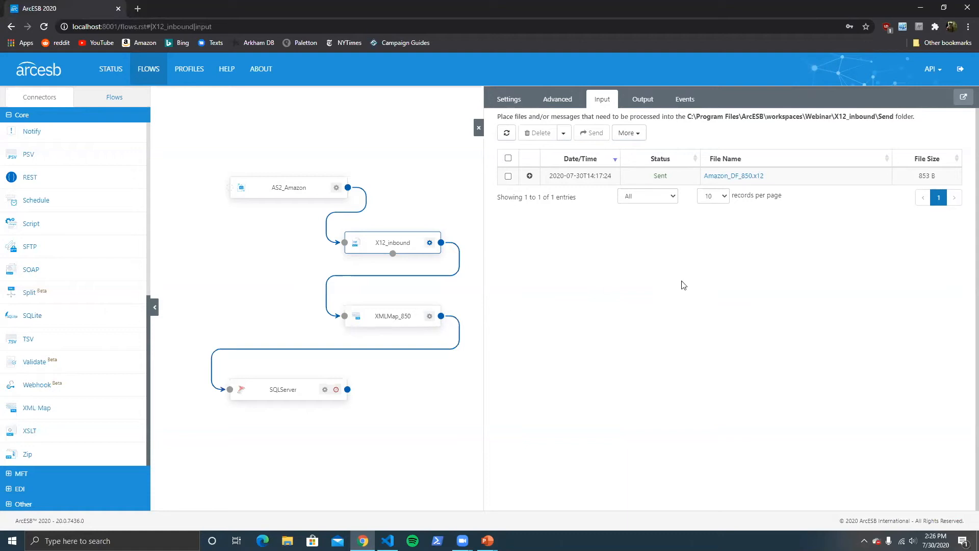
click(635, 135)
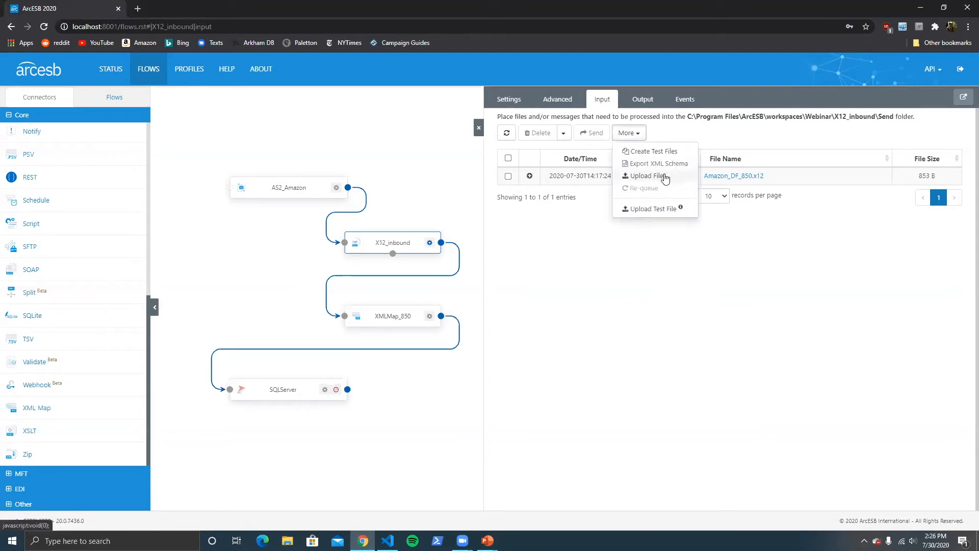
click(653, 209)
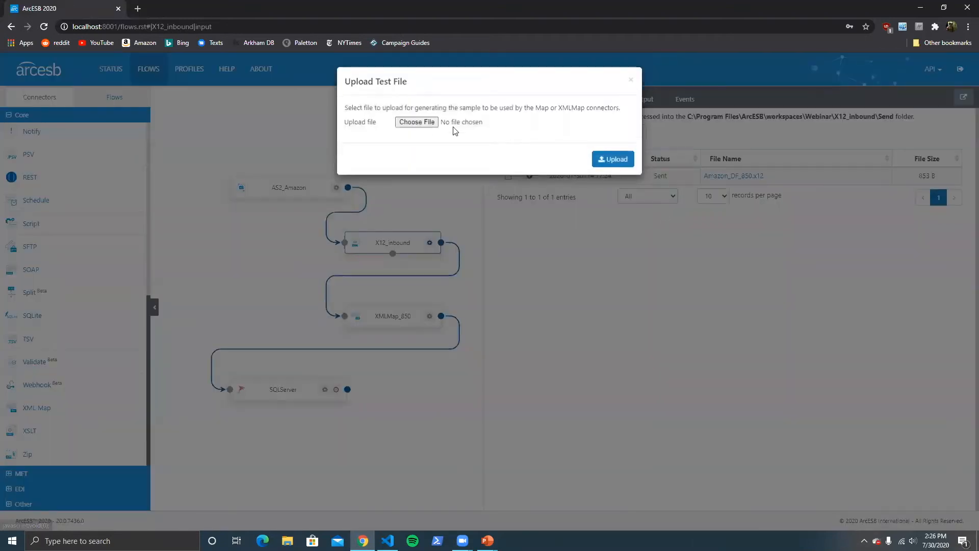
click(427, 124)
click(164, 96)
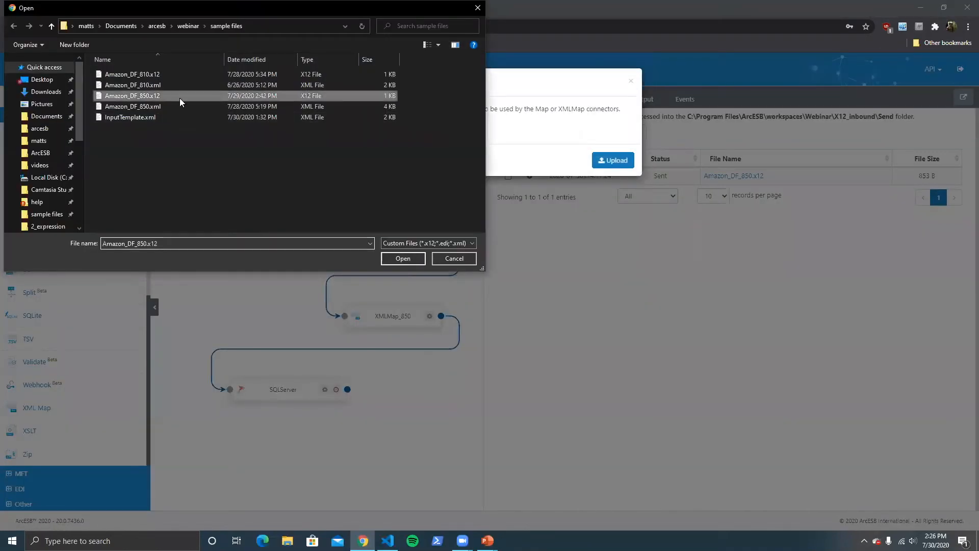
click(402, 259)
click(612, 160)
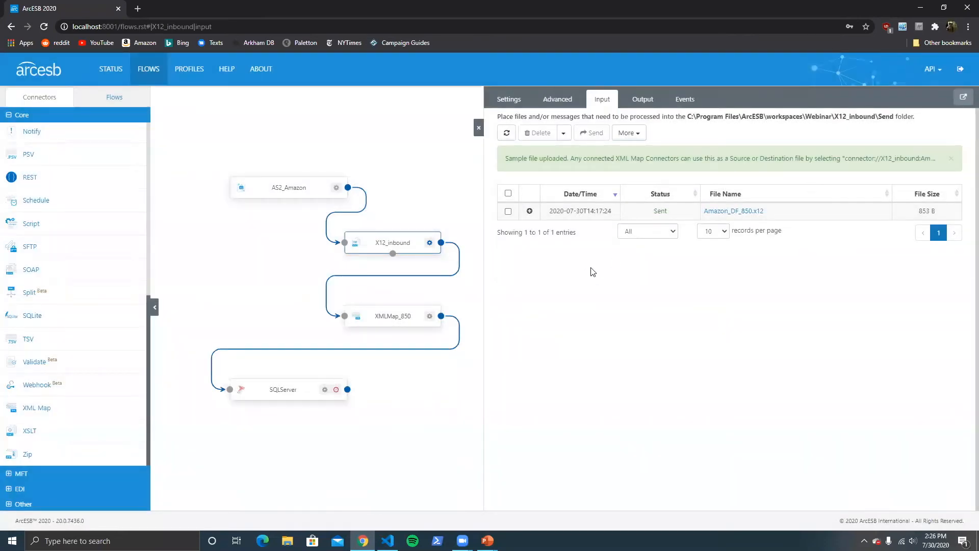
Step: Load the Amazon_DF_850.xml source and salesorder.xml destination in XMLMap_850, widen the source column, and save the mapping
click(408, 316)
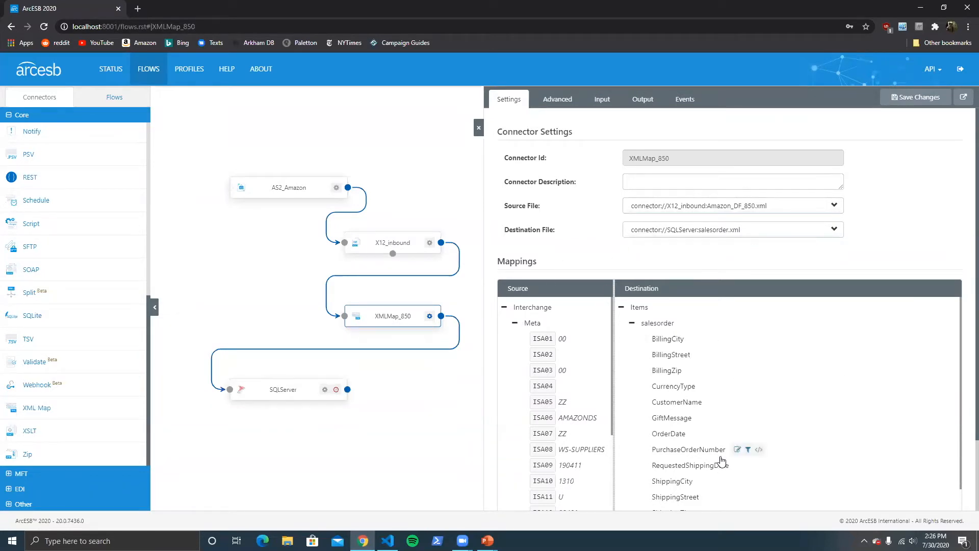
drag(613, 297, 687, 298)
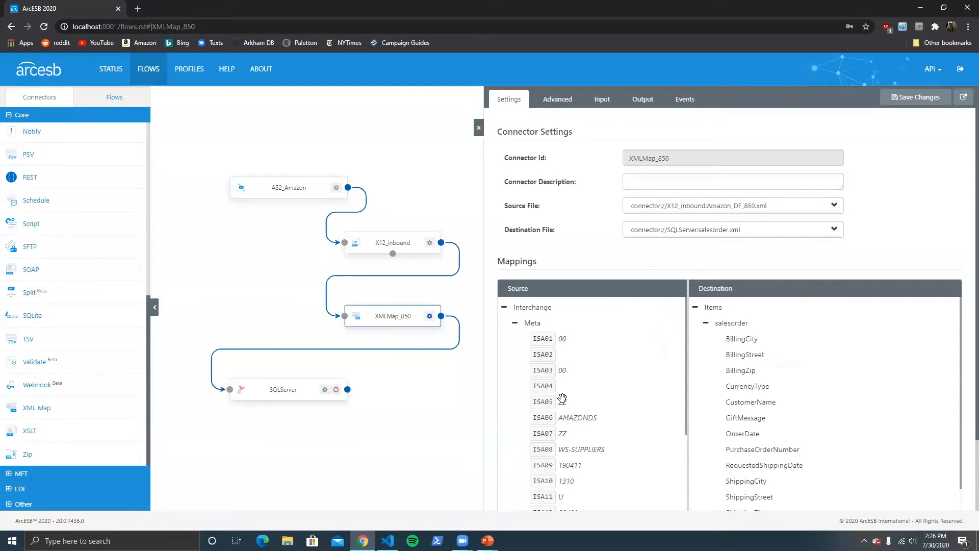
click(908, 101)
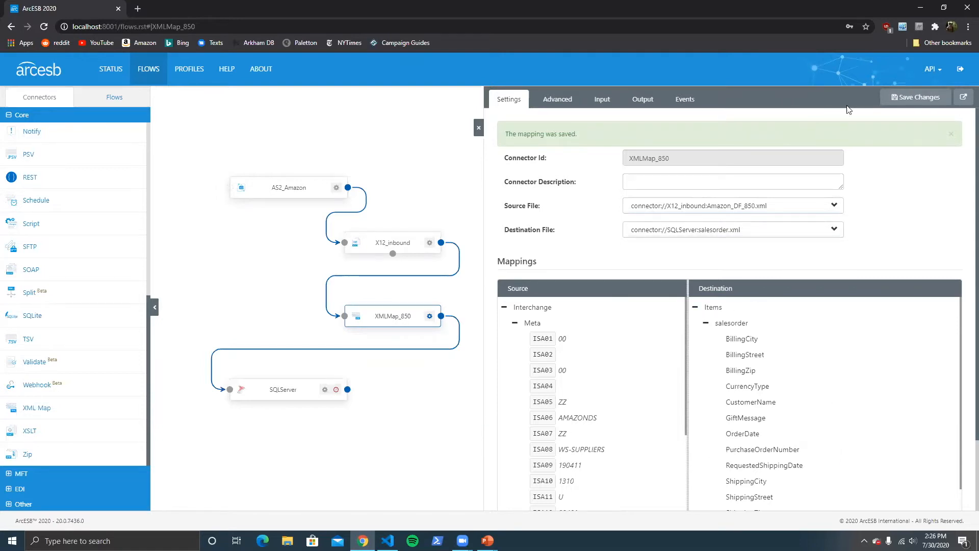
Step: Open XMLMap_850's settings in a separate maximized window, and enlarge the mapping editor with roughly equal source and destination columns
click(963, 97)
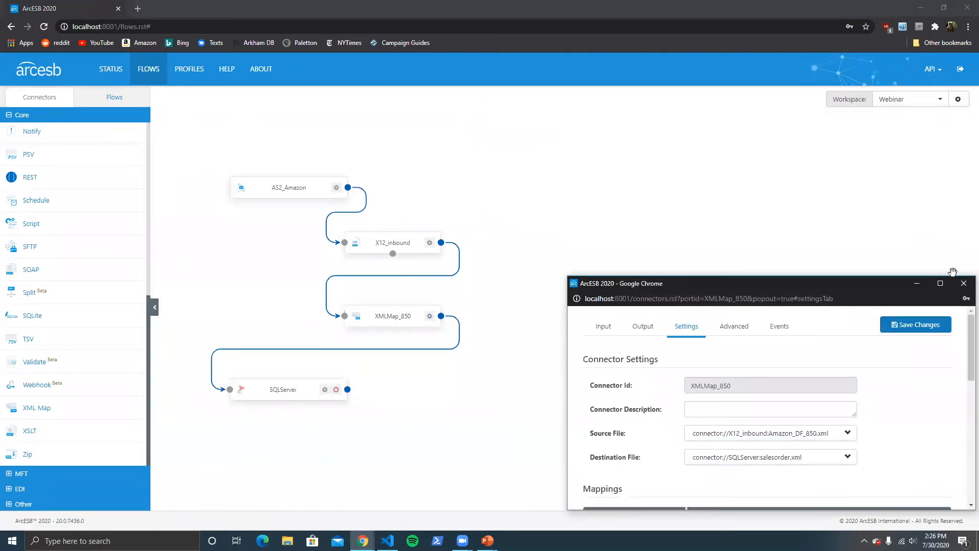
click(940, 283)
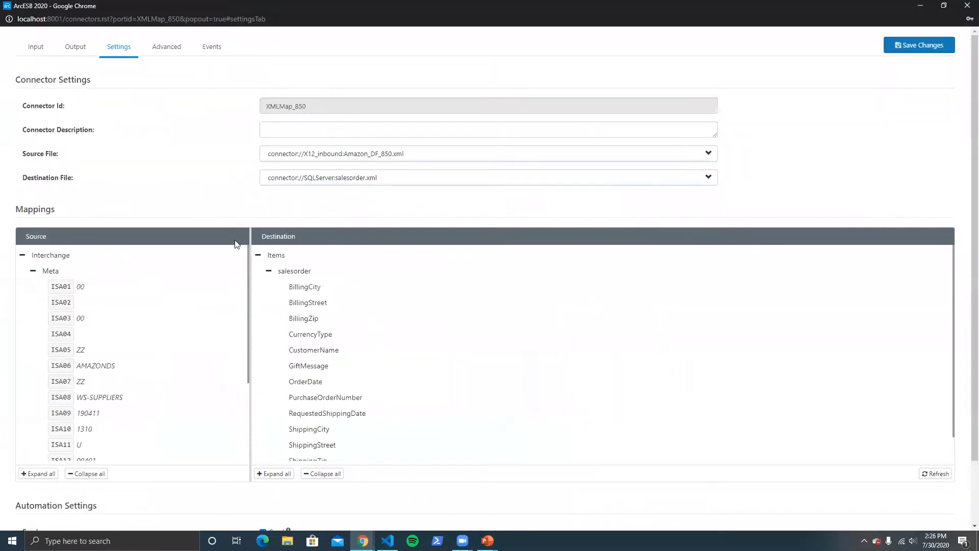
drag(250, 258, 448, 255)
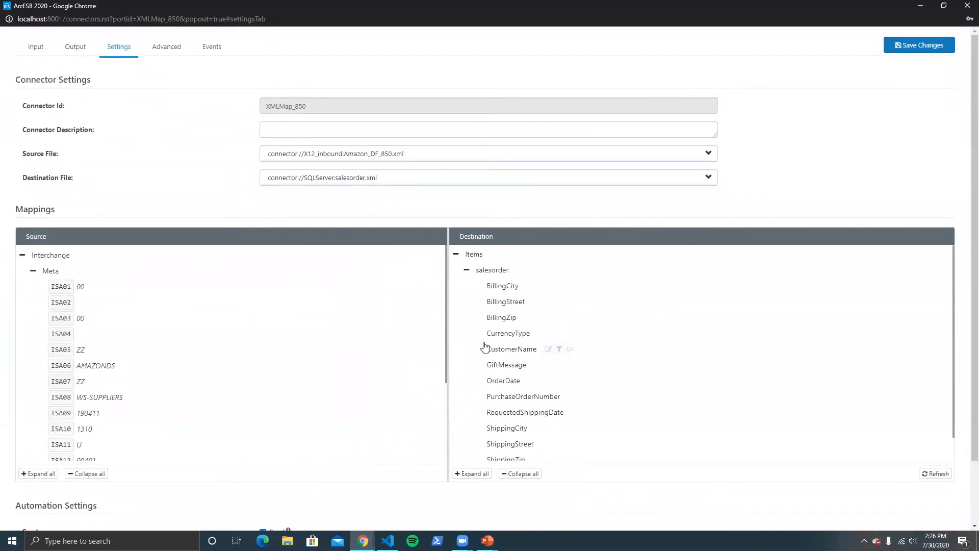
scroll(484, 347, down, 1)
drag(368, 481, 362, 546)
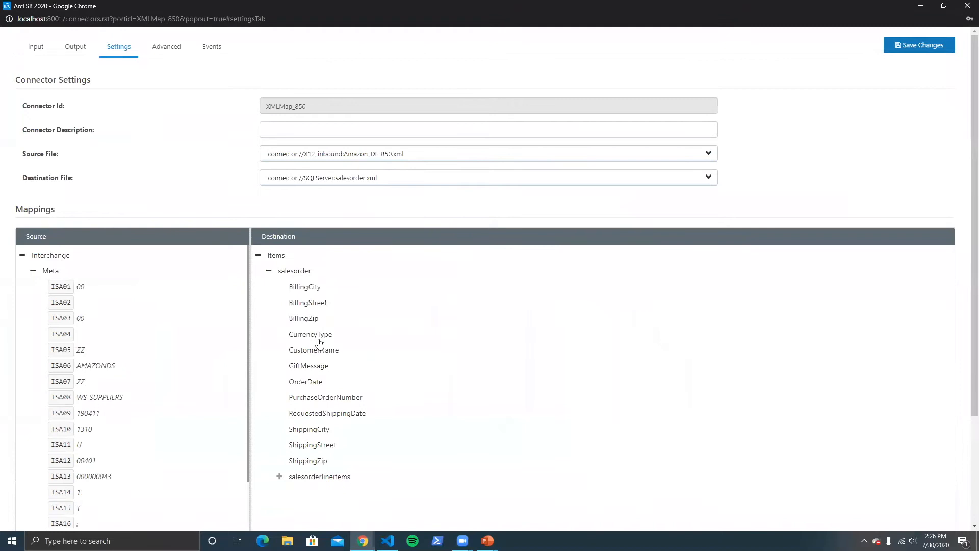
scroll(288, 398, down, 1)
drag(250, 386, 457, 375)
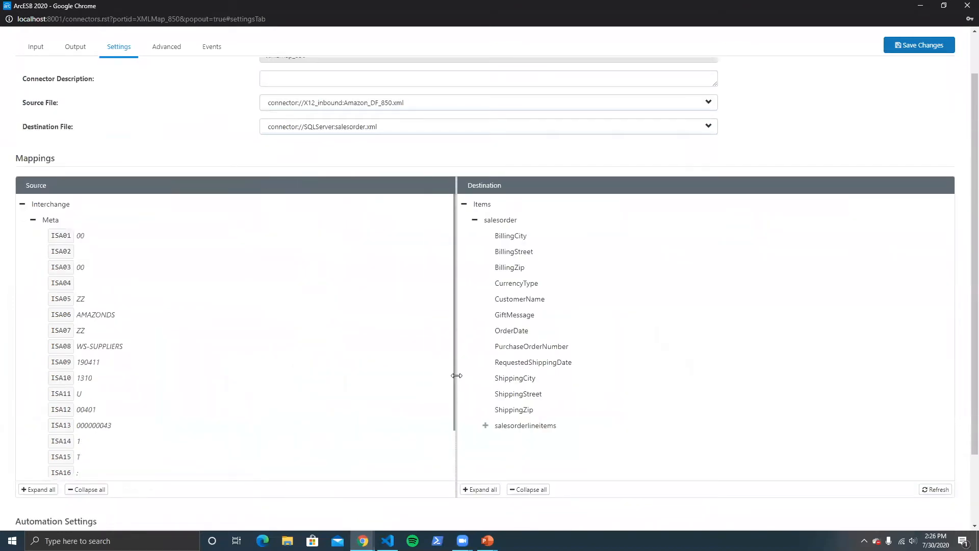
Step: Collapse the source Interchange's Meta, expand TransactionSet down to the TX-00401-850 segments, and inspect that transaction's Meta element
click(33, 220)
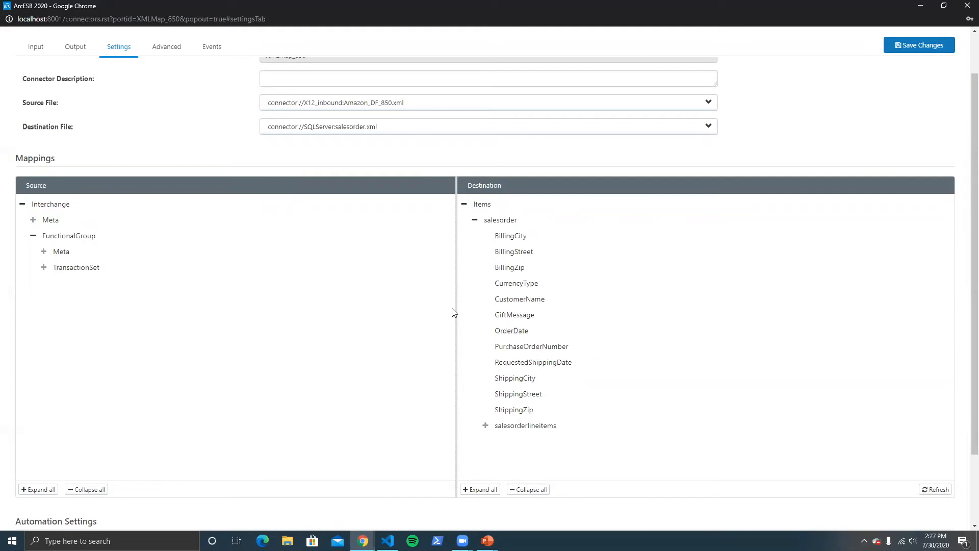
click(45, 269)
click(54, 283)
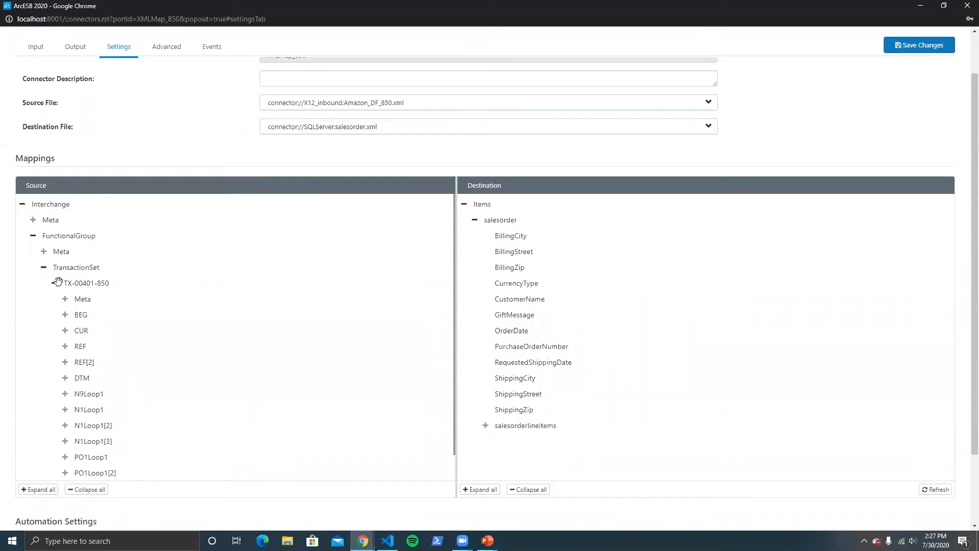
click(64, 299)
click(65, 298)
click(65, 299)
click(65, 299)
click(65, 299)
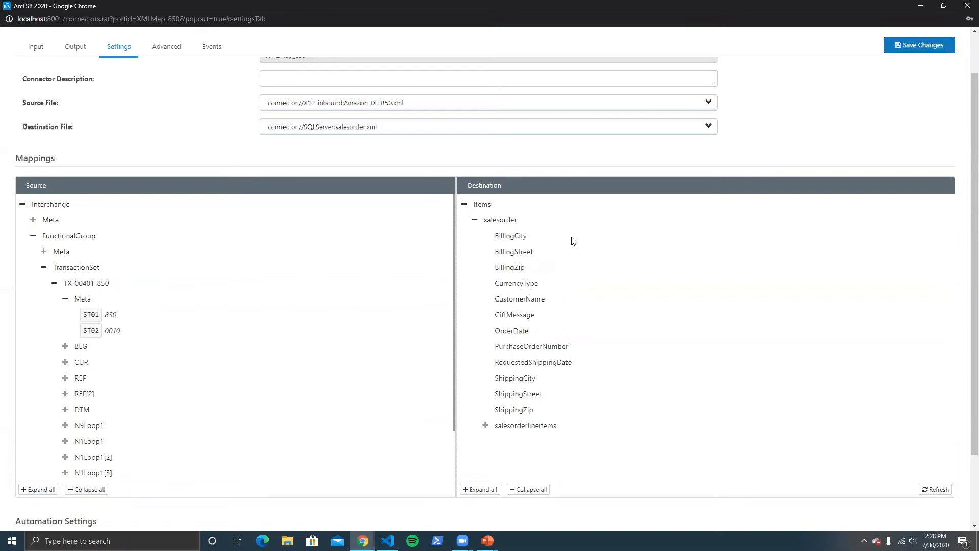
Step: Expand salesorderlineitems in the destination, collapse the source transaction's Meta, and map TX-00401-850 onto salesorder as a Foreach loop
click(476, 220)
click(475, 220)
click(486, 425)
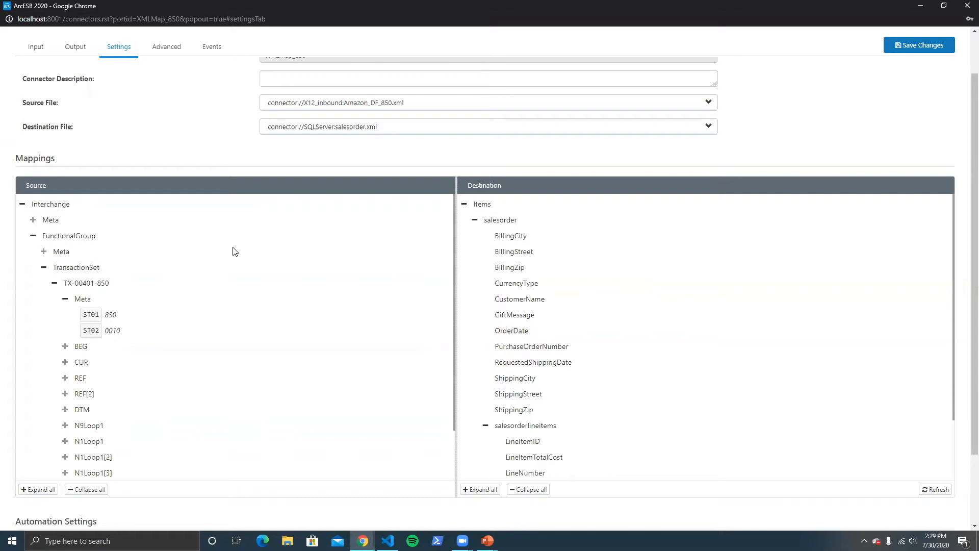
click(64, 299)
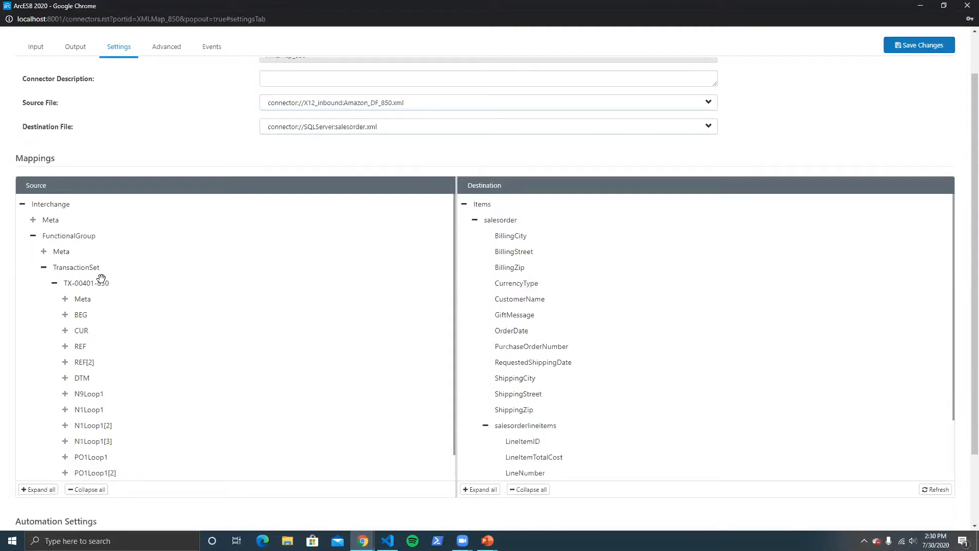
drag(97, 282, 487, 224)
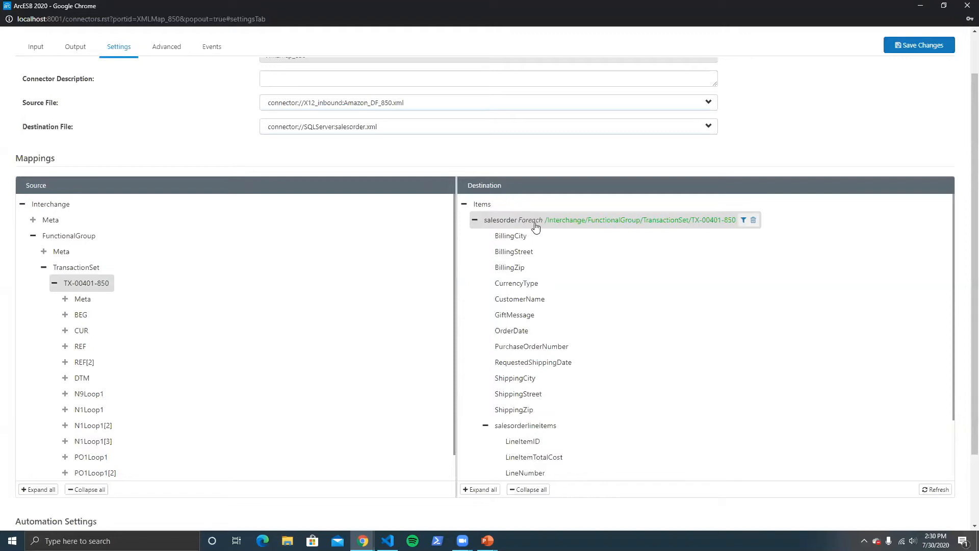
Step: Expand the source transaction's Meta element, and collapse and re-expand TX-00401-850 to review its child segments
mouse_move(568, 248)
mouse_move(516, 226)
click(69, 299)
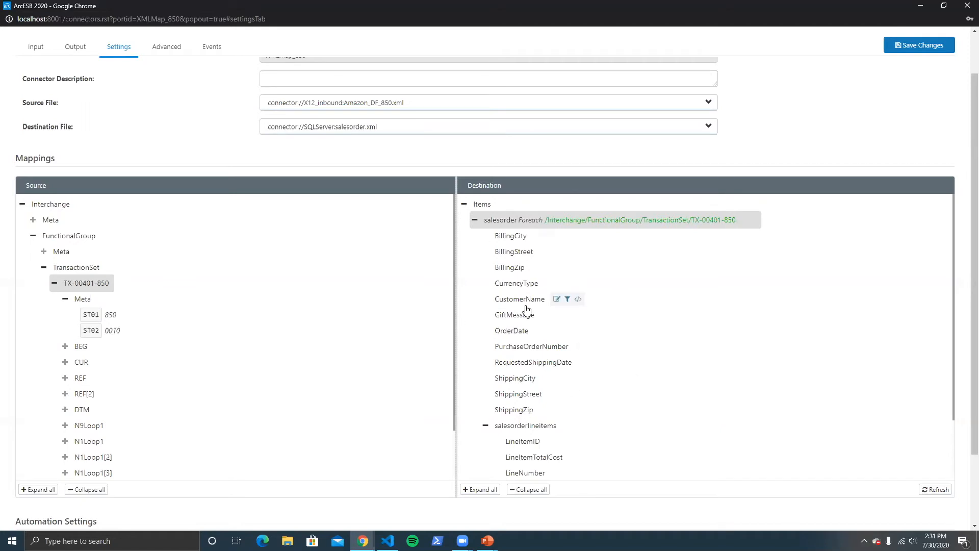
click(54, 283)
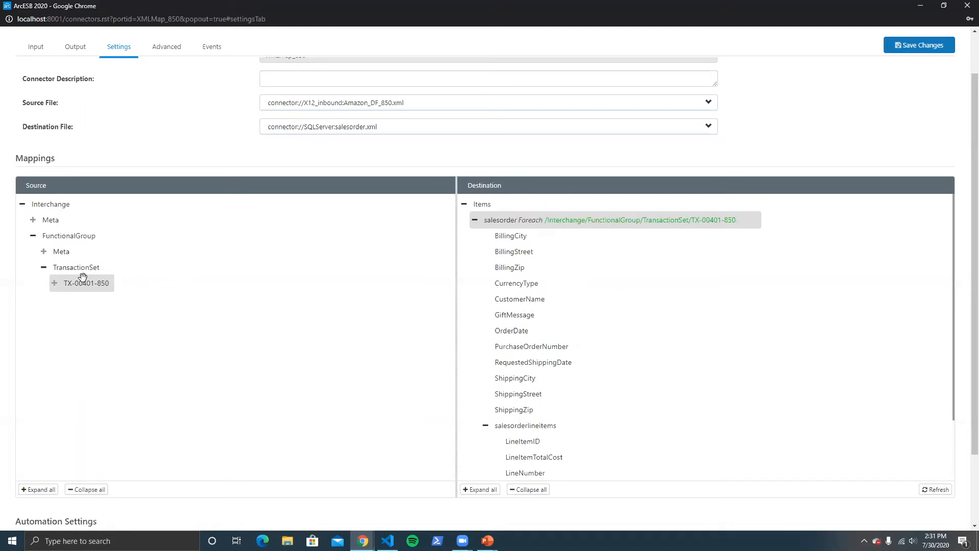
click(54, 283)
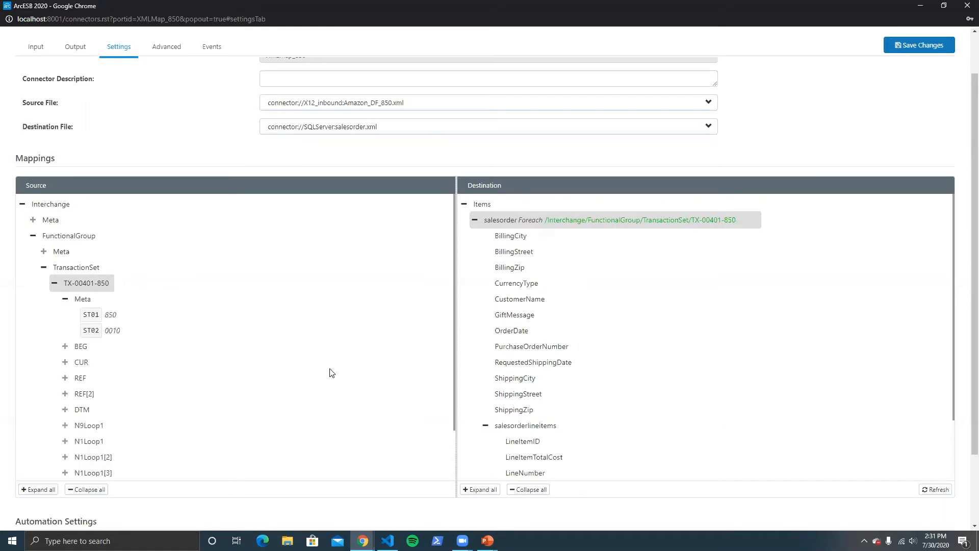
Step: Map the source PO1Loop1 onto the destination salesorderlineitems as a Foreach loop
scroll(646, 360, down, 2)
scroll(367, 387, down, 2)
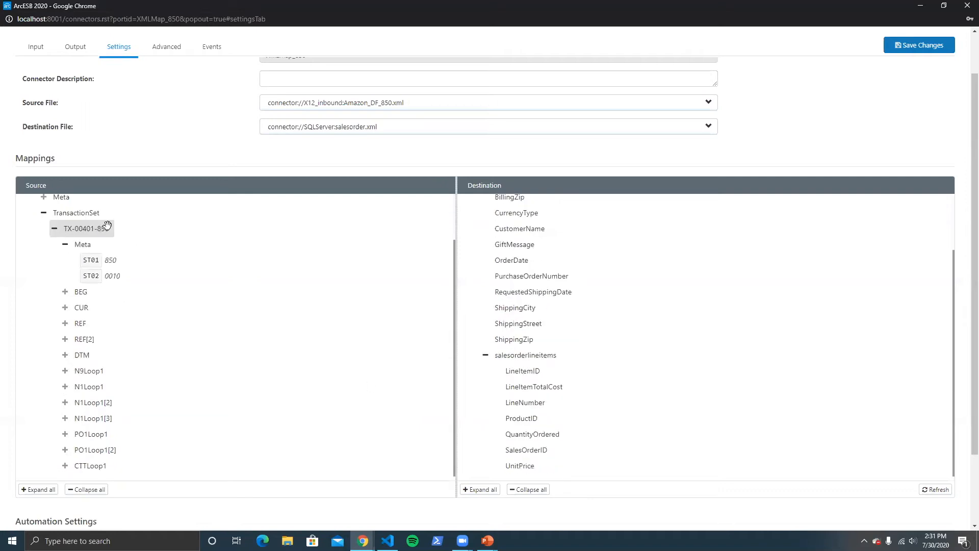
scroll(199, 293, down, 2)
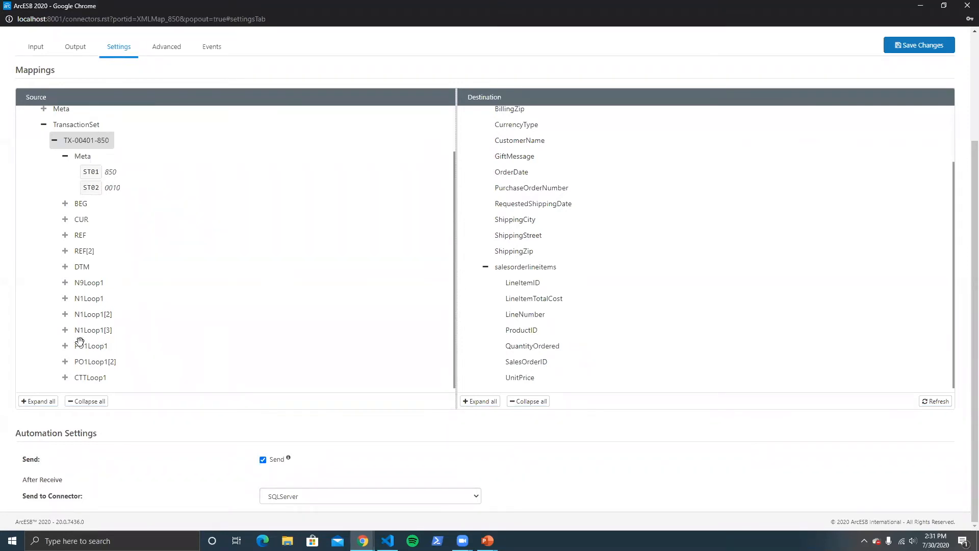
scroll(498, 296, up, 2)
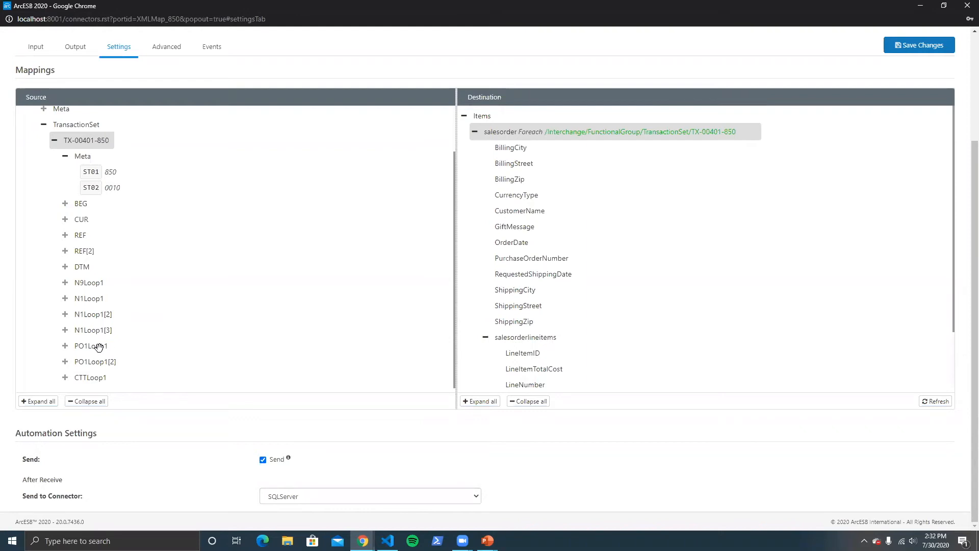
mouse_move(533, 335)
scroll(561, 337, down, 2)
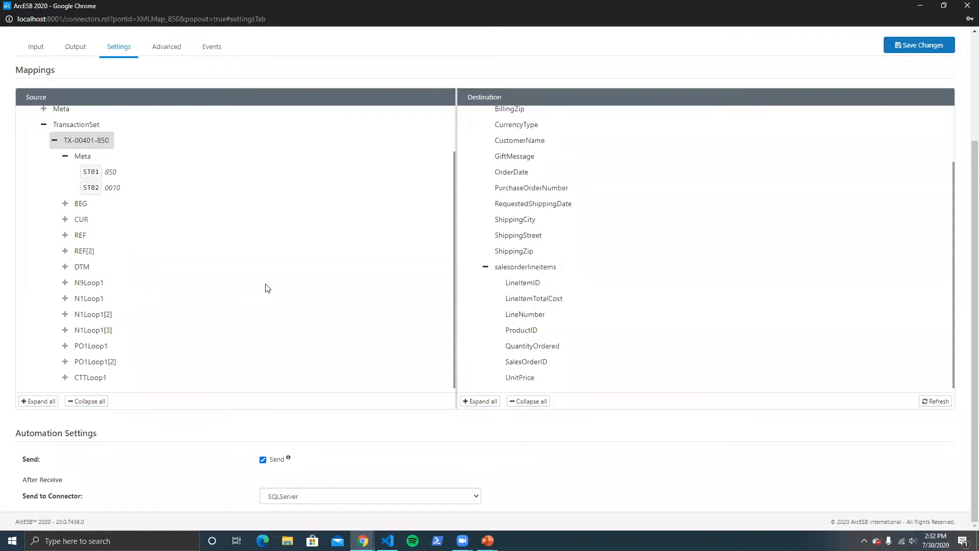
mouse_move(507, 273)
drag(94, 346, 493, 270)
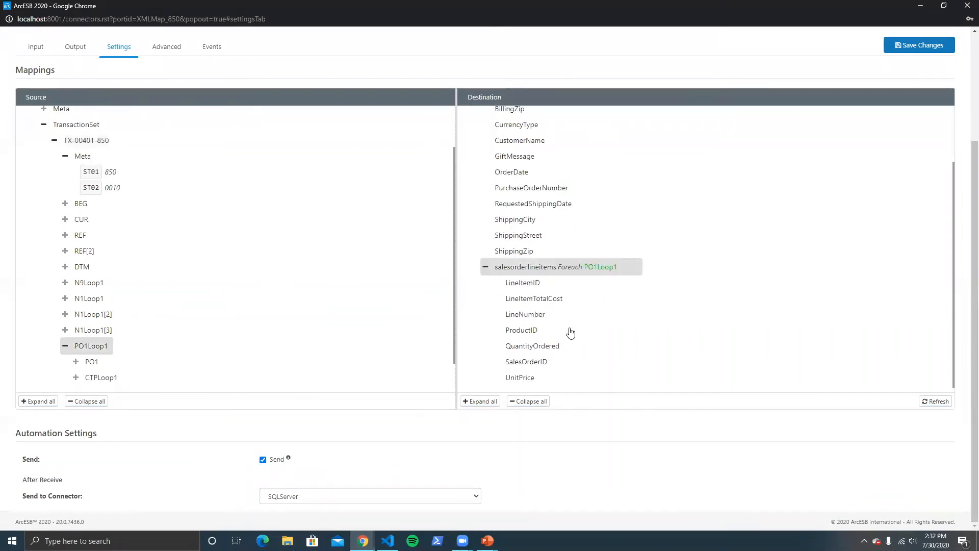
Step: Collapse salesorderlineitems, review the source segments against the salesorder fields, and expand salesorderlineitems again
mouse_move(568, 274)
scroll(701, 286, up, 3)
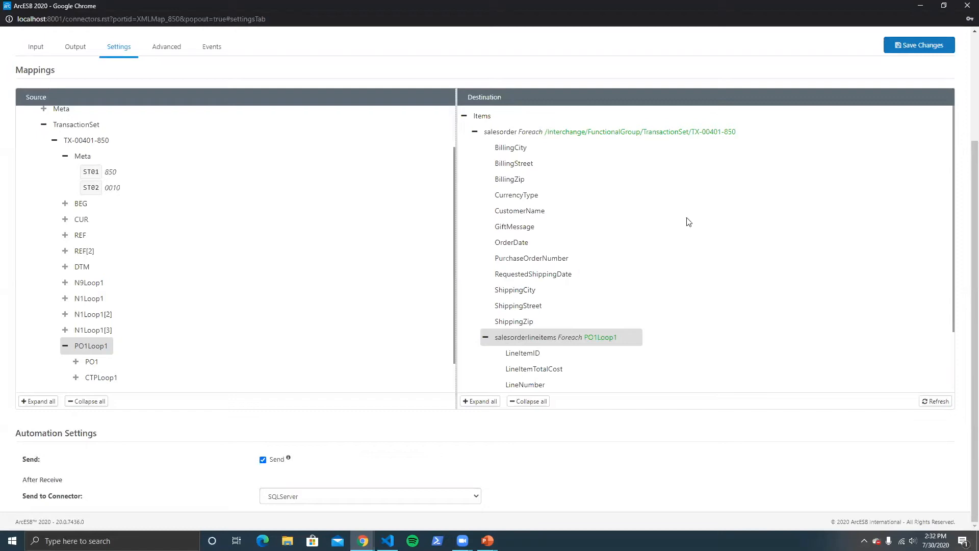
scroll(680, 238, down, 1)
click(486, 286)
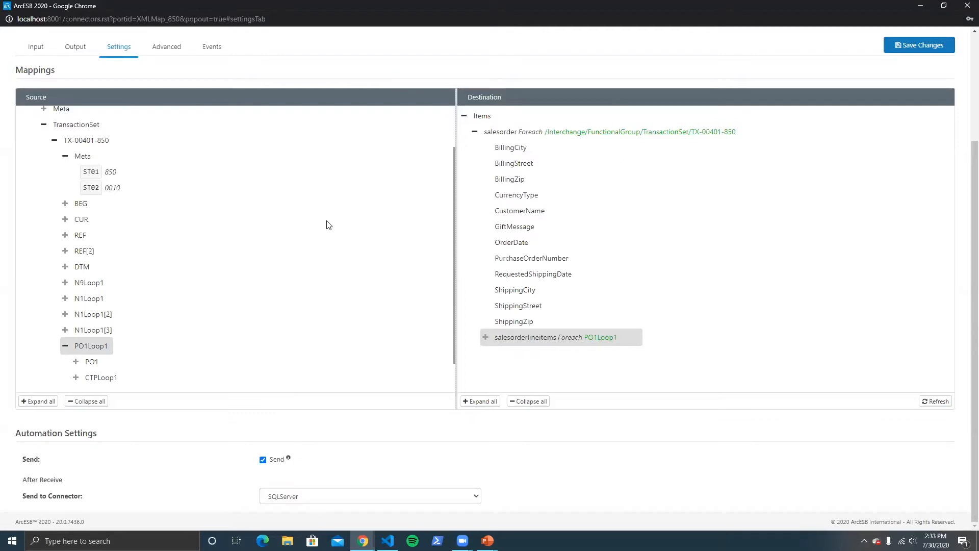
scroll(332, 224, down, 1)
scroll(308, 220, up, 3)
scroll(258, 269, down, 3)
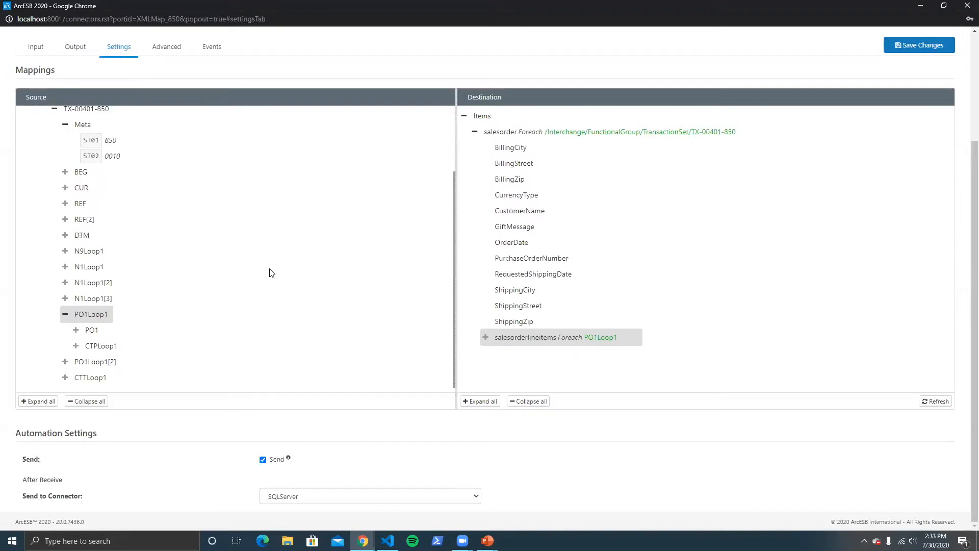
scroll(273, 275, up, 1)
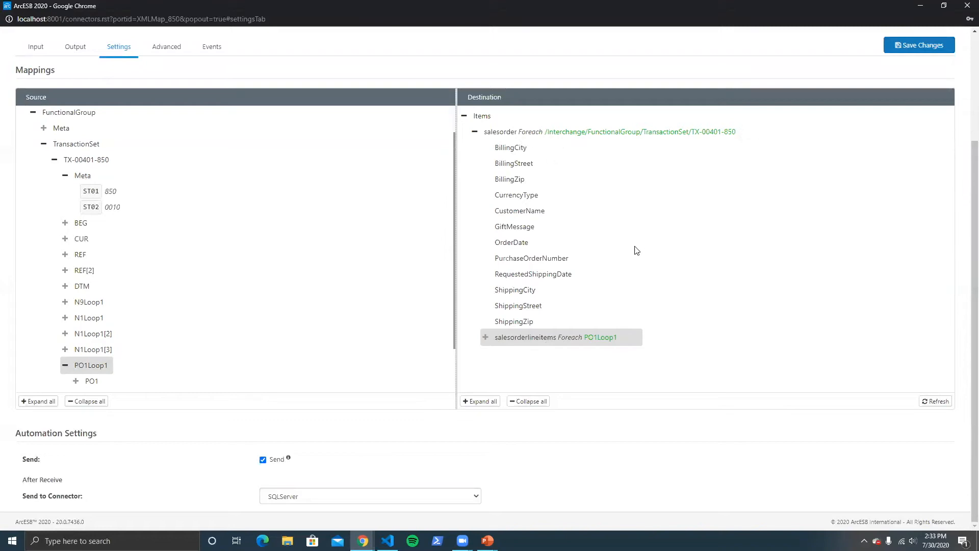
click(484, 337)
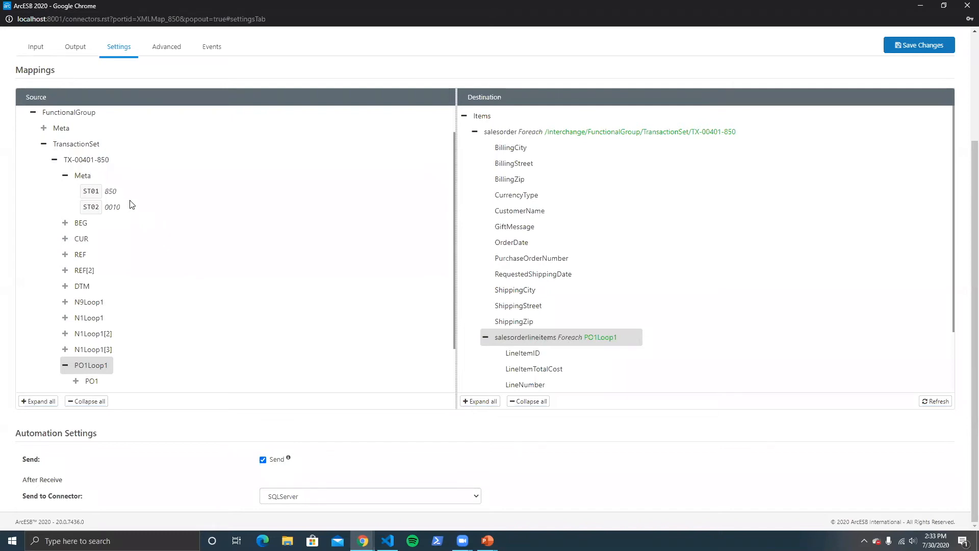
Step: Expand the source BEG segment and map BEG03 to the salesorder PurchaseOrderNumber field
mouse_move(549, 186)
mouse_move(528, 263)
click(65, 223)
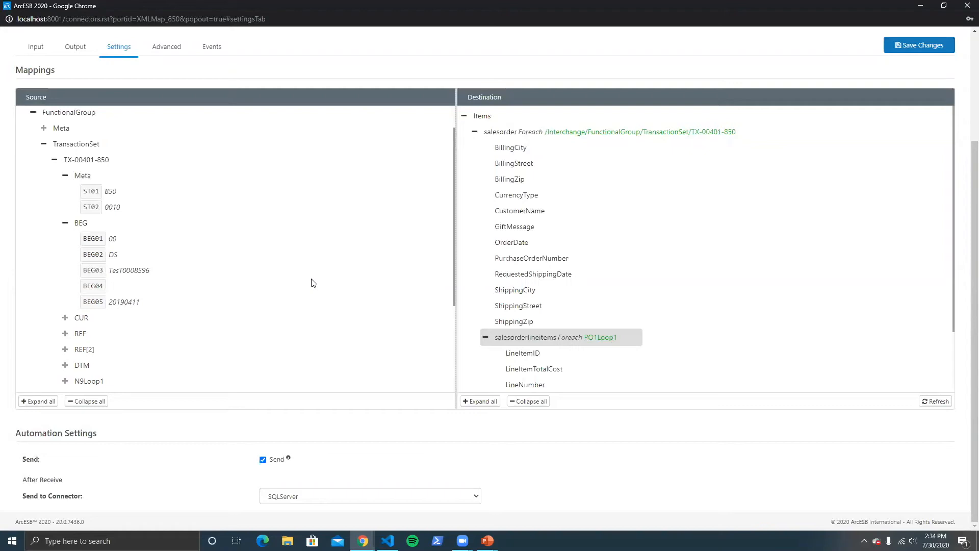
drag(97, 266, 502, 259)
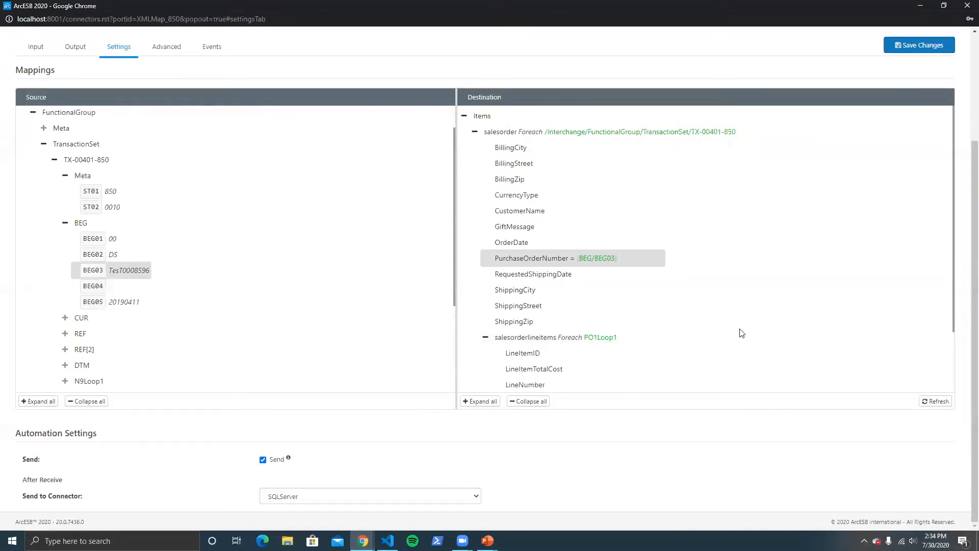
mouse_move(630, 266)
Step: Expand the PO1 segment inside PO1Loop1 and map PO102 to QuantityOrdered under salesorderlineitems
scroll(631, 272, down, 2)
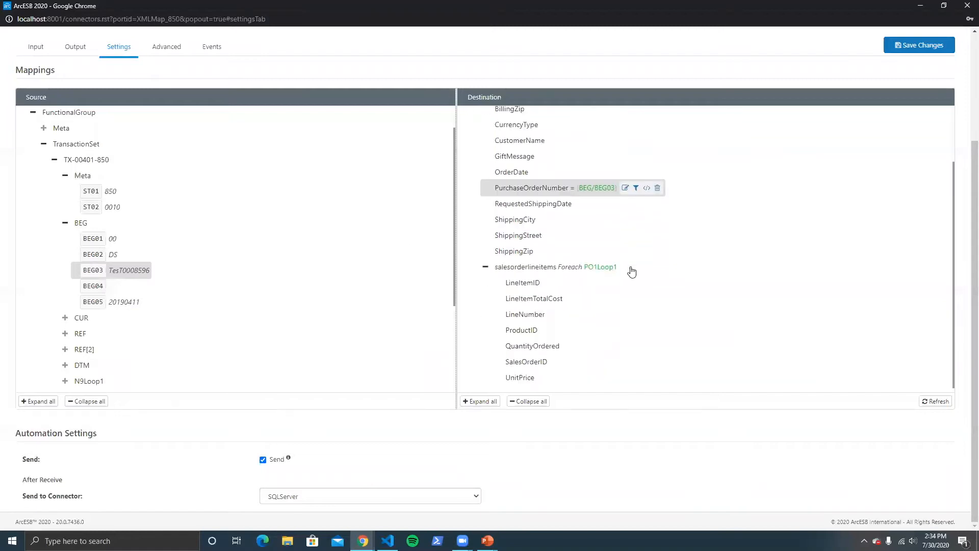
scroll(339, 277, down, 3)
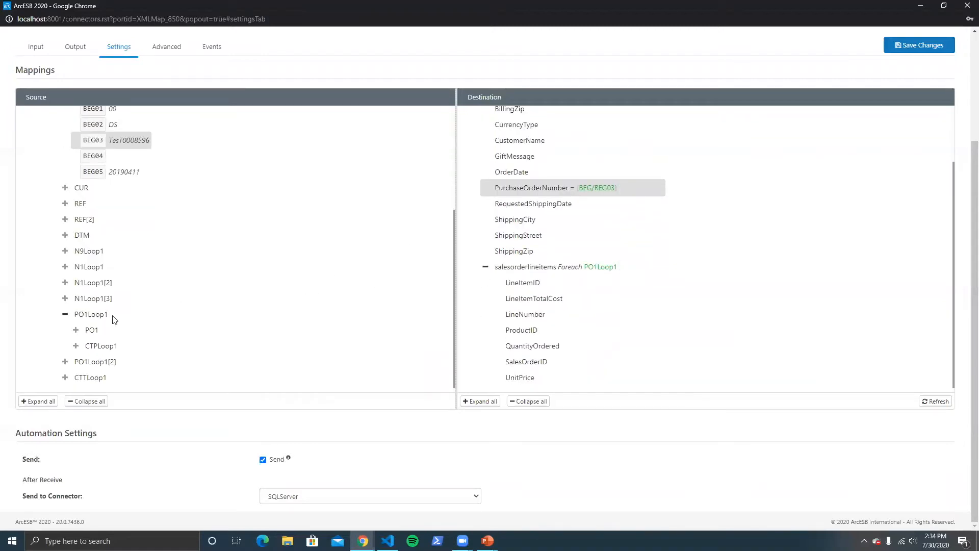
click(77, 330)
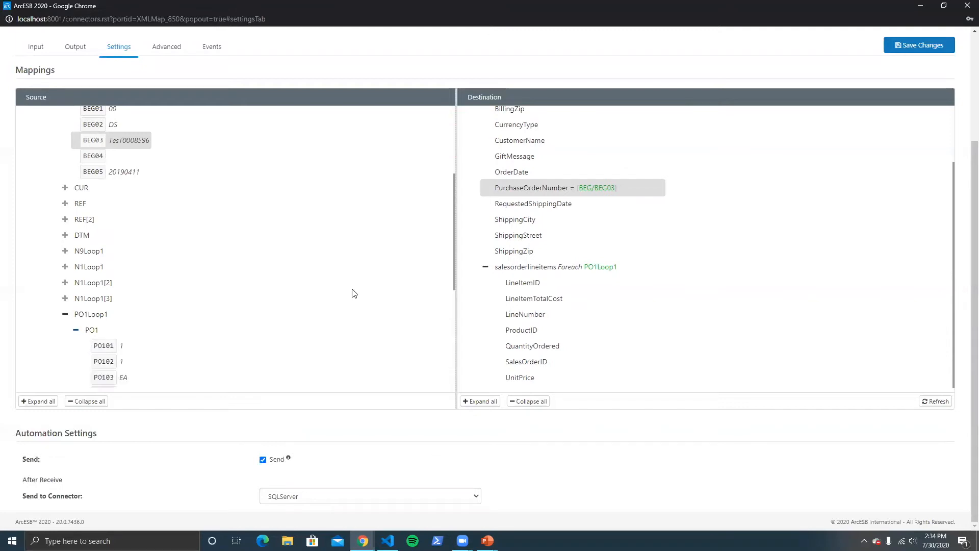
scroll(354, 292, down, 5)
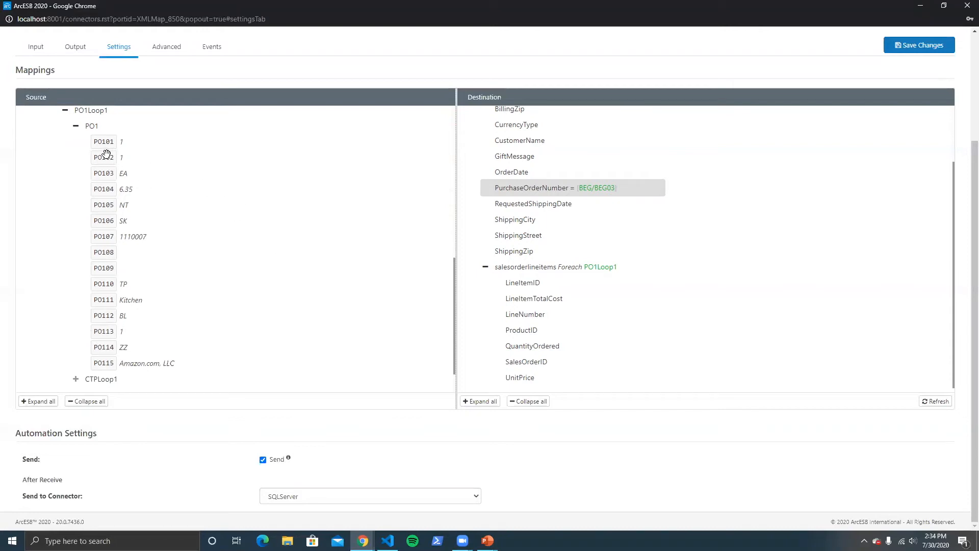
drag(107, 154, 531, 346)
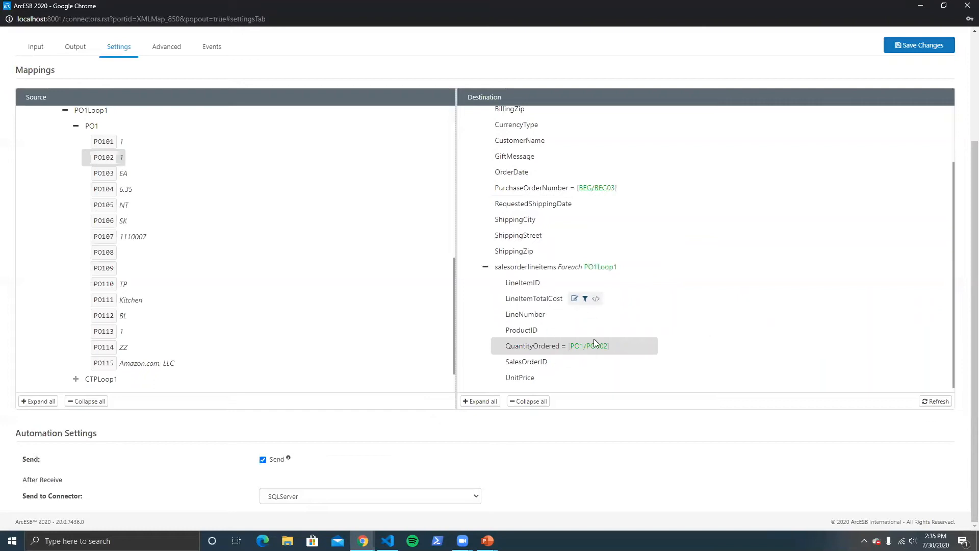
Step: Collapse PO1Loop1, Meta and BEG in the source tree, keeping TX-00401-850 expanded to its segment list
scroll(590, 299, up, 2)
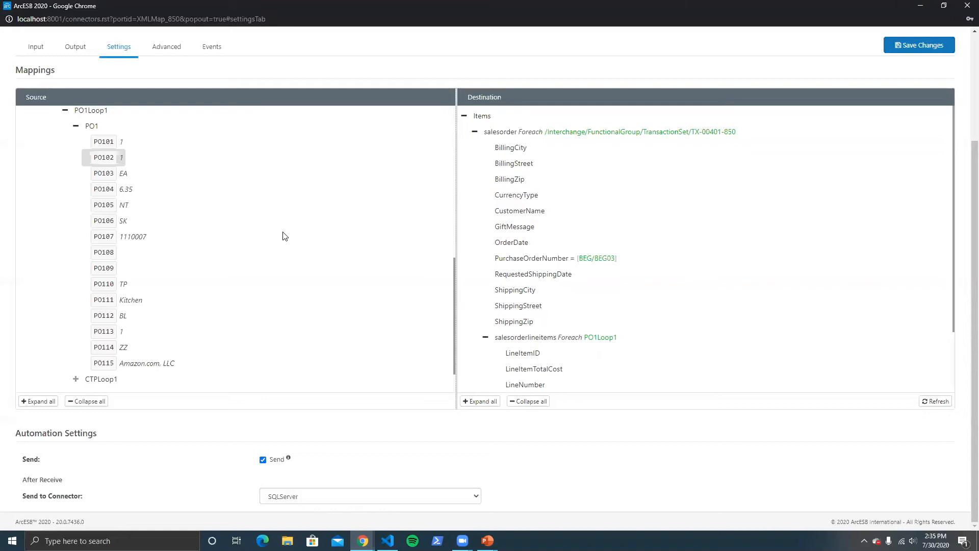
scroll(125, 191, up, 1)
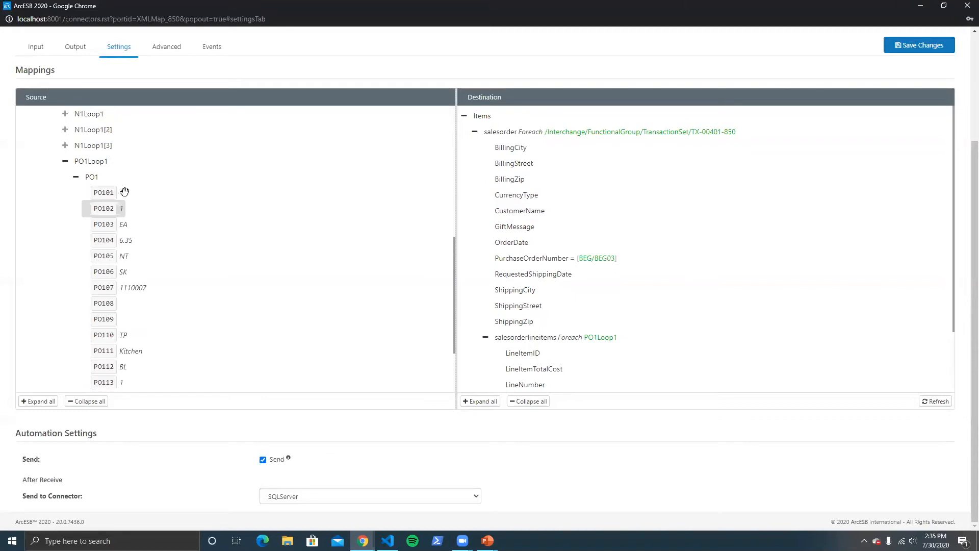
click(65, 161)
scroll(126, 204, up, 3)
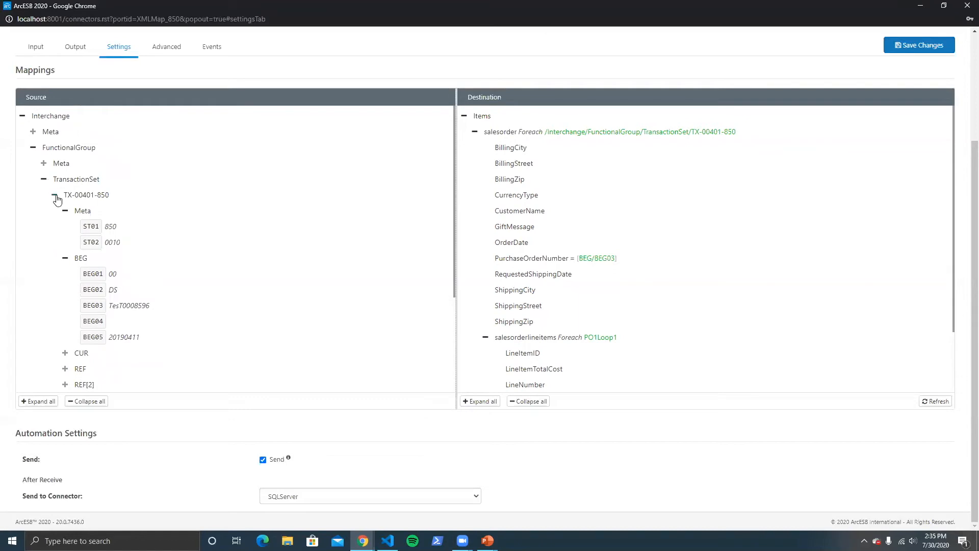
click(54, 196)
click(54, 196)
click(65, 211)
click(65, 226)
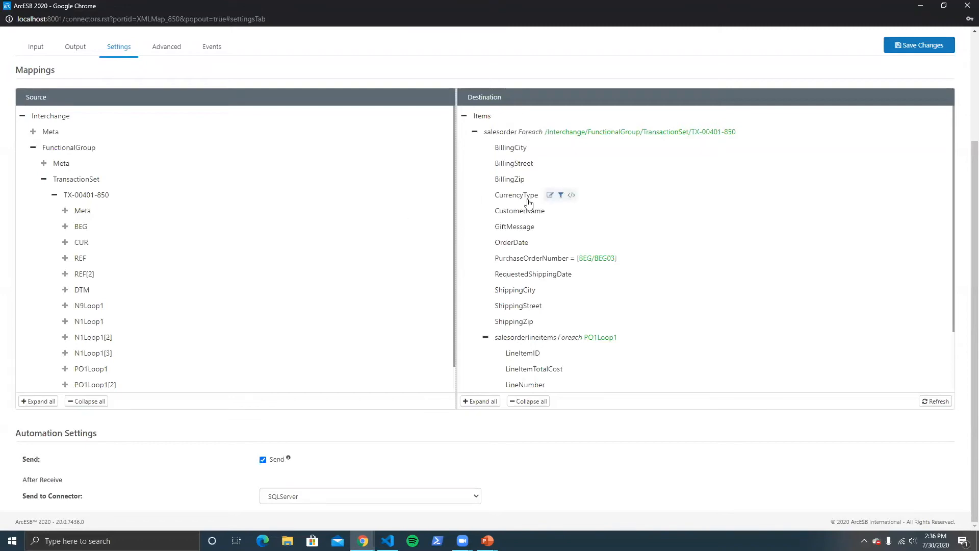
Step: Expand the source CUR segment and map CUR02 to the salesorder CurrencyType field
click(65, 242)
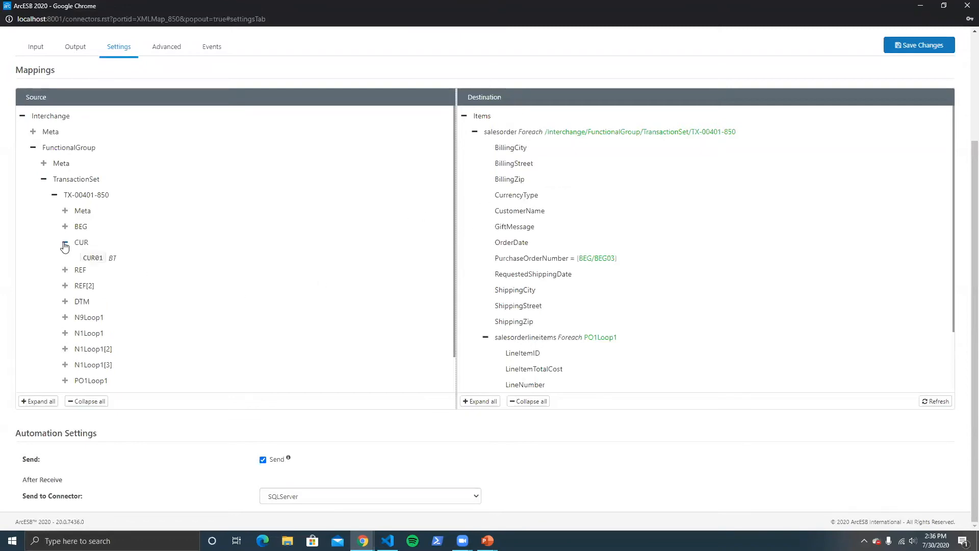
mouse_move(94, 275)
mouse_down()
mouse_move(482, 268)
mouse_move(520, 196)
mouse_up()
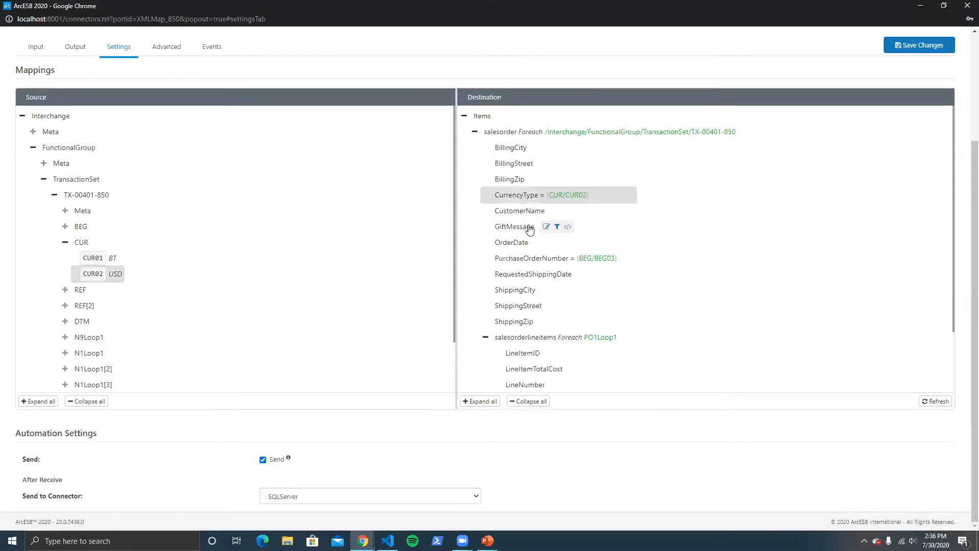
mouse_move(531, 182)
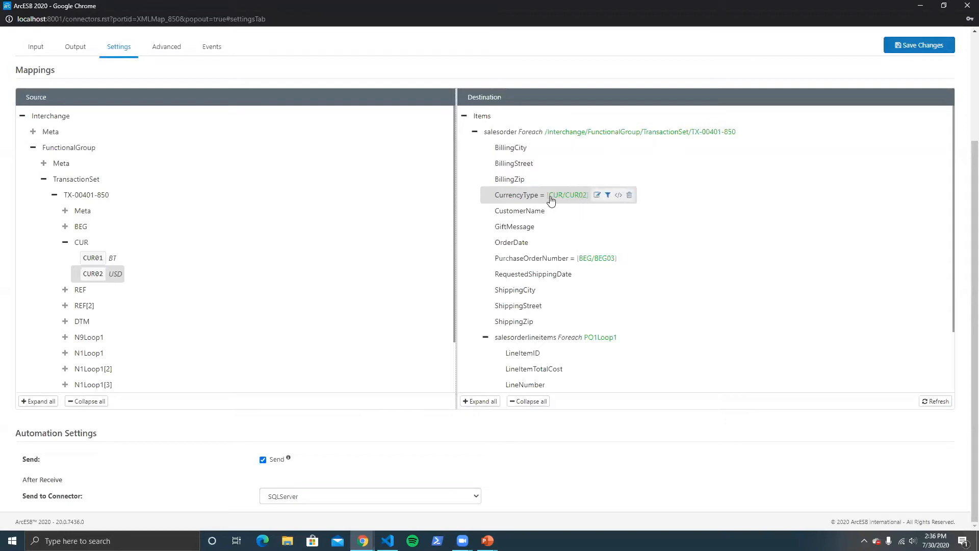
Step: Add and save a condition on the CurrencyType mapping that CUR/CUR02 is not equal to USD, and collapse the source CUR segment
click(609, 196)
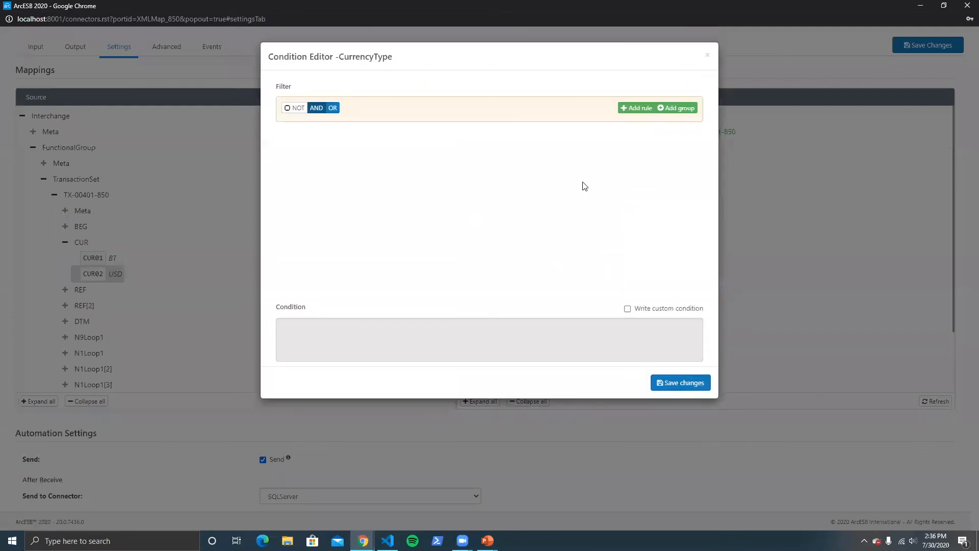
click(633, 109)
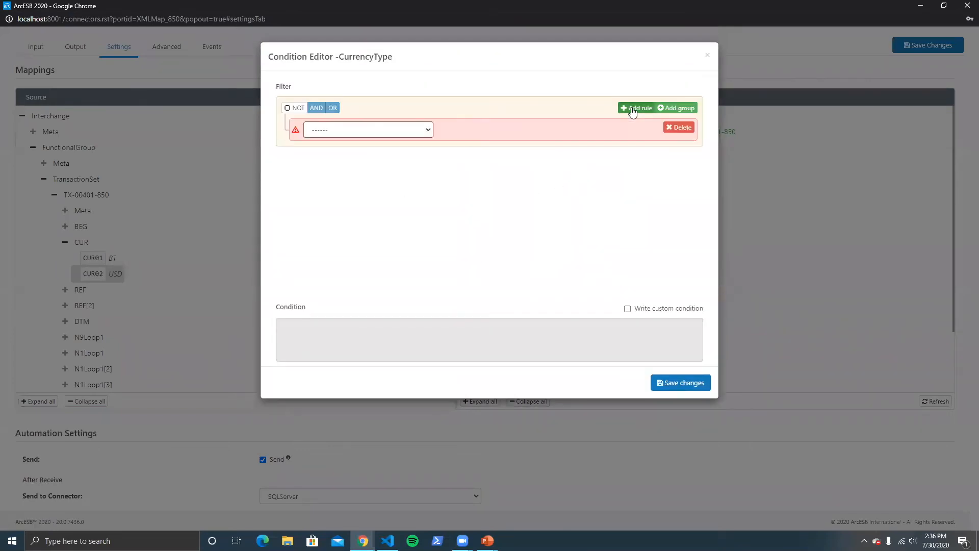
click(430, 133)
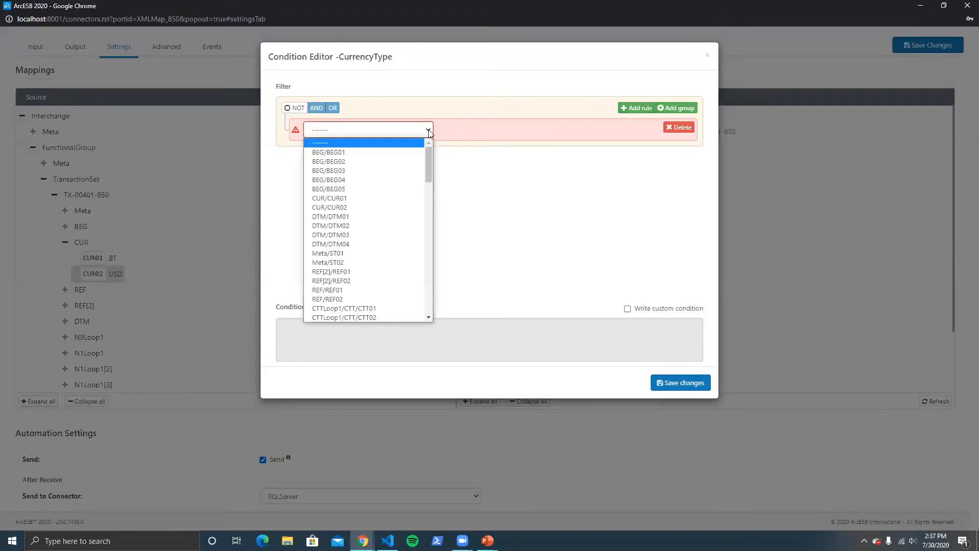
click(388, 211)
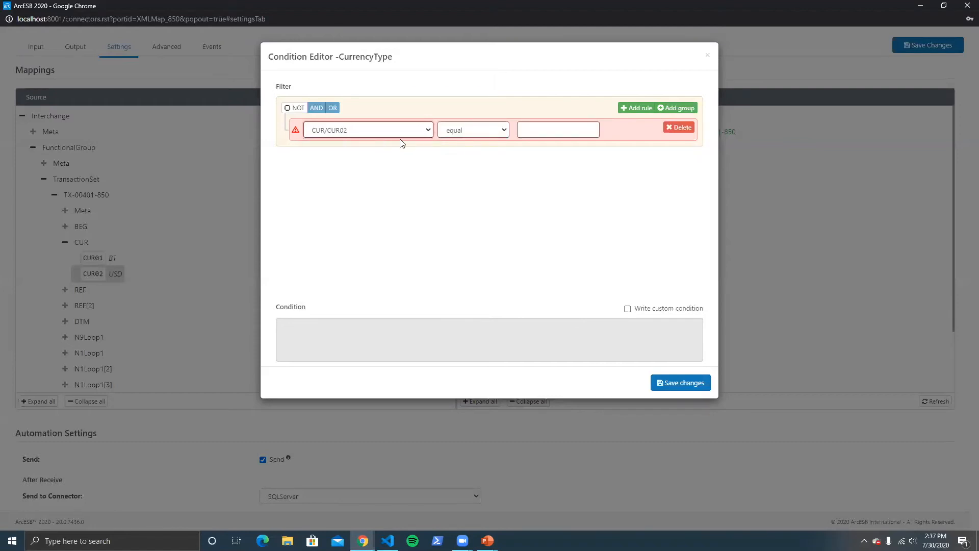
click(486, 130)
click(481, 152)
click(553, 127)
text(USD)
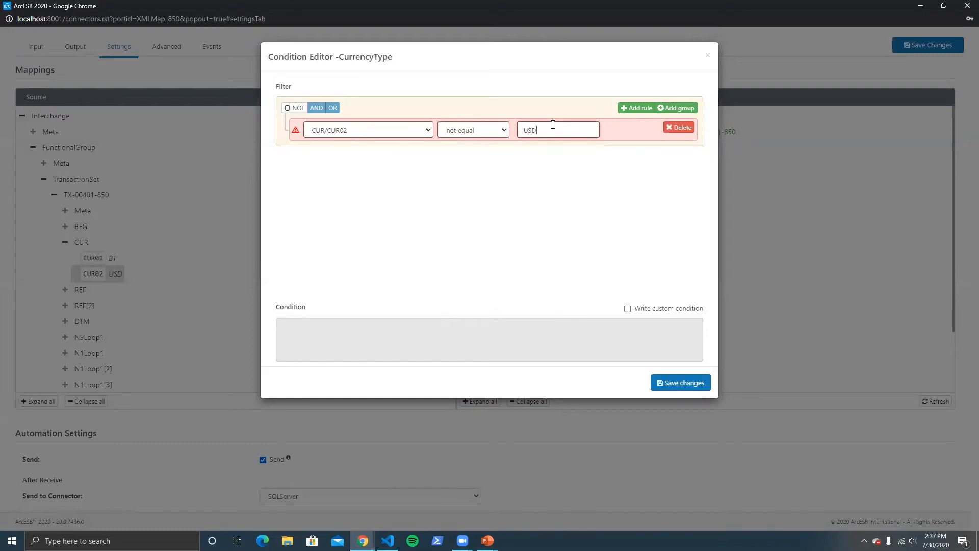
click(574, 198)
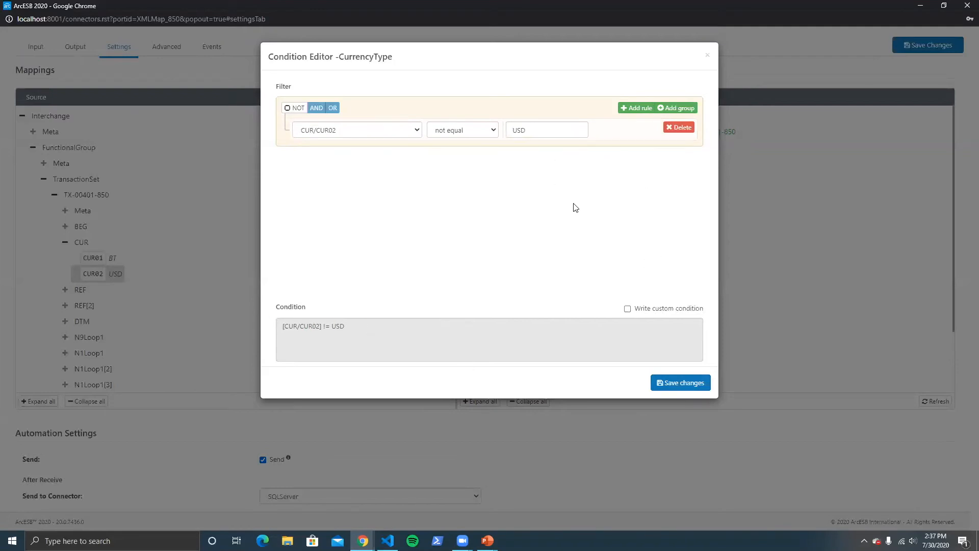
click(686, 383)
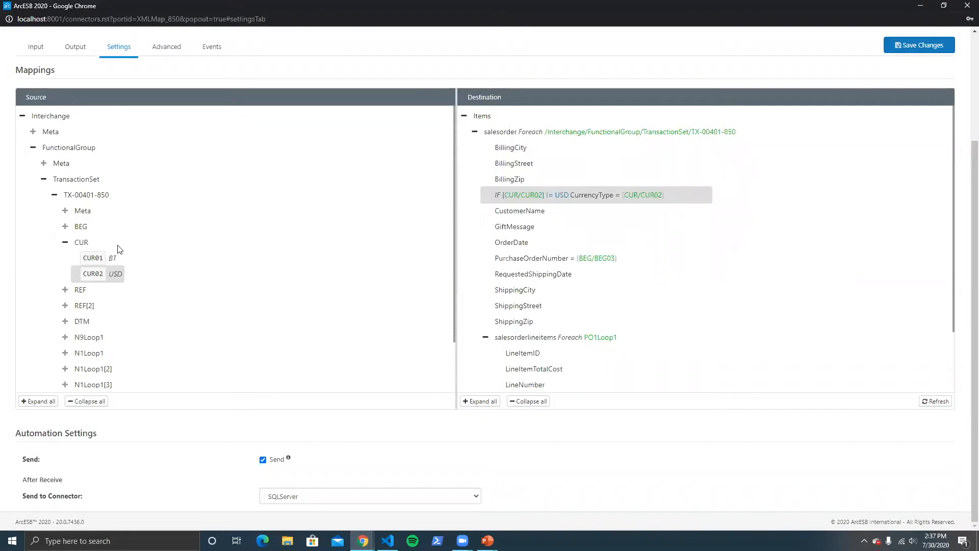
click(65, 242)
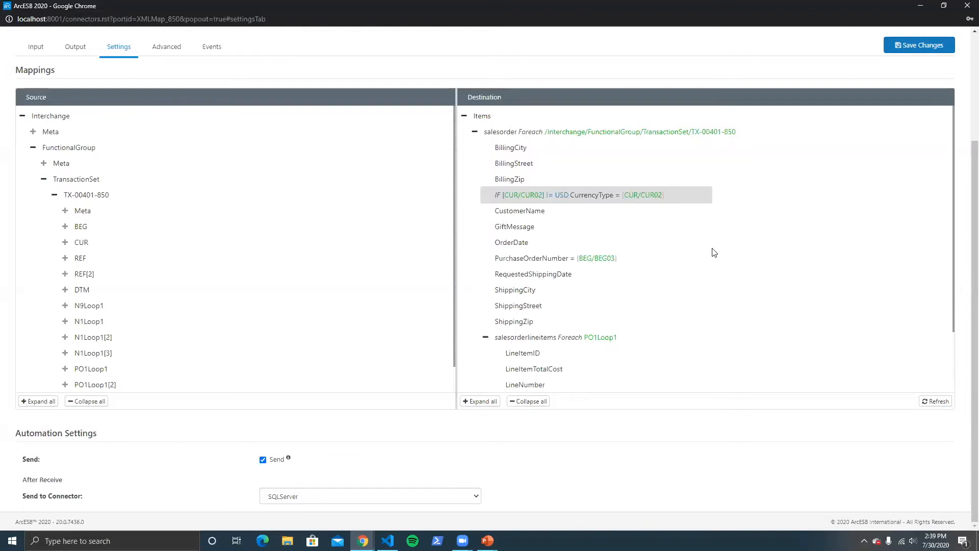
Step: Set the salesorder CustomerName mapping to the constant value AMAZON and save the expression
mouse_move(557, 223)
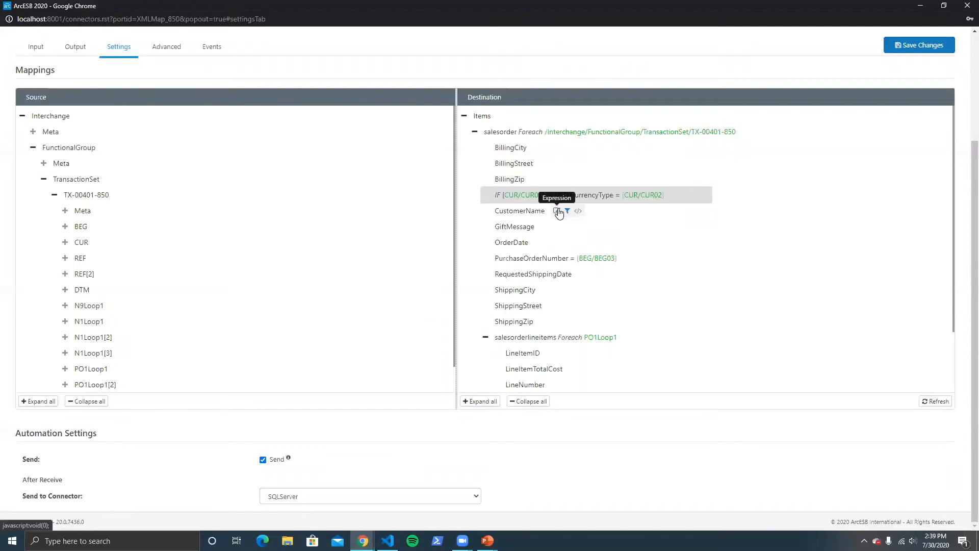
click(557, 211)
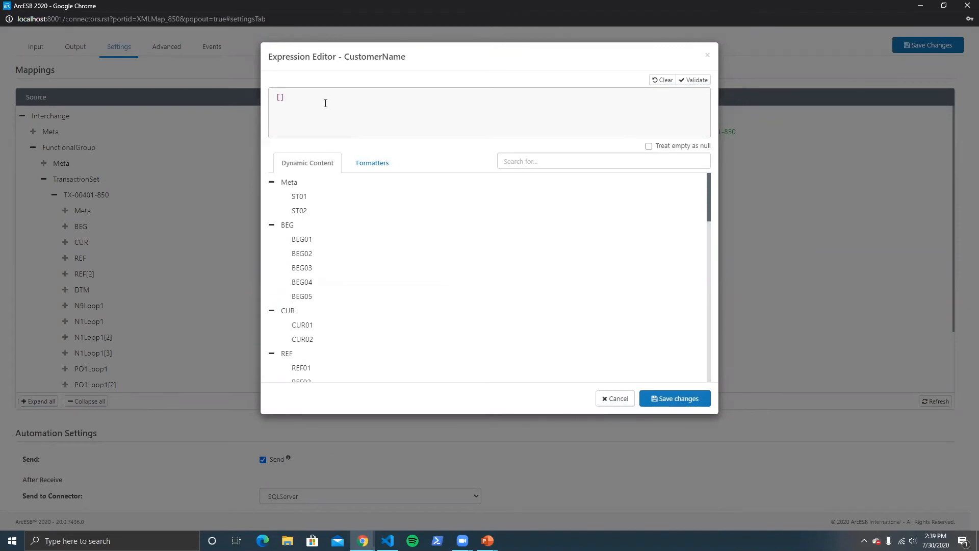
key(BackSpace)
key(BackSpace)
text(AMAZON)
click(676, 397)
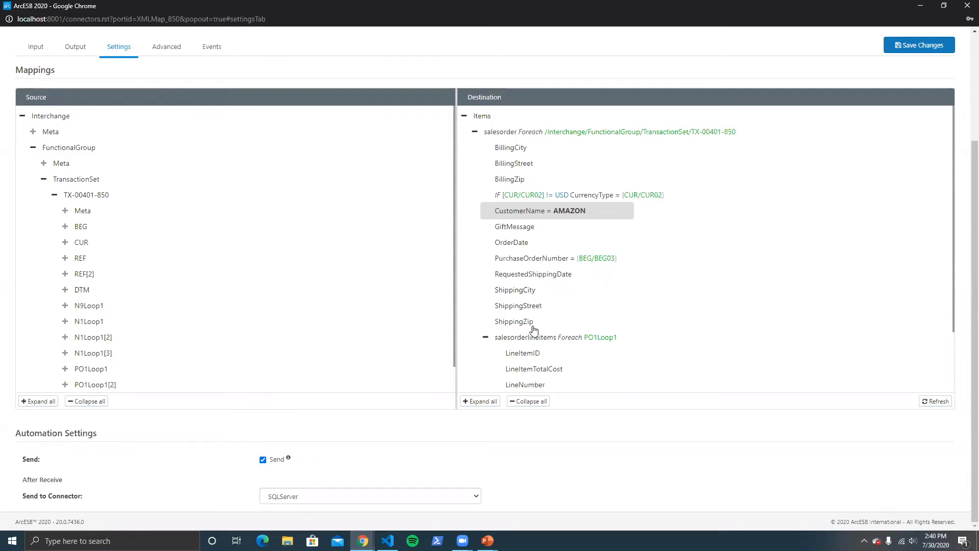
Step: Expand the source DTM segment and map DTM02 to the salesorder RequestedShippingDate field
click(65, 291)
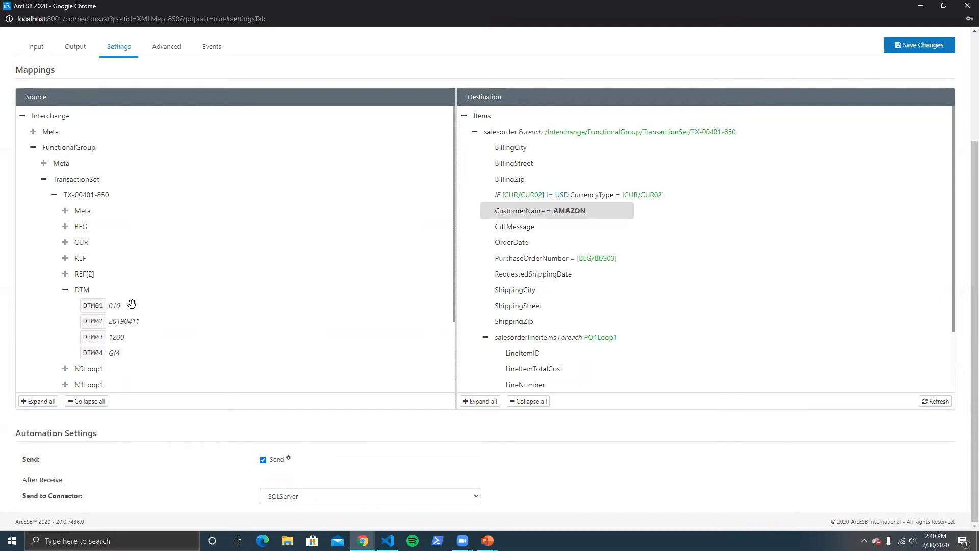
drag(94, 321, 493, 275)
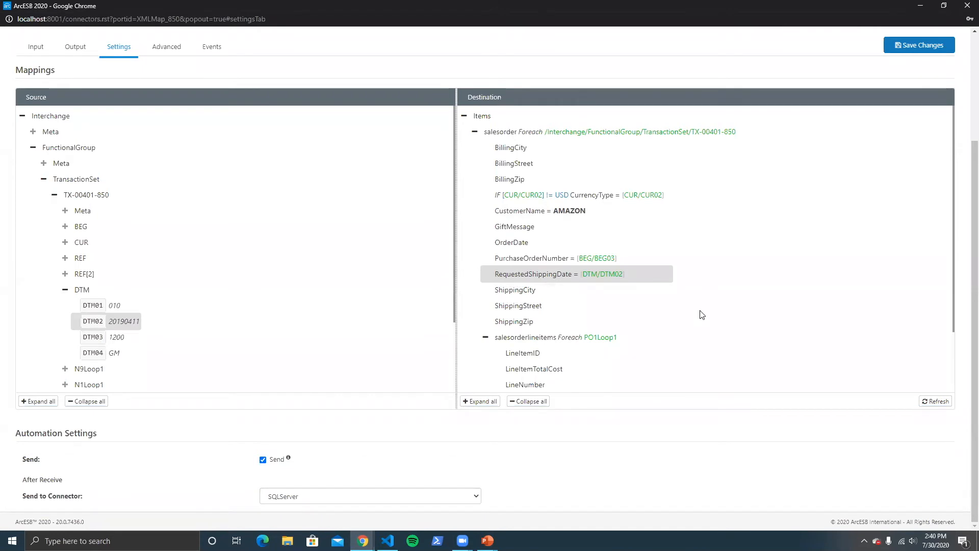
Step: Append DTM/DTM03 directly after DTM/DTM02 in the RequestedShippingDate expression, with no separator, and save it
click(631, 275)
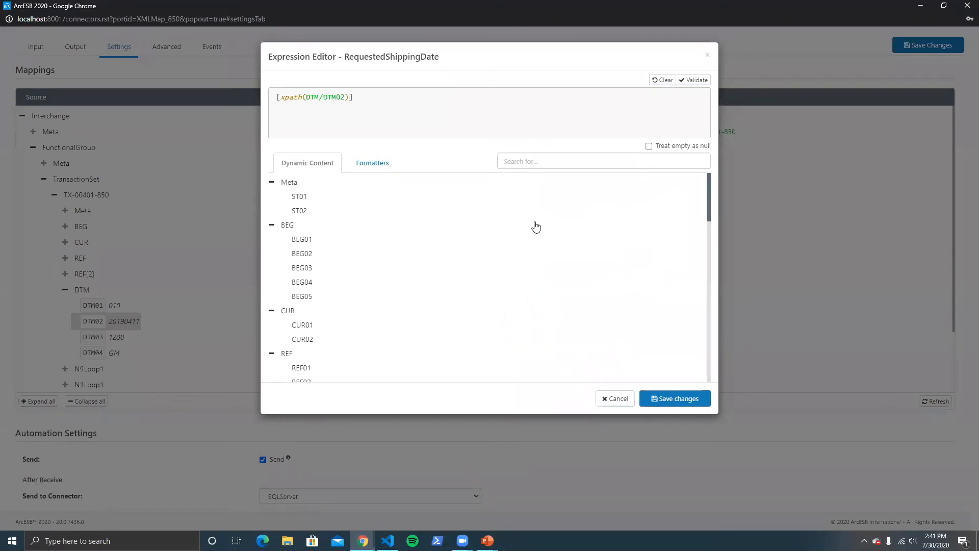
click(349, 123)
text([])
click(356, 97)
scroll(411, 250, down, 10)
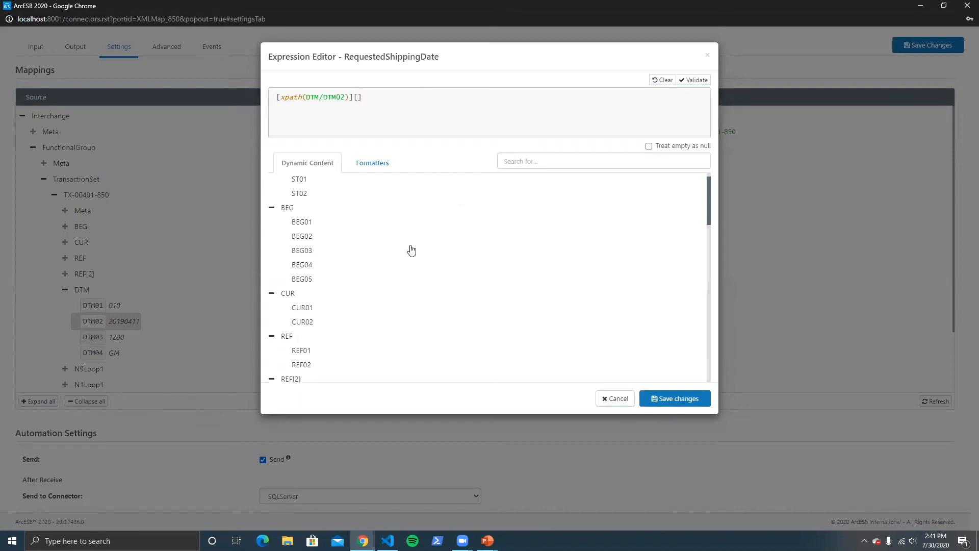
scroll(411, 249, up, 10)
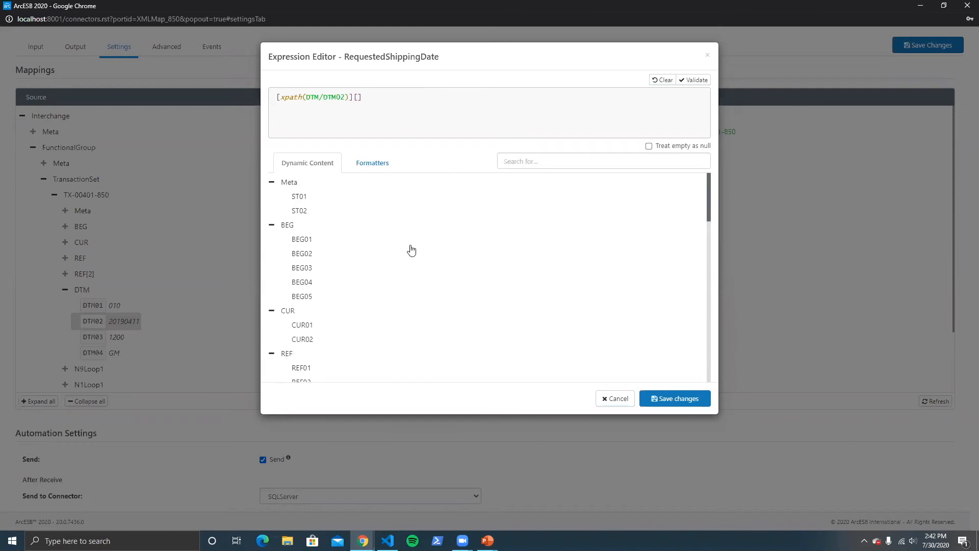
scroll(371, 230, down, 3)
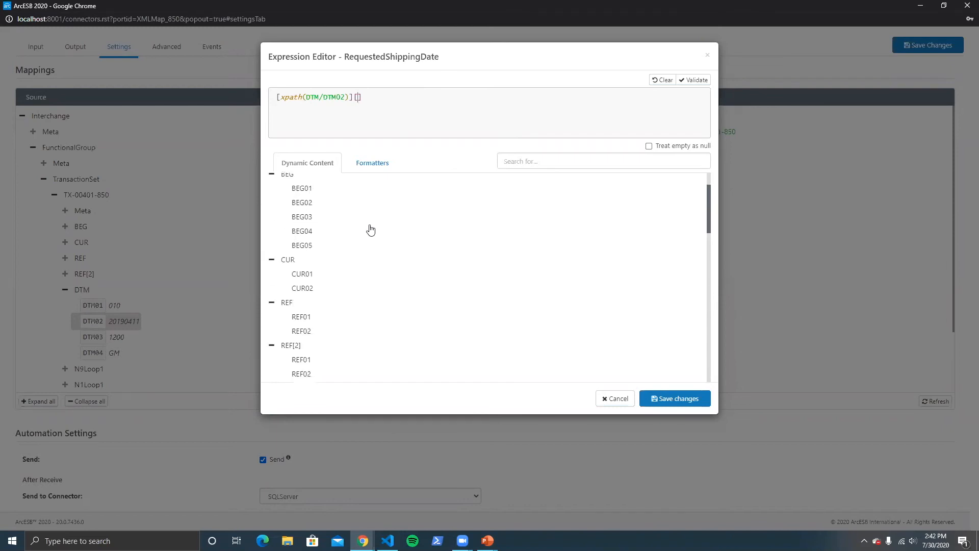
scroll(370, 230, down, 1)
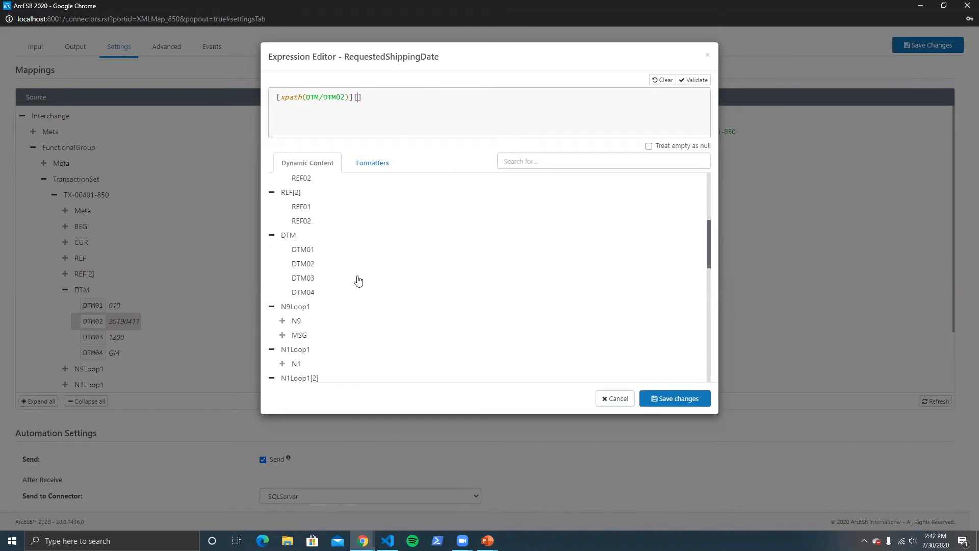
click(305, 283)
text(-)
key(BackSpace)
click(701, 401)
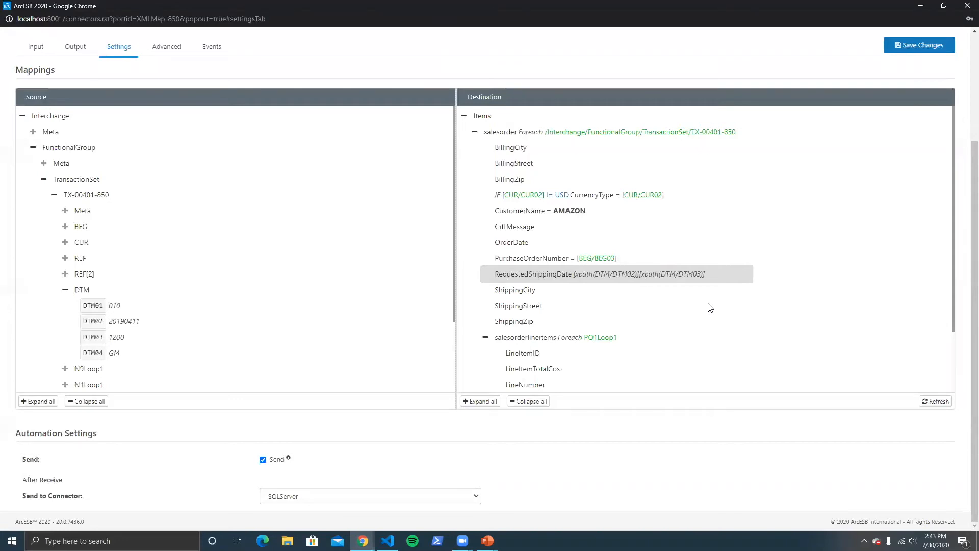
Step: Collapse the source DTM segment, expand PO1Loop1 and map PO102 to LineItemTotalCost under salesorderlineitems
scroll(725, 314, down, 1)
scroll(725, 313, down, 2)
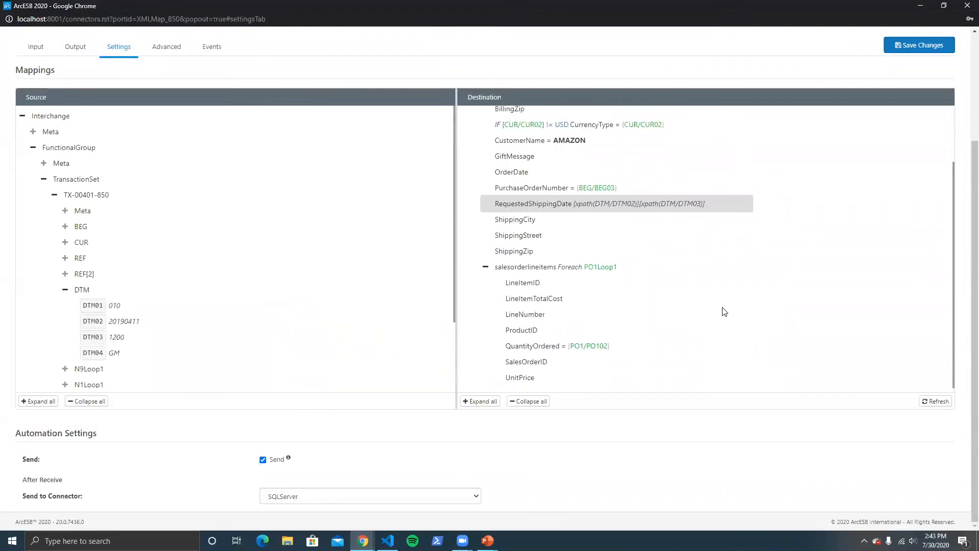
mouse_move(505, 302)
mouse_move(539, 269)
mouse_move(561, 300)
scroll(273, 256, down, 1)
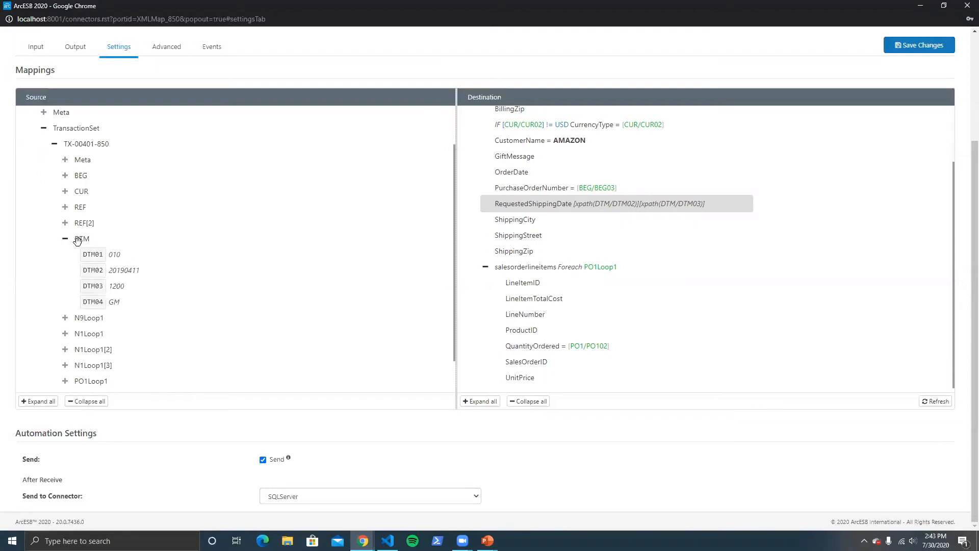
click(65, 239)
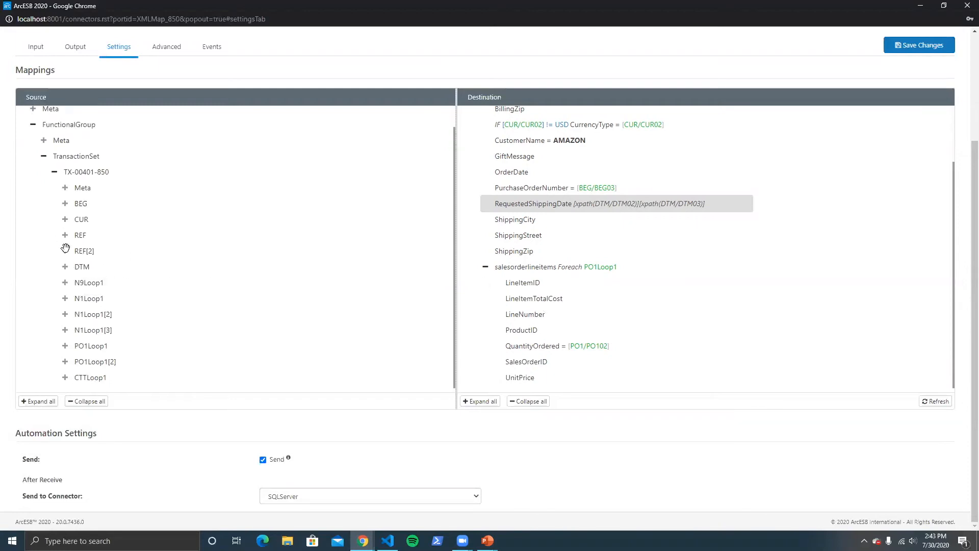
click(65, 343)
scroll(148, 328, down, 3)
scroll(148, 328, down, 2)
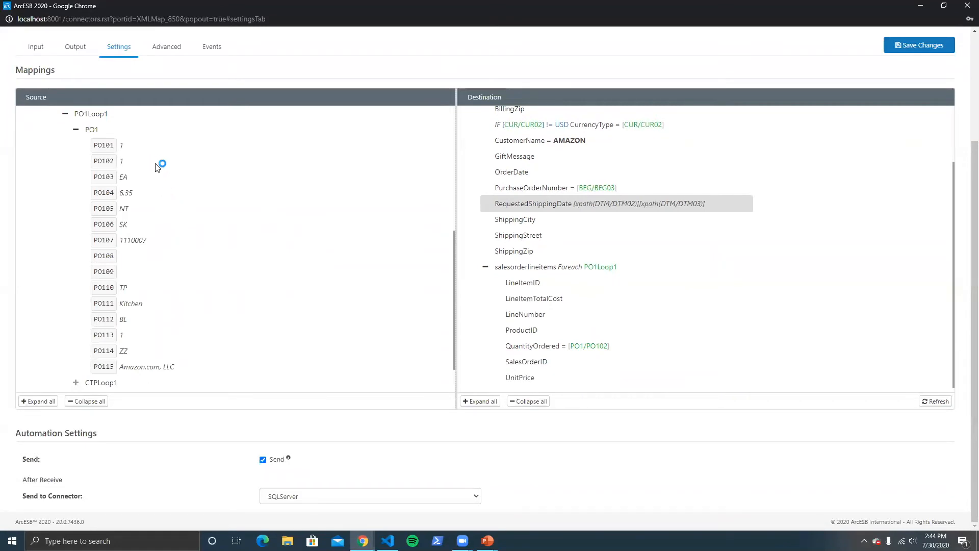
drag(108, 159, 512, 301)
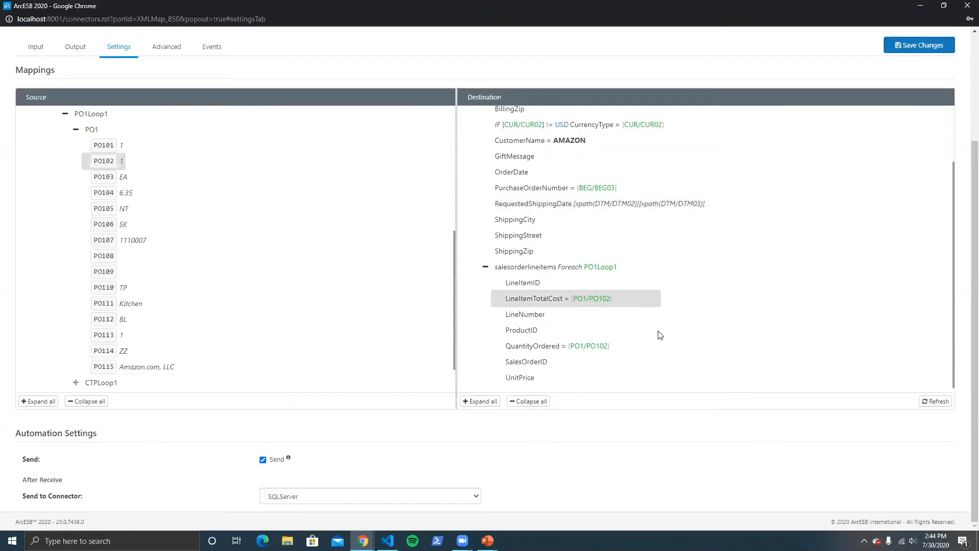
Step: Extend the LineItemTotalCost expression with the multiply formatter so PO1/PO102 is multiplied by PO1/PO104, and save it
click(620, 300)
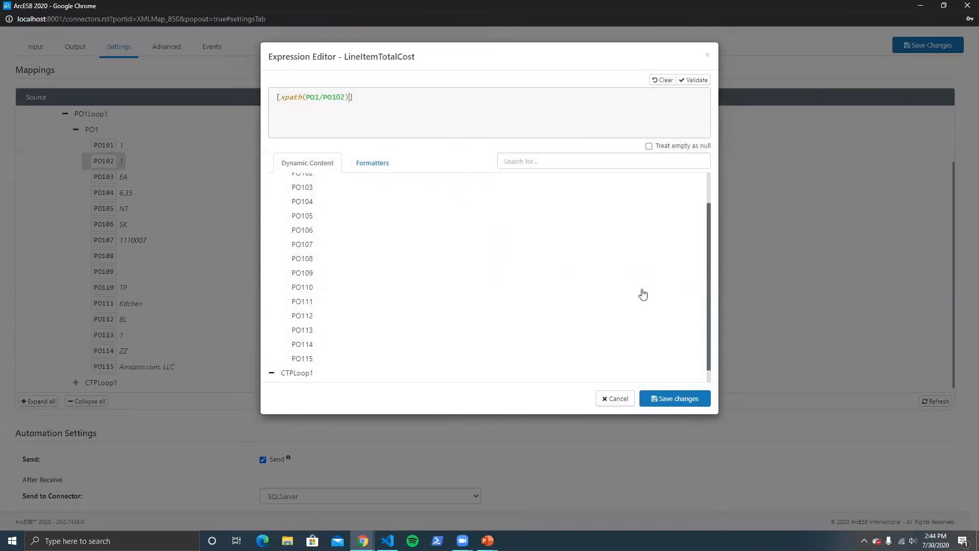
click(382, 161)
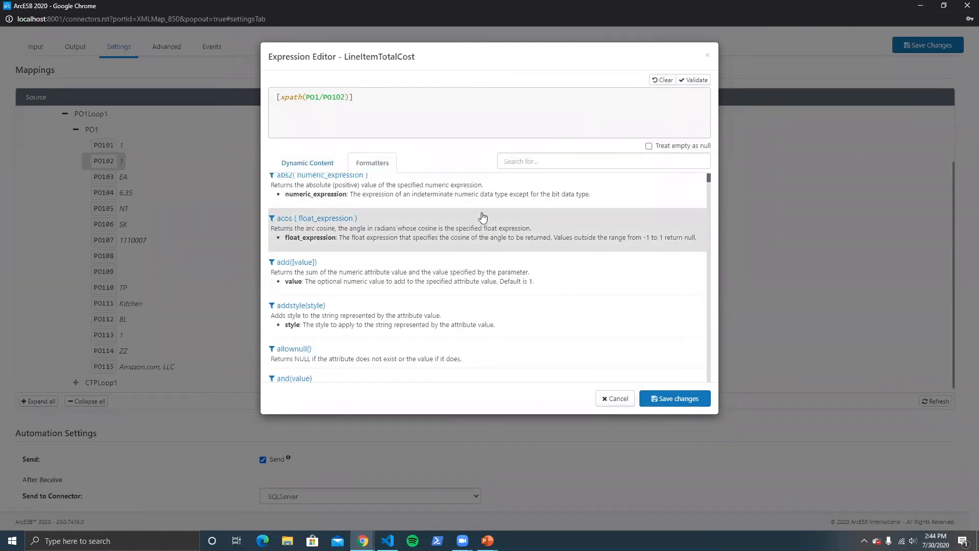
click(350, 97)
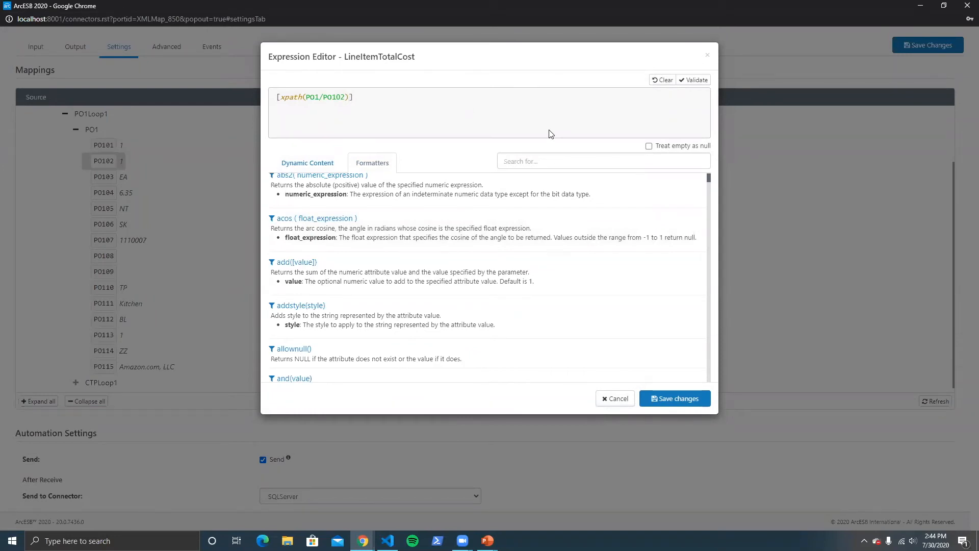
text(|)
click(527, 158)
text(multip)
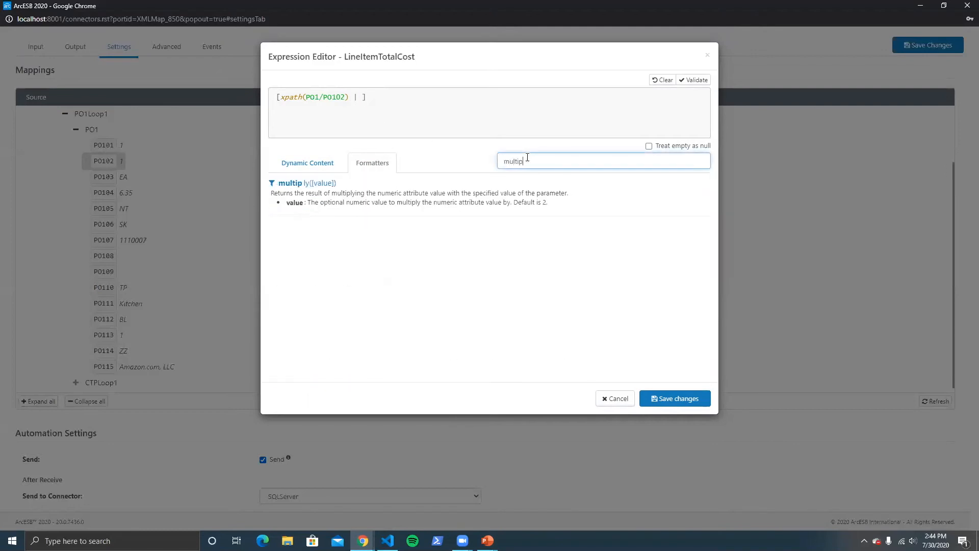
click(336, 206)
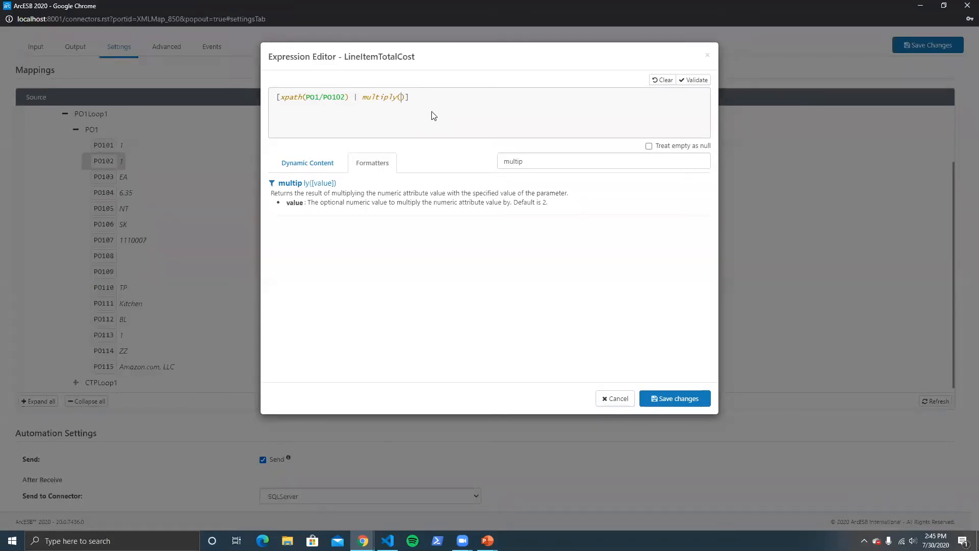
text([])
click(307, 165)
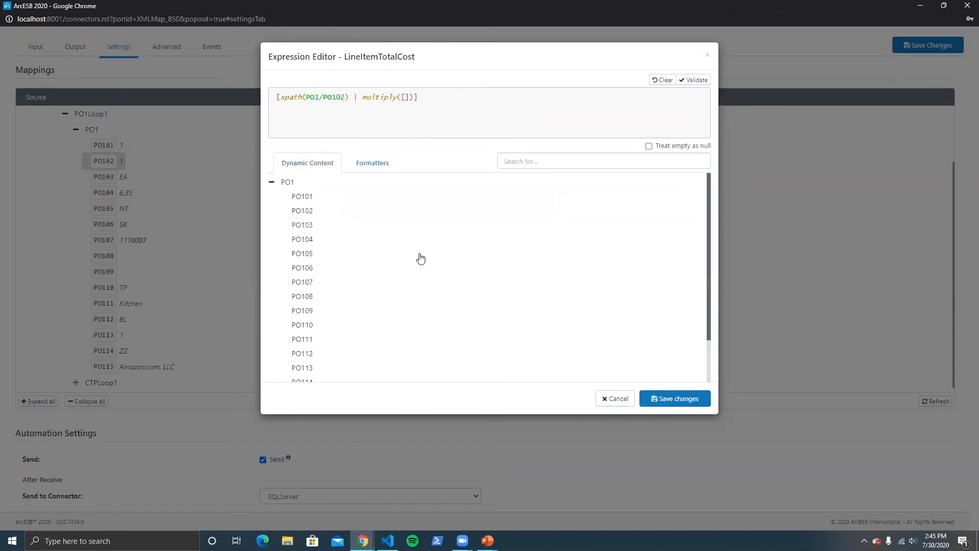
click(307, 240)
click(518, 113)
click(674, 398)
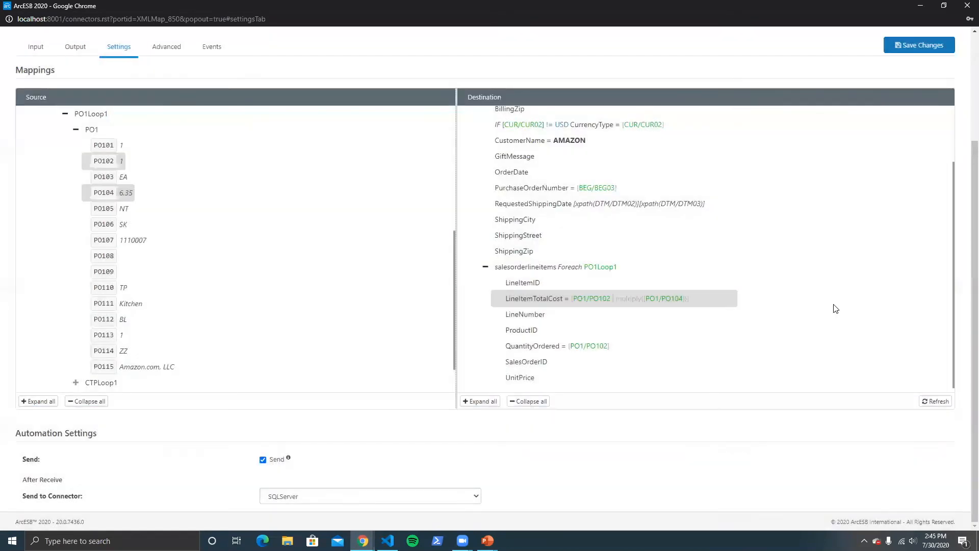
Step: Collapse PO1Loop1, expand the MSG segment inside N9Loop1 and map MSG01 to the salesorder GiftMessage field
scroll(835, 308, up, 1)
scroll(886, 226, up, 1)
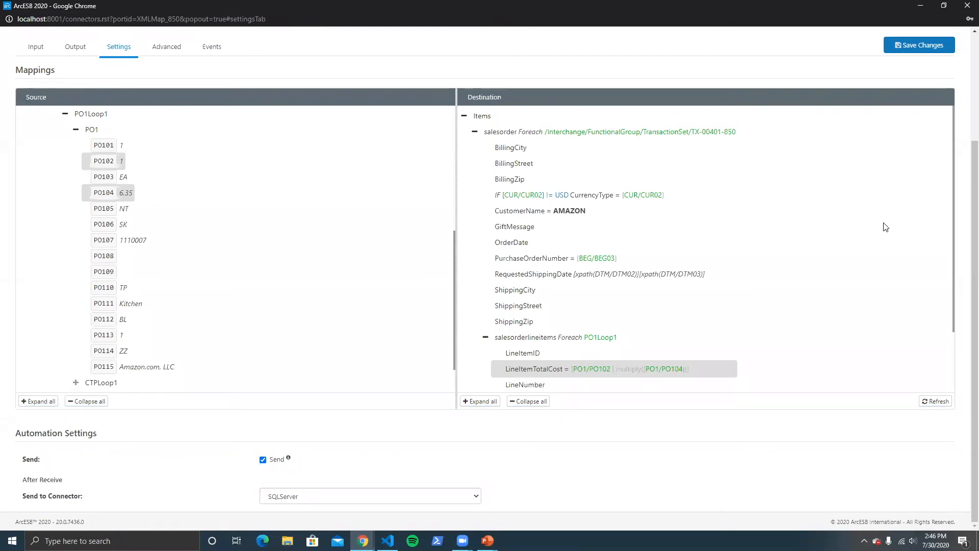
click(65, 114)
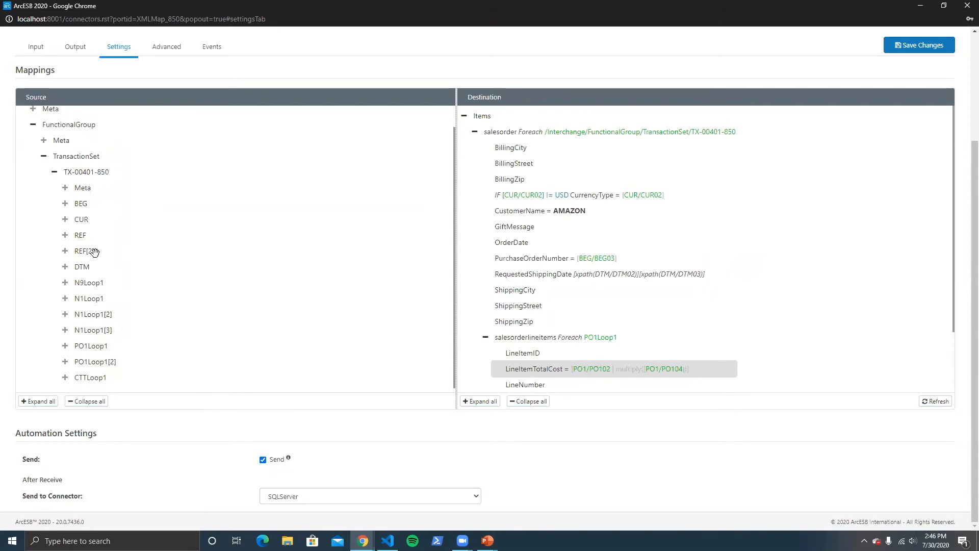
click(65, 283)
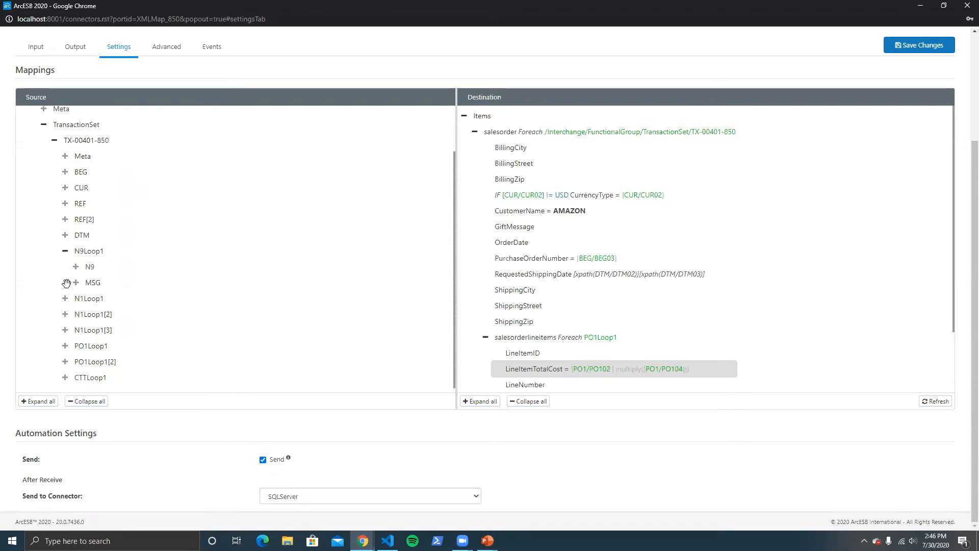
click(76, 284)
scroll(317, 287, up, 1)
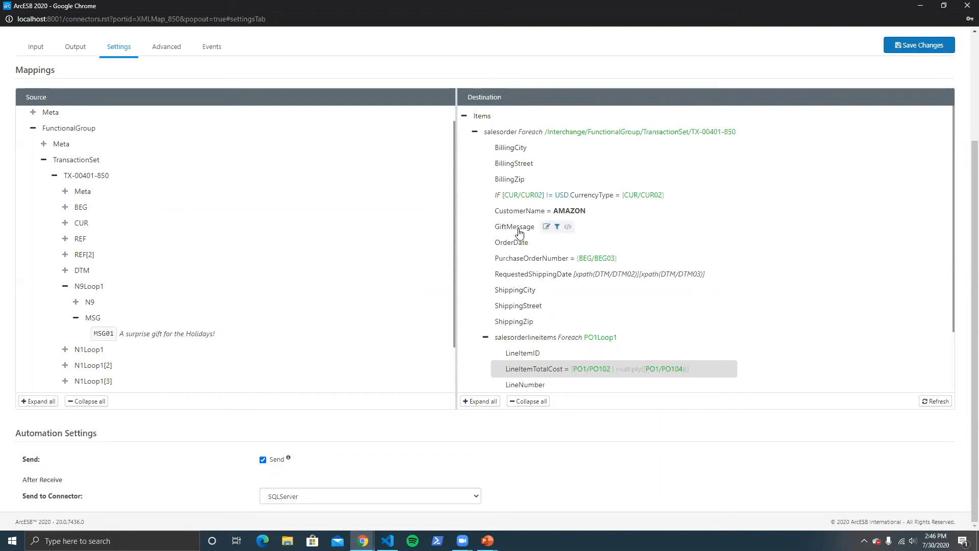
drag(104, 331, 527, 228)
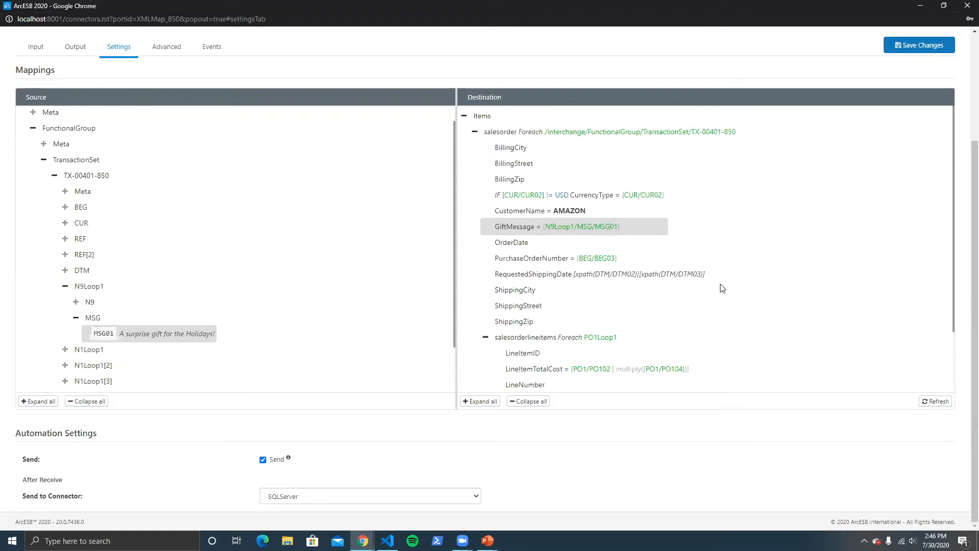
Step: Limit the GiftMessage expression to its first 100 characters with the substring(0,100) formatter piped after N9Loop1/MSG/MSG01, and save it
mouse_move(627, 229)
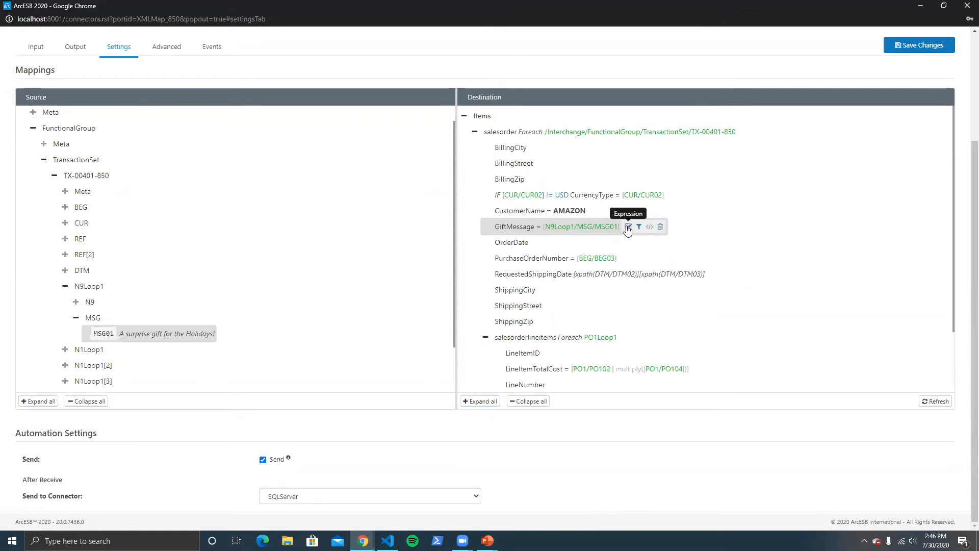
click(627, 227)
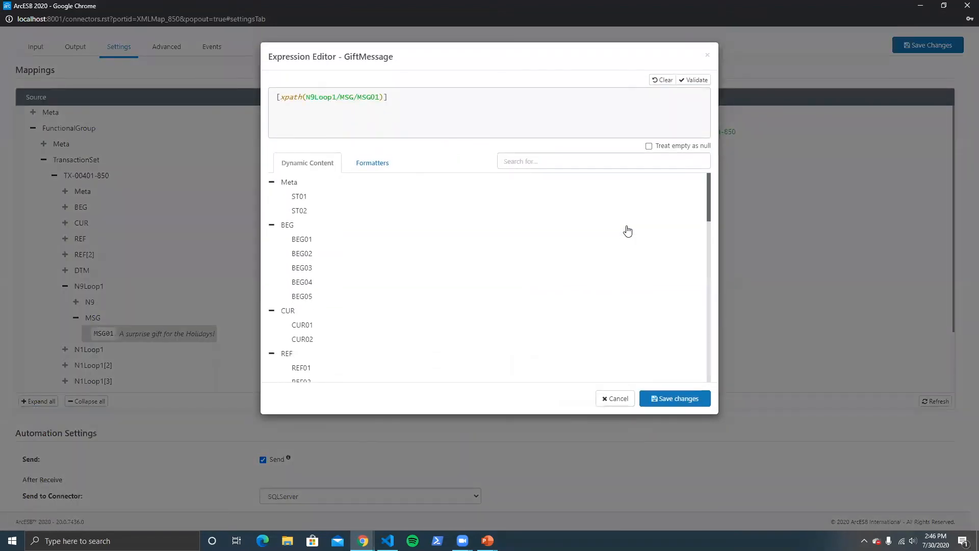
click(382, 168)
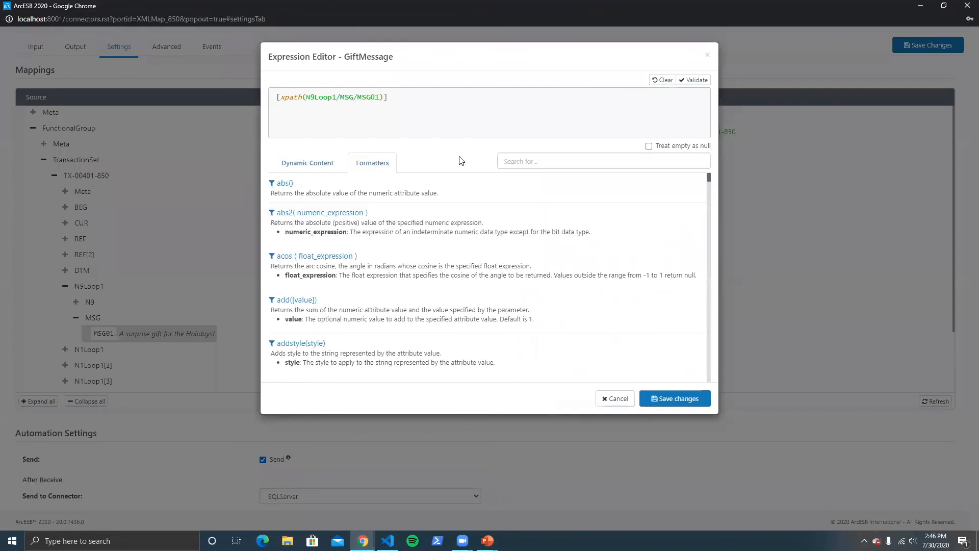
click(383, 97)
text(|)
click(527, 157)
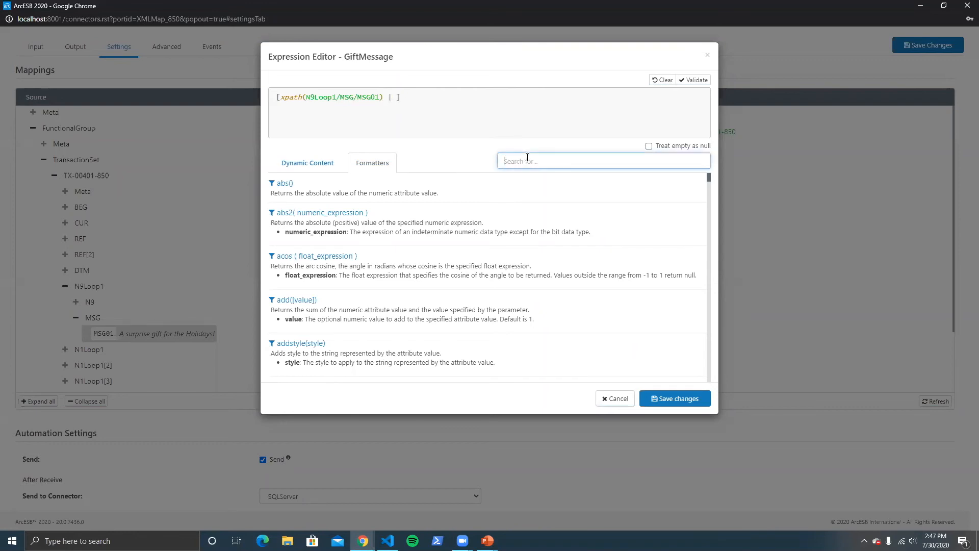
text(substring)
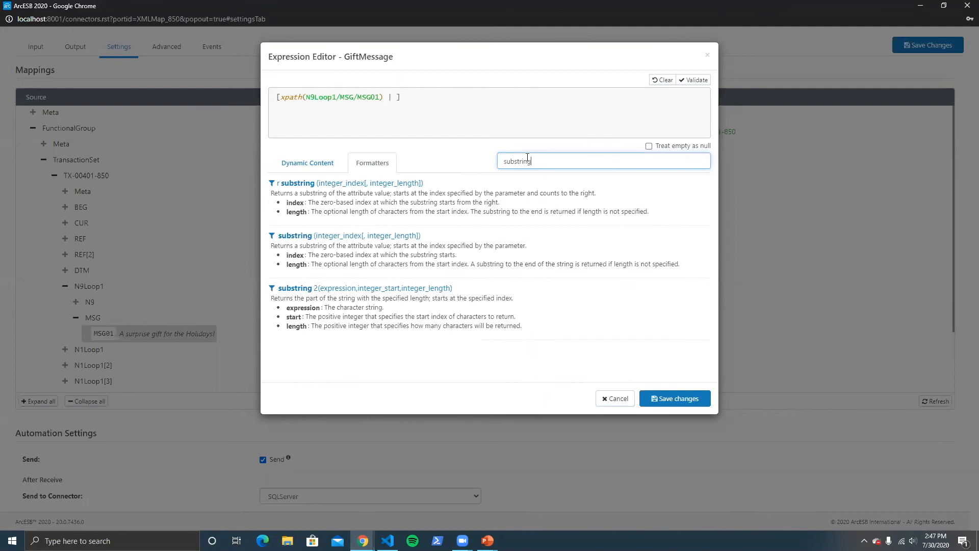
click(380, 258)
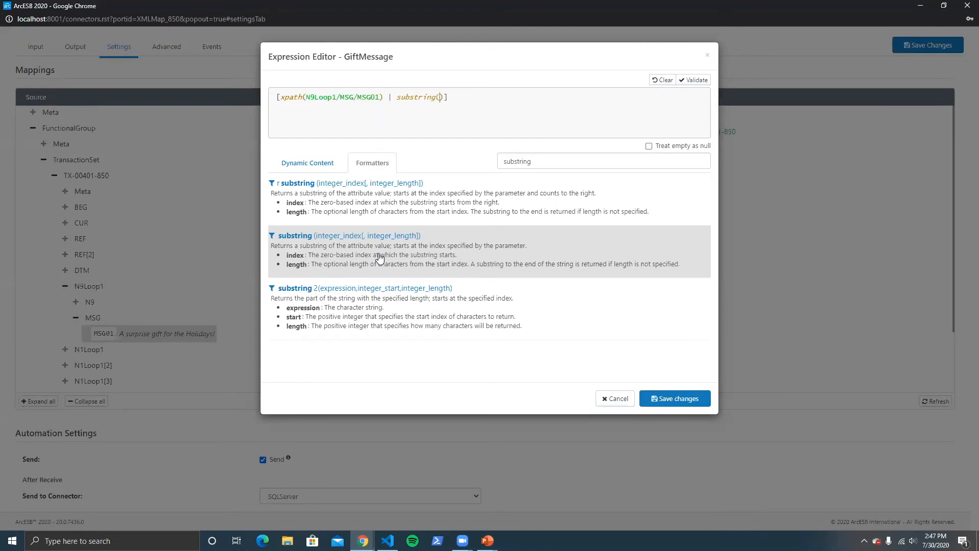
text(0,)
text(100)
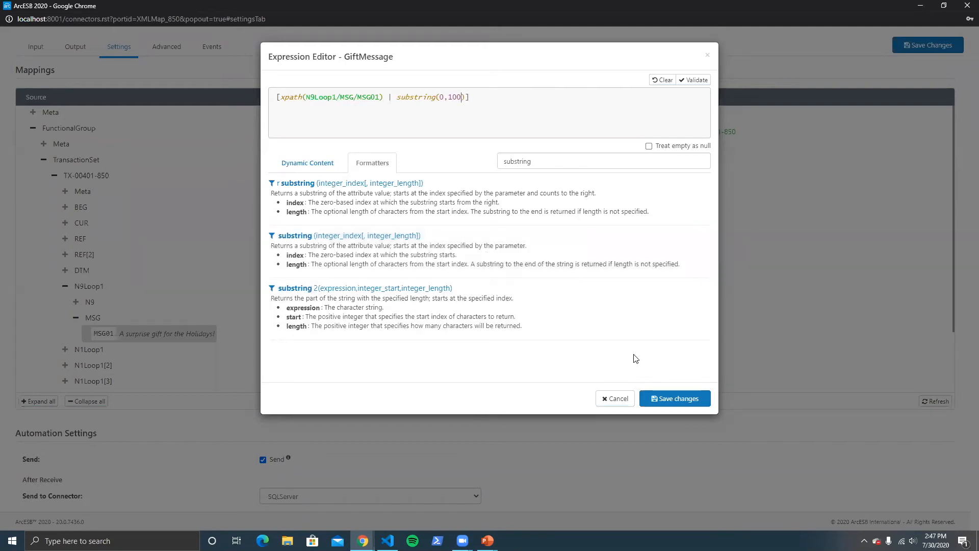
click(663, 398)
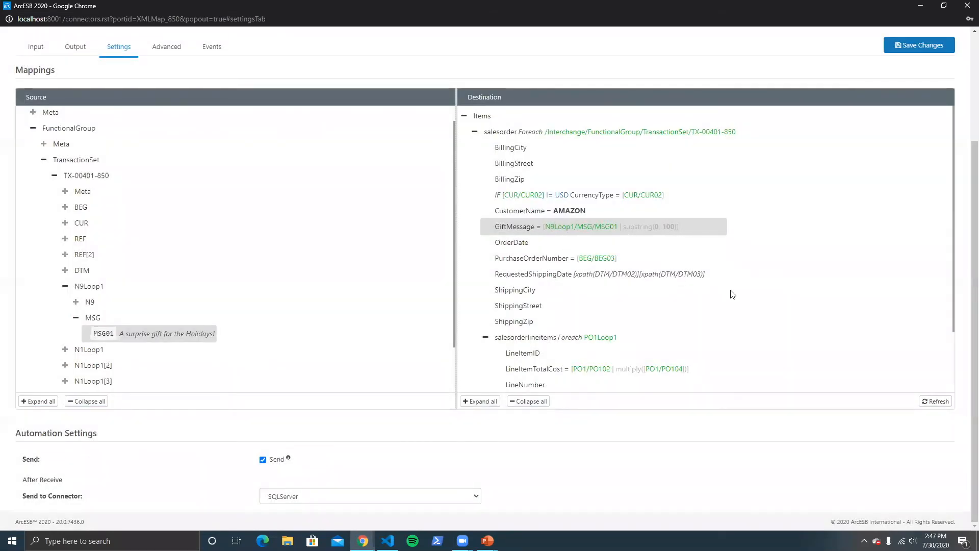
Step: Collapse the source N9Loop1, expand the BEG segment and map BEG05 to the salesorder OrderDate field
click(64, 287)
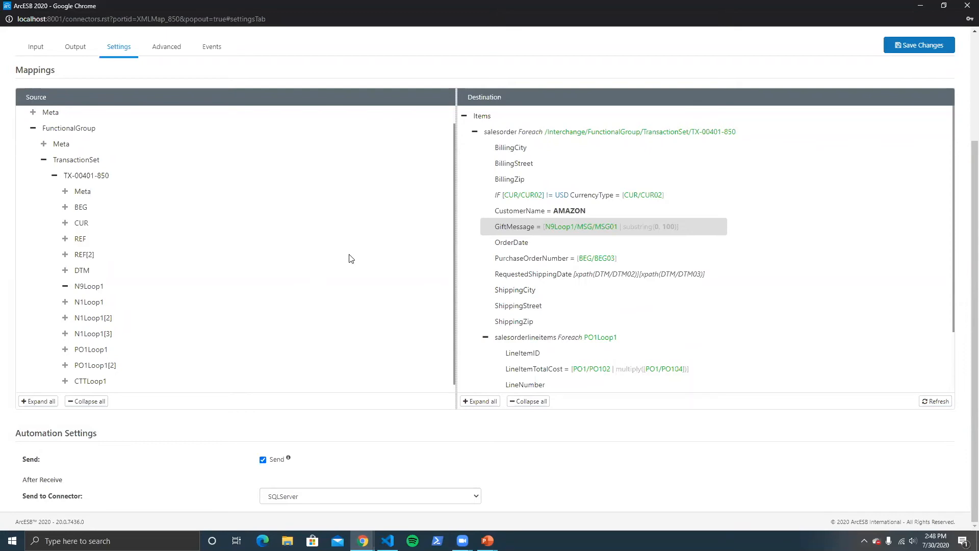
click(65, 207)
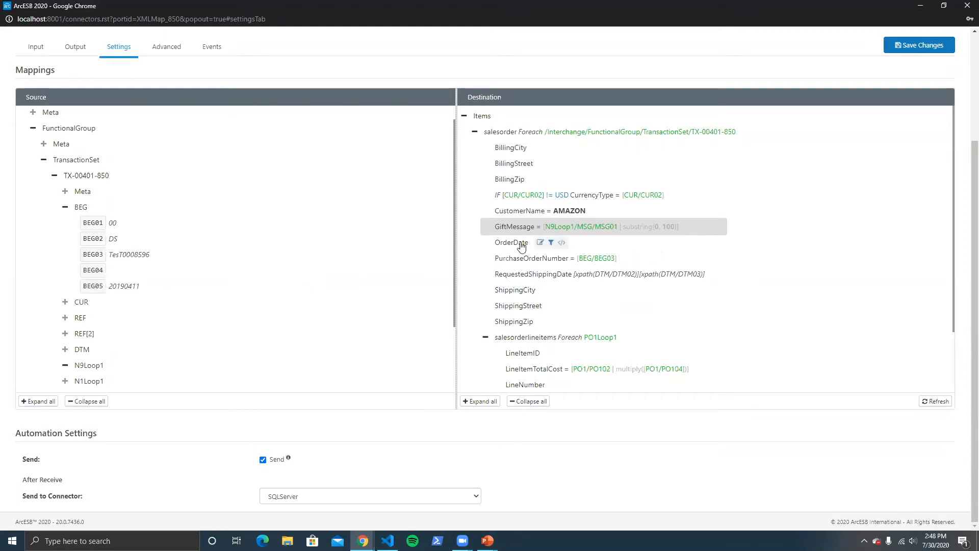
drag(102, 286, 516, 242)
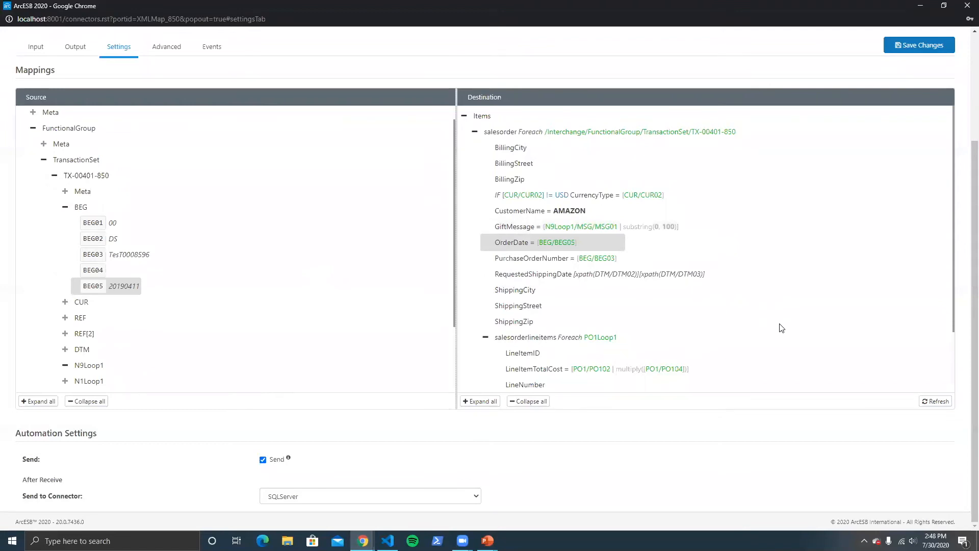
Step: Extend the OrderDate expression with the todate formatter using the output format 'dd-MM-yyyy', and save it
mouse_move(587, 244)
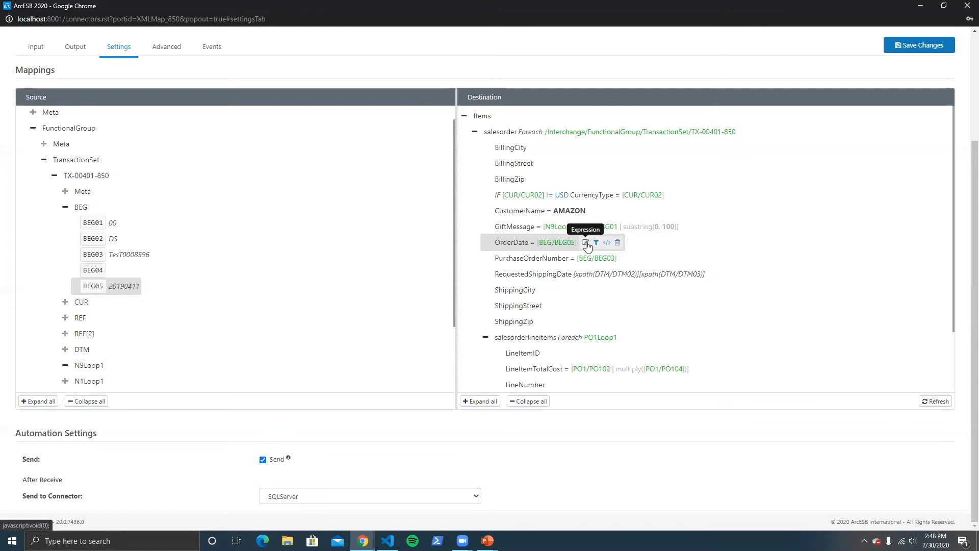
click(586, 244)
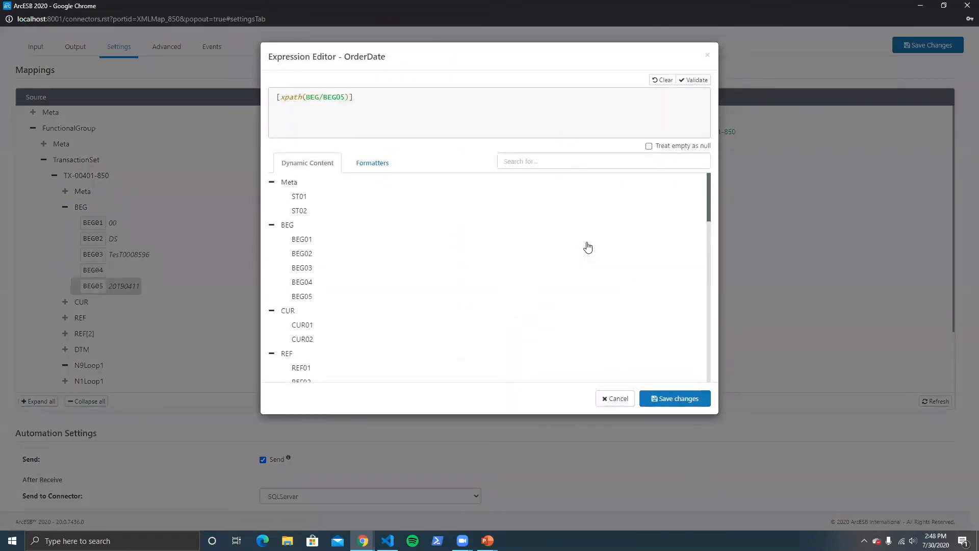
click(380, 162)
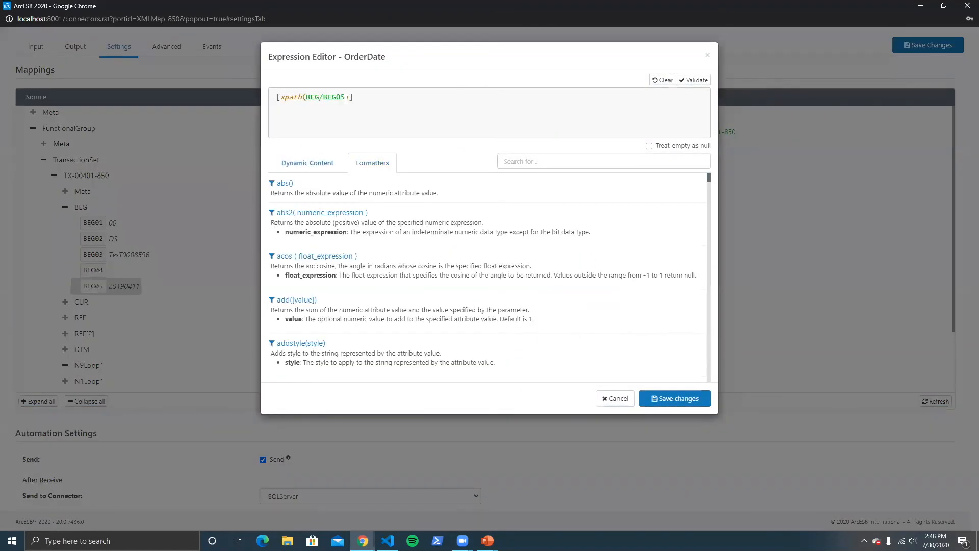
text(|)
click(505, 161)
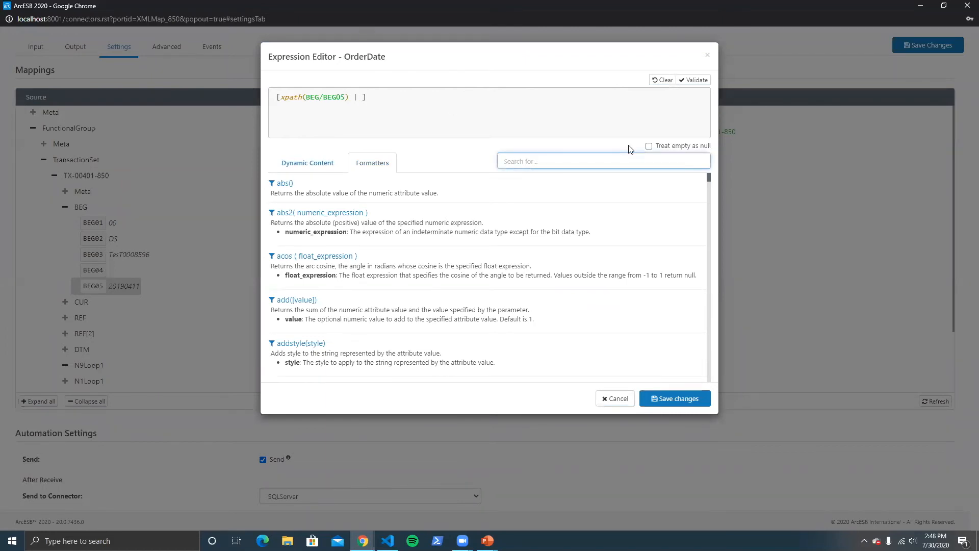
text(todate)
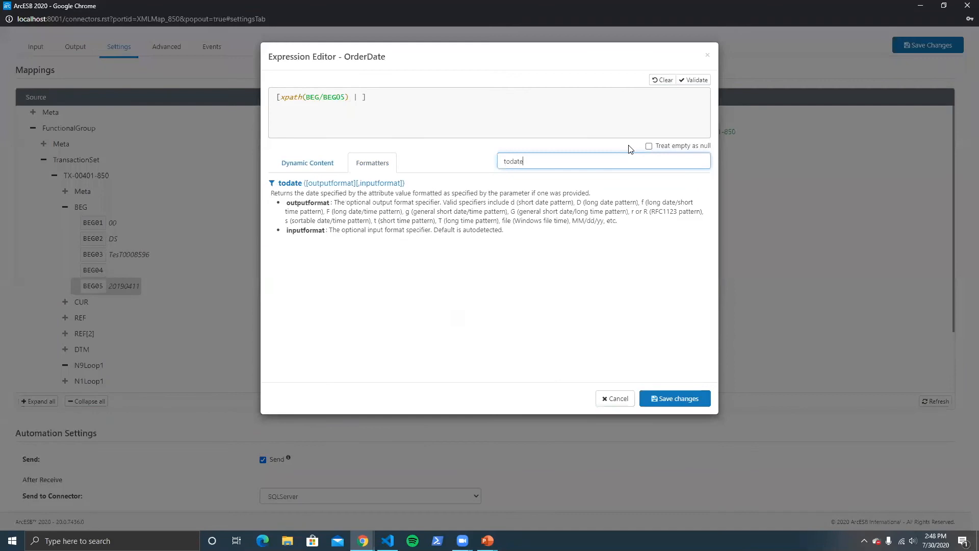
click(418, 197)
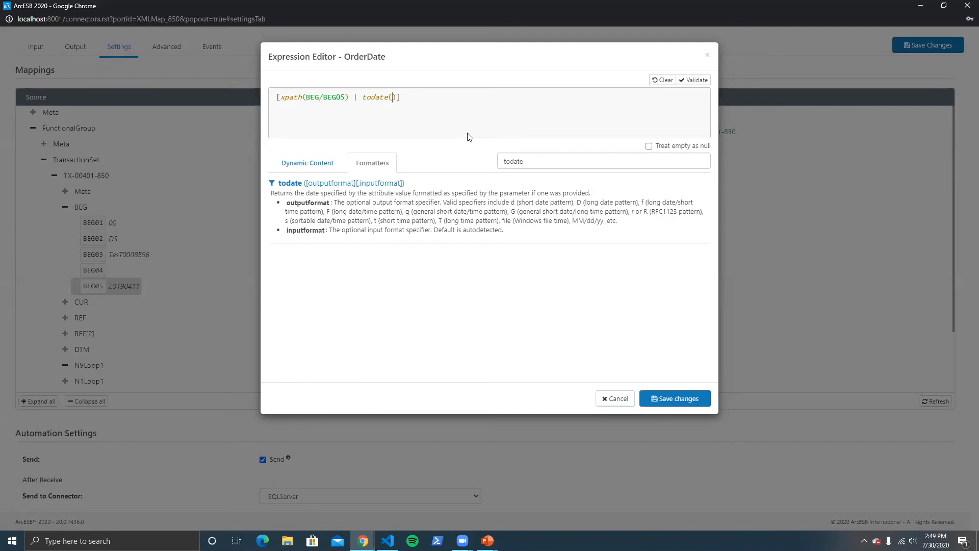
text('dd-MM-yyyy')
click(673, 400)
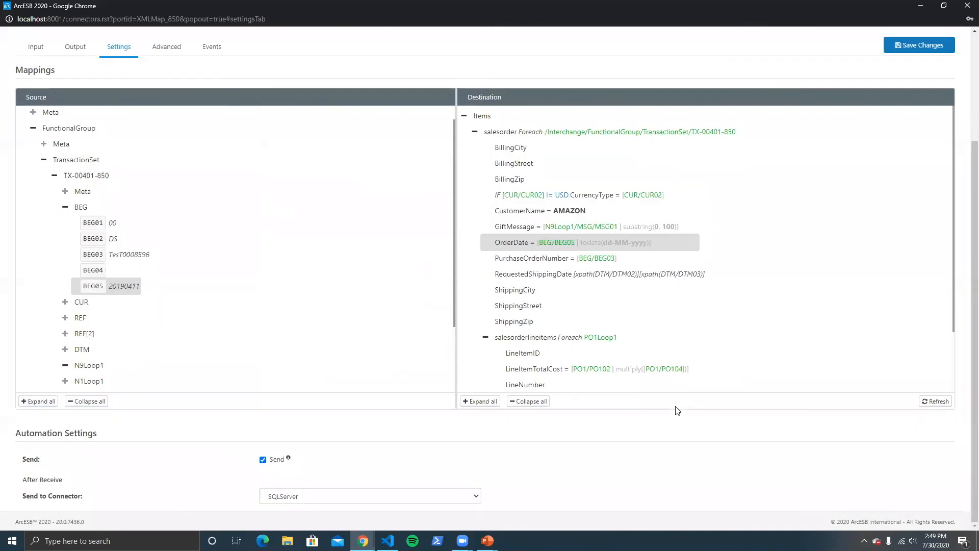
Step: Search the formatters for "now" in the OrderDate expression editor, then close the editor without saving
mouse_move(634, 246)
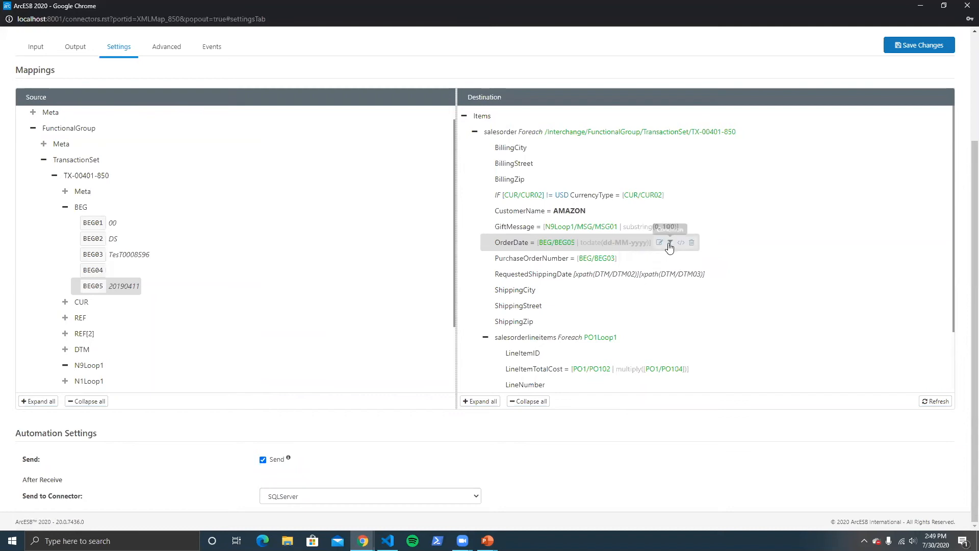
click(659, 244)
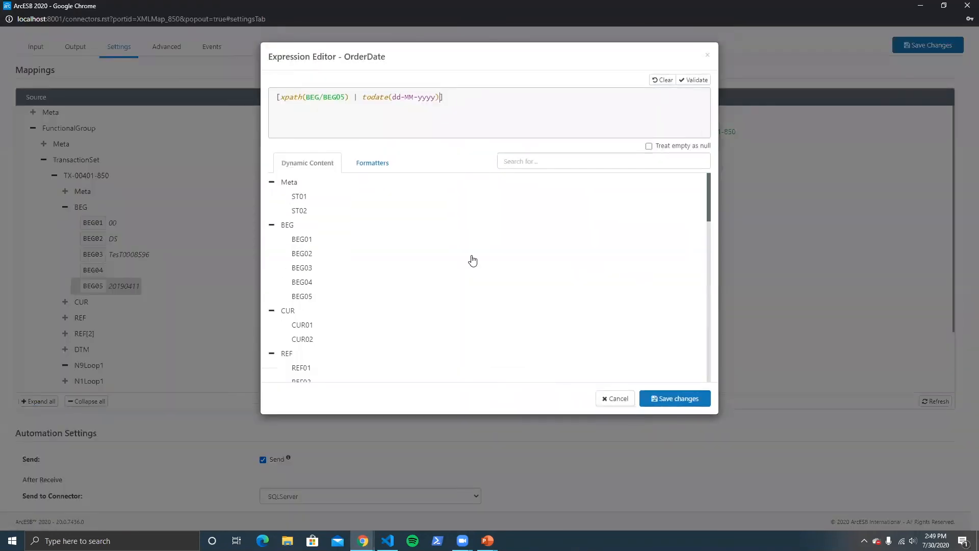
click(381, 162)
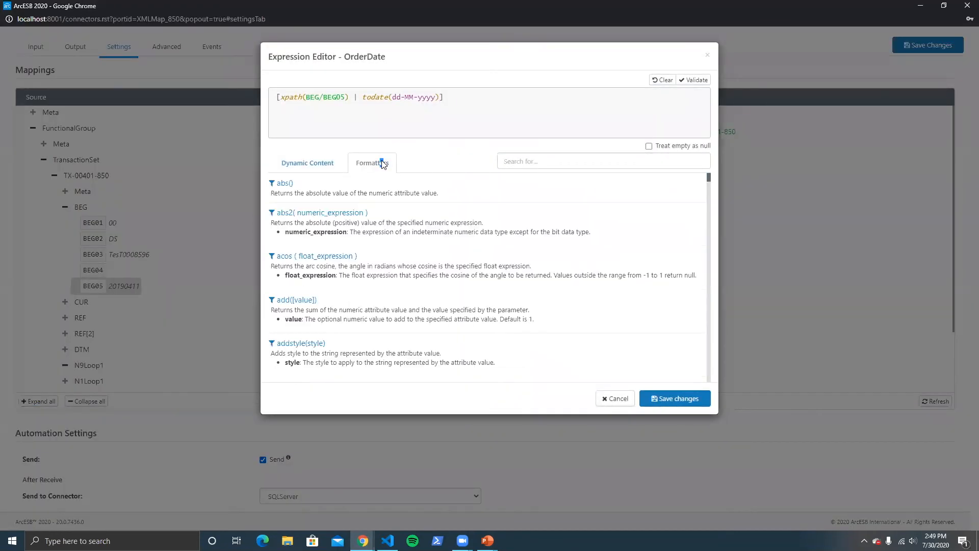
click(460, 167)
click(522, 157)
text(now)
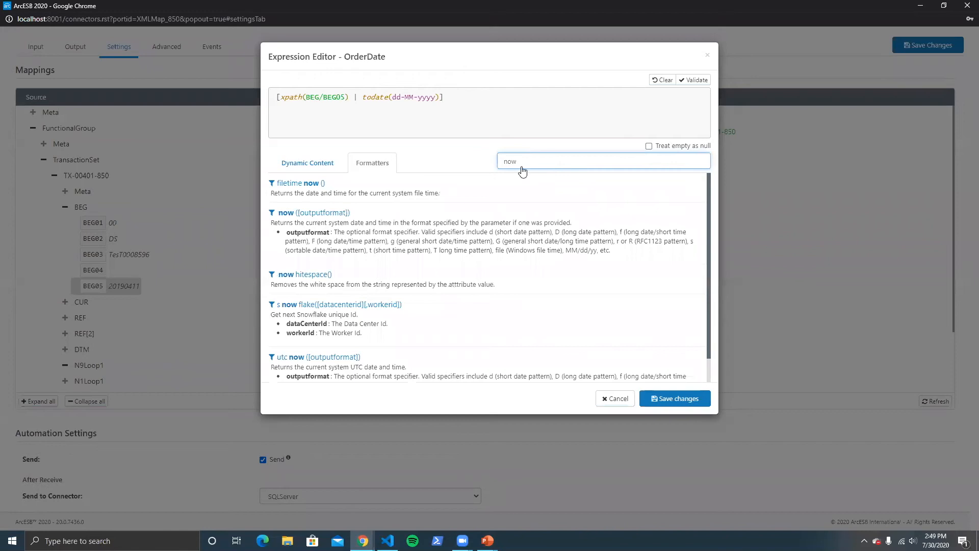
click(616, 403)
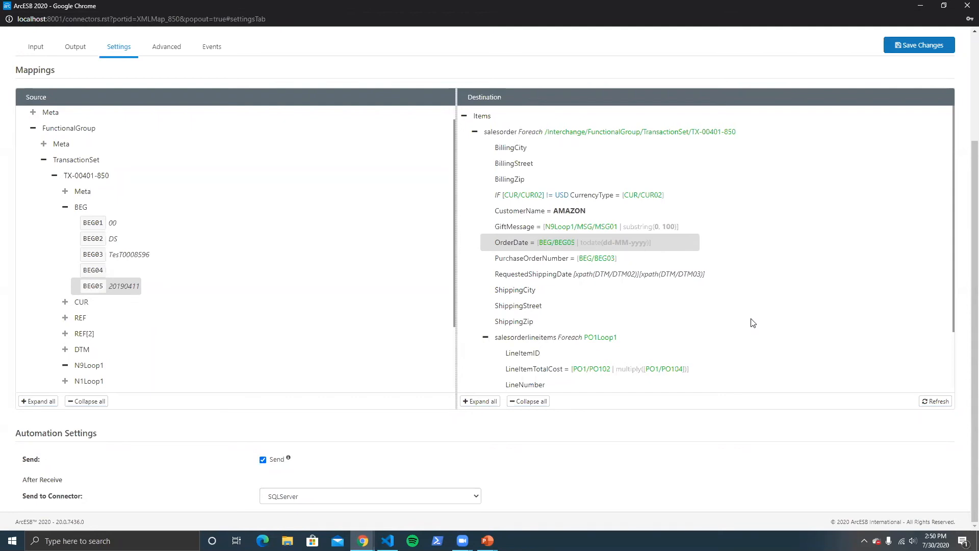
Step: Collapse the source BEG segment and expand N1 in N1Loop1 plus N1, N2 and N3 in N1Loop1[2]
mouse_move(726, 227)
click(65, 207)
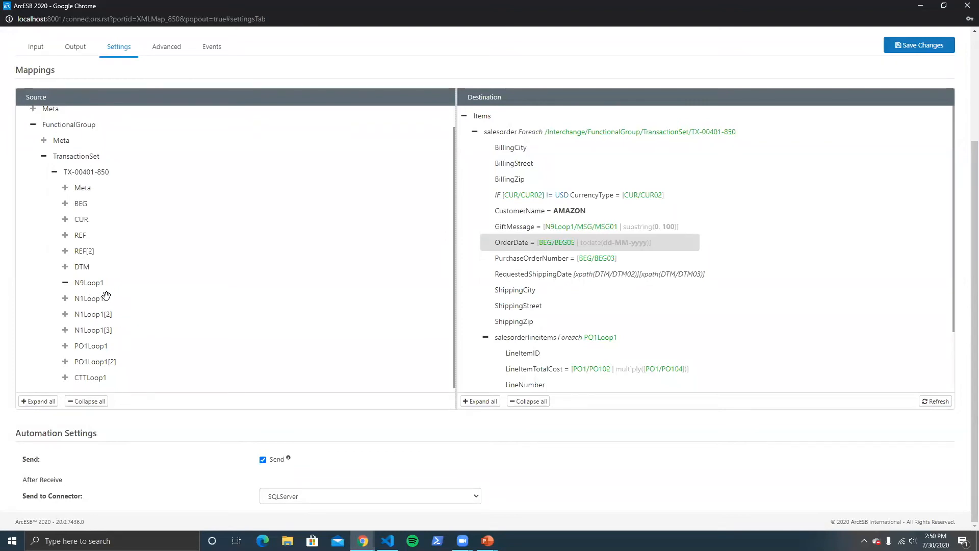
click(62, 299)
click(77, 298)
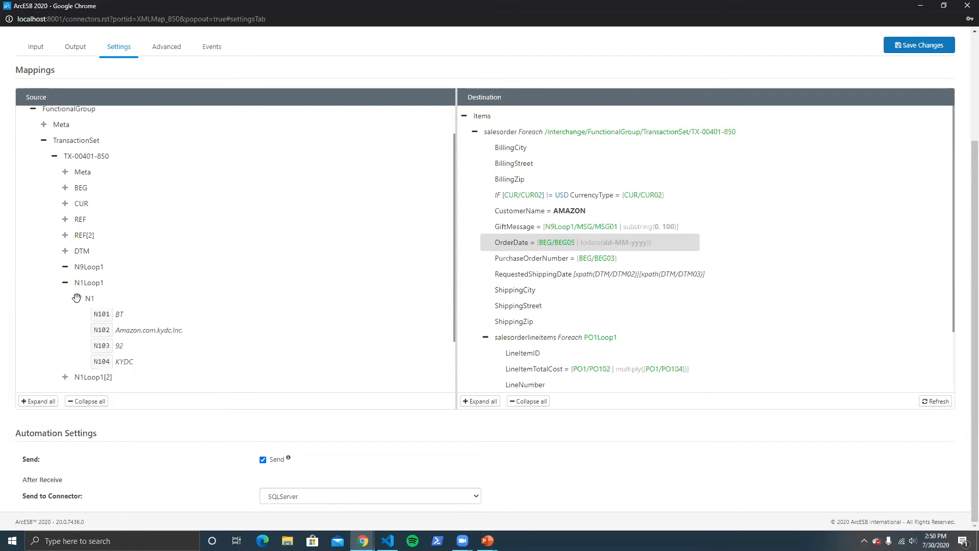
scroll(74, 306, down, 1)
click(64, 314)
click(75, 332)
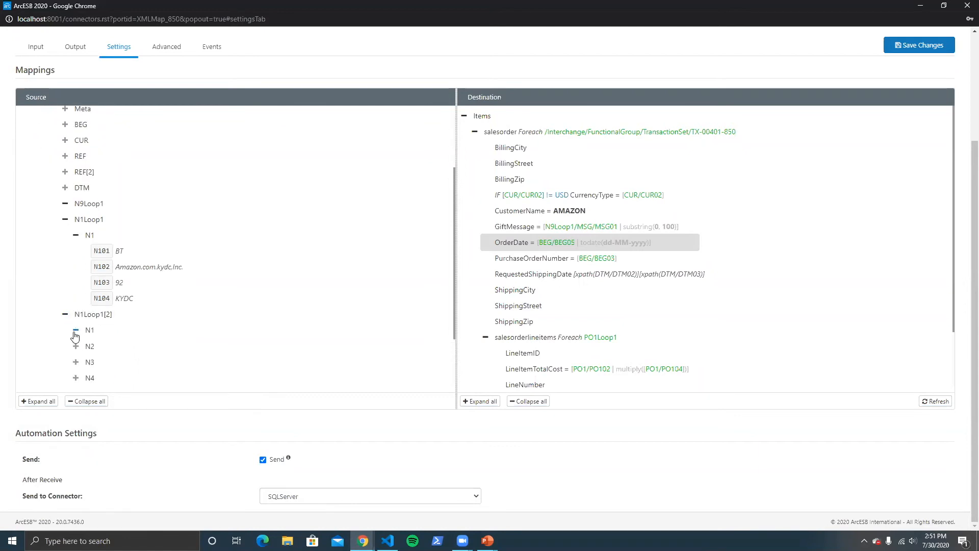
scroll(75, 334, down, 2)
click(75, 291)
click(75, 275)
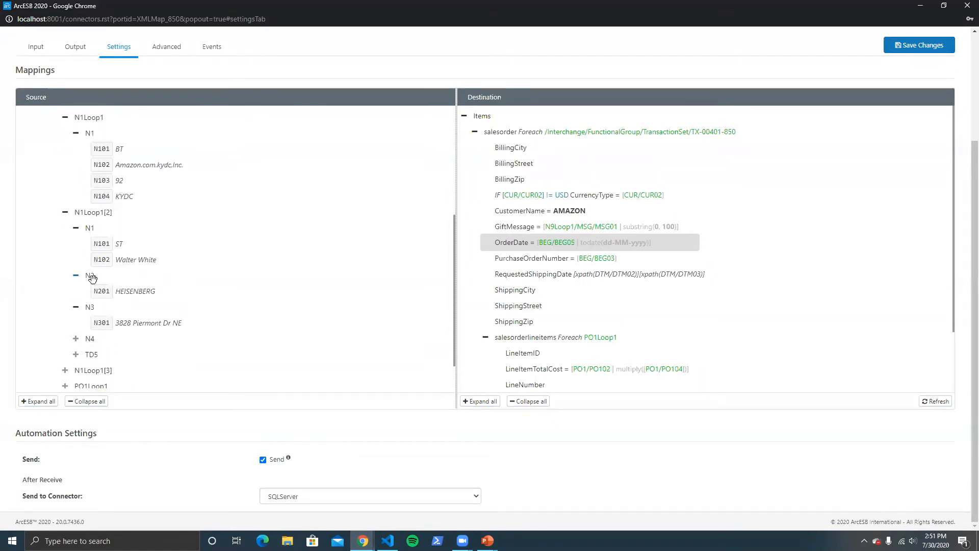
scroll(90, 305, down, 1)
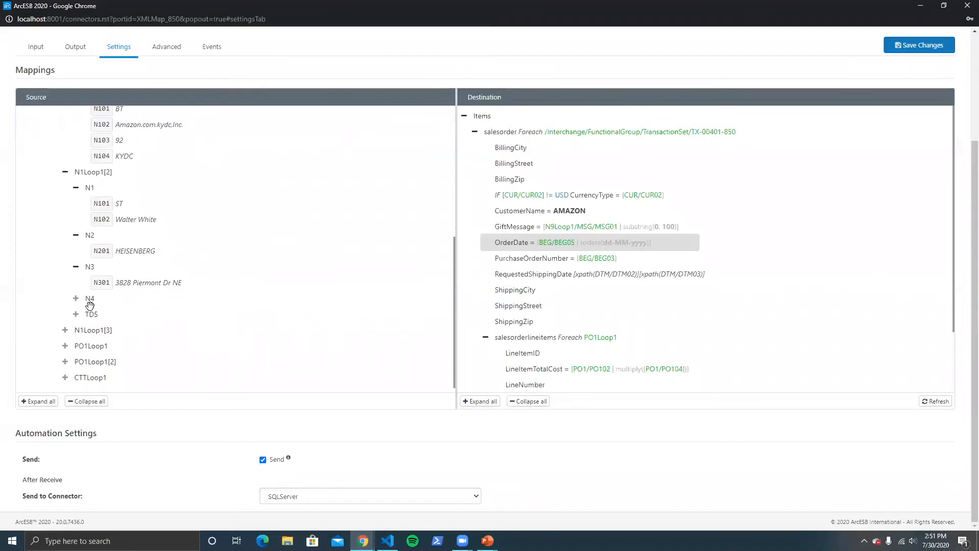
Step: Compare the N101 qualifiers of N1Loop1 and N1Loop1[2], and map N301 from N1Loop1[2]/N3 to ShippingStreet
scroll(273, 304, up, 2)
scroll(297, 304, up, 3)
scroll(297, 304, down, 3)
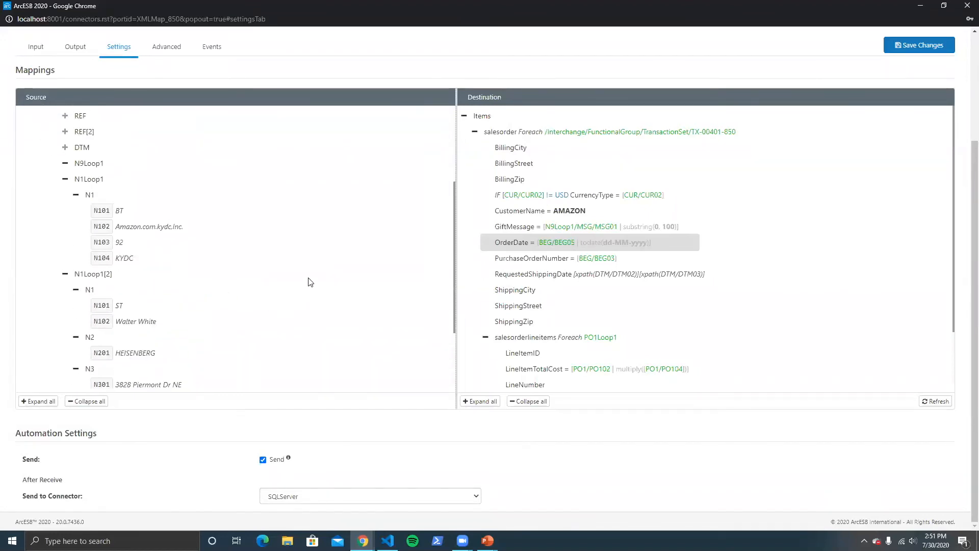
scroll(316, 275, up, 1)
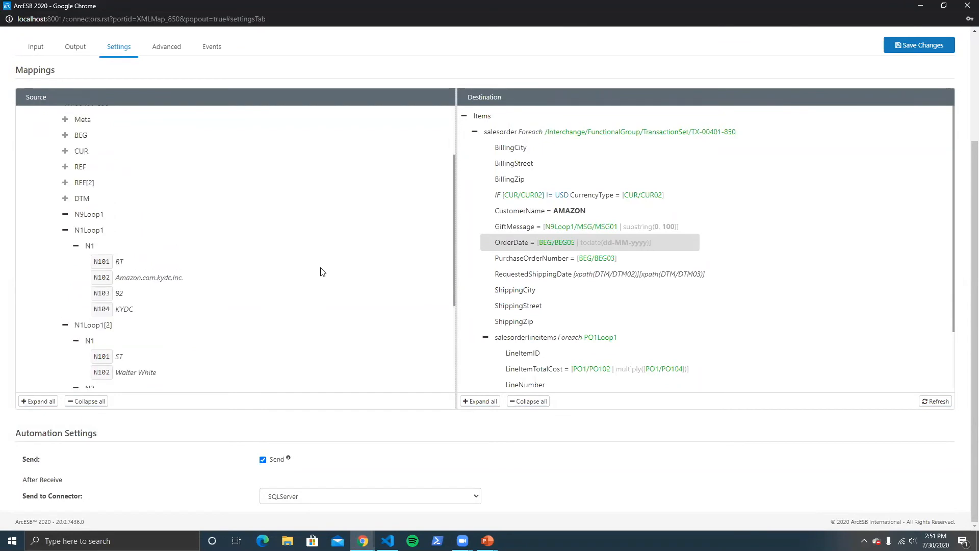
mouse_move(531, 307)
scroll(270, 305, down, 1)
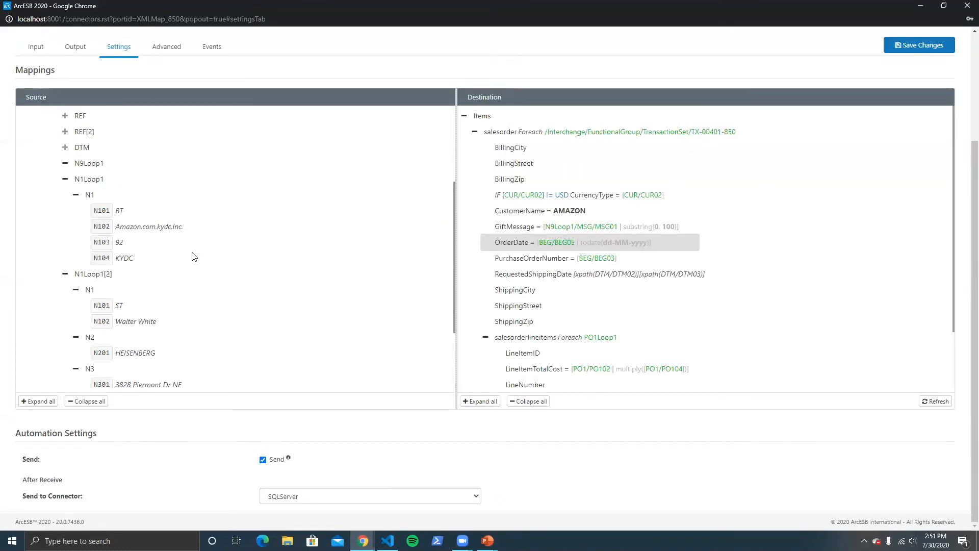
scroll(196, 256, down, 1)
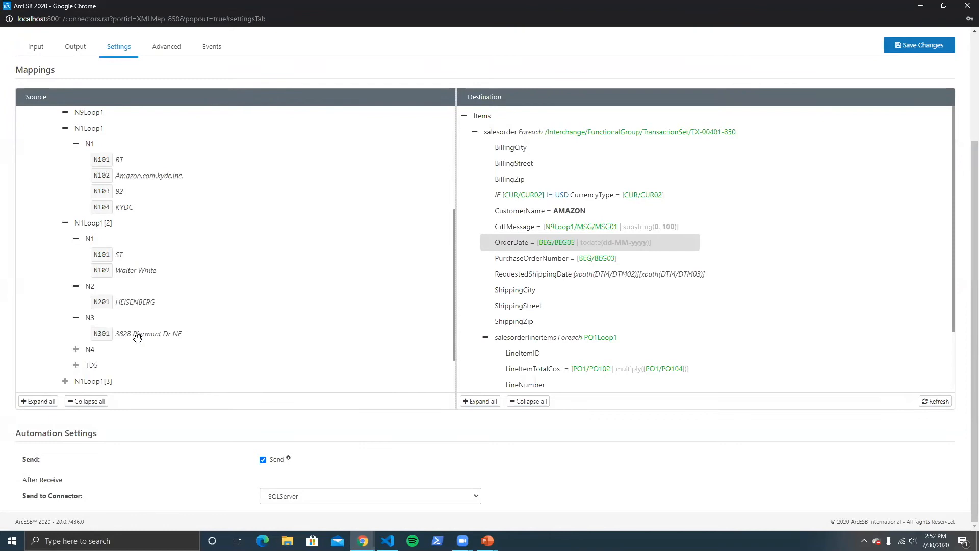
drag(147, 333, 516, 307)
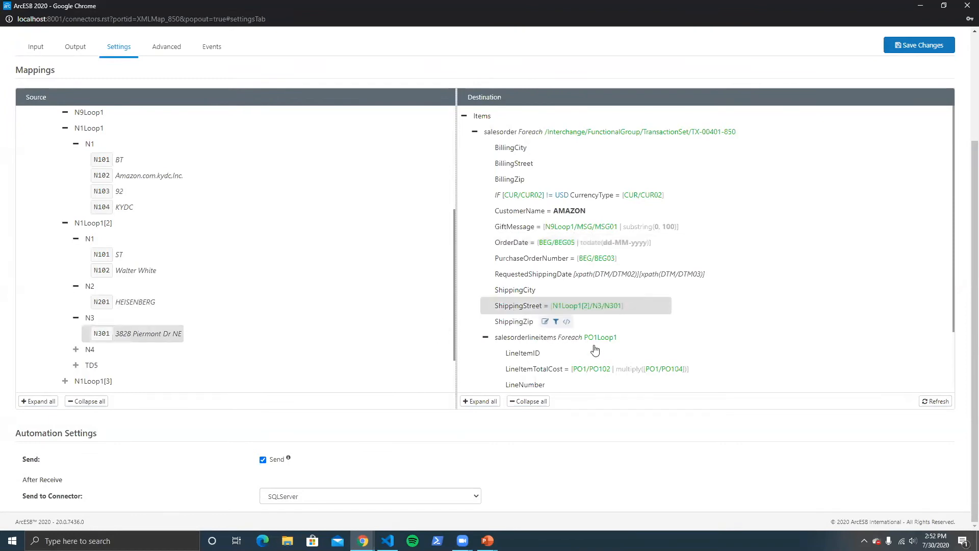
Step: Replace the fixed N1Loop1 index in the ShippingStreet expression with the condition N1/N101='ST', and save the expression
mouse_move(632, 309)
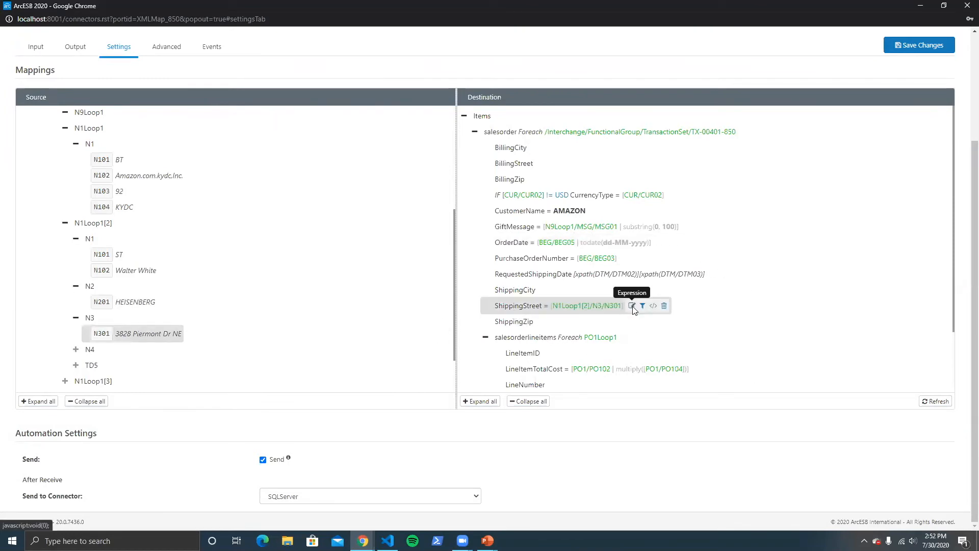
click(632, 306)
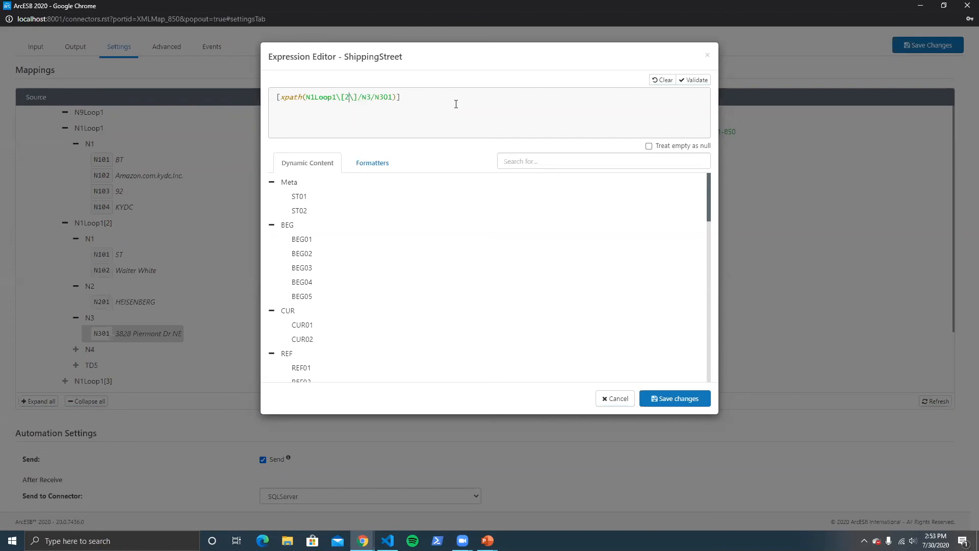
key(BackSpace)
text(N1/)
text(N101)
text(\)
text(')
text(ST)
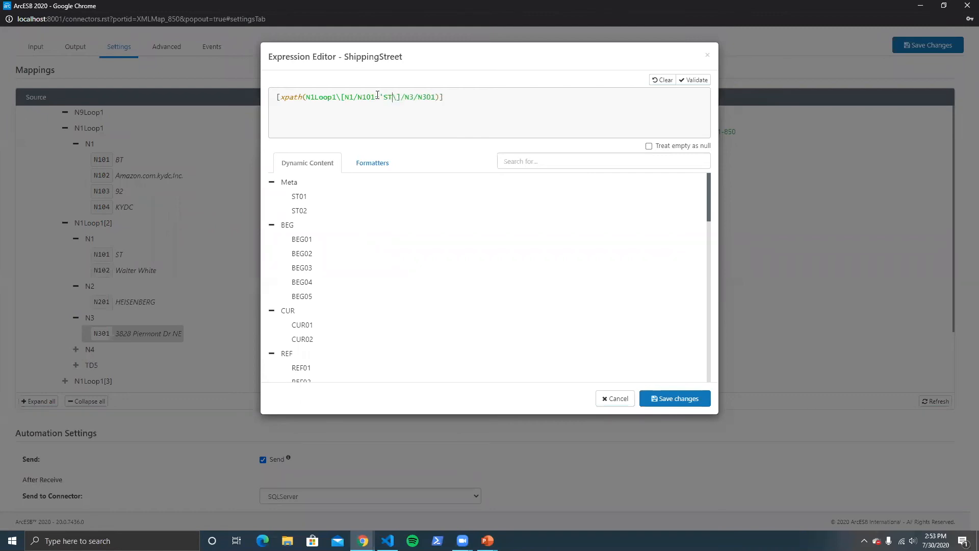
text(')
click(377, 96)
text(=)
drag(378, 98, 362, 98)
drag(442, 98, 424, 98)
click(673, 399)
Step: Save the XMLMap_850 mapping changes and close the connector's pop-out window to return to the flow
mouse_move(729, 278)
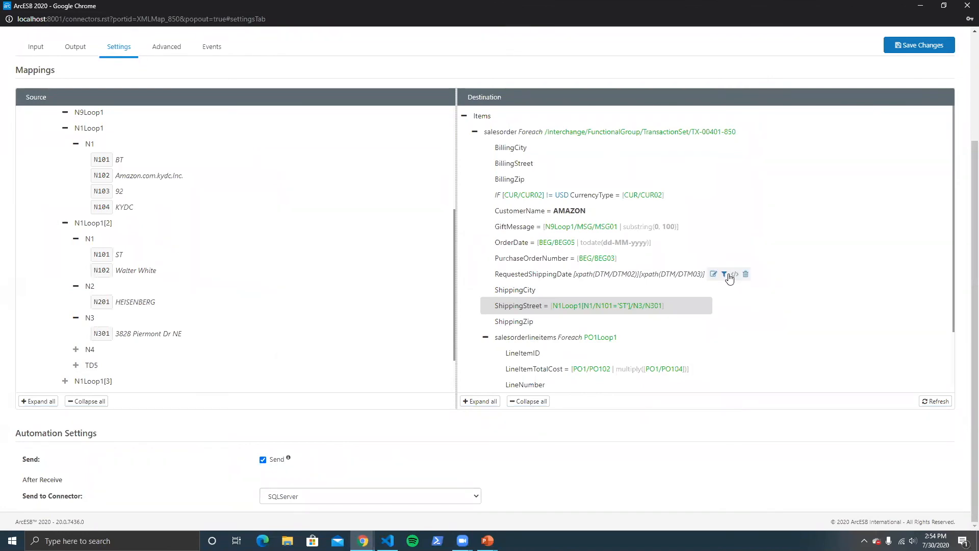
scroll(729, 278, up, 2)
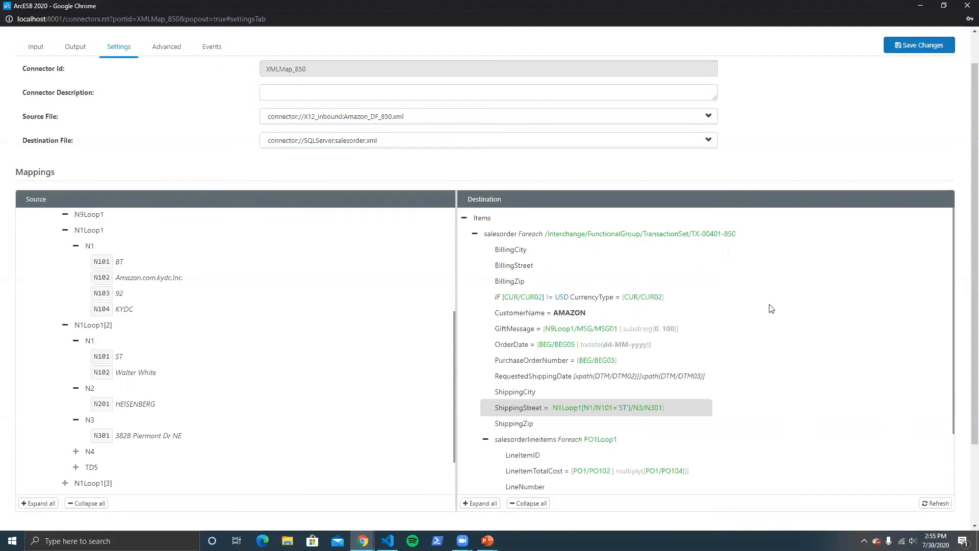
click(922, 46)
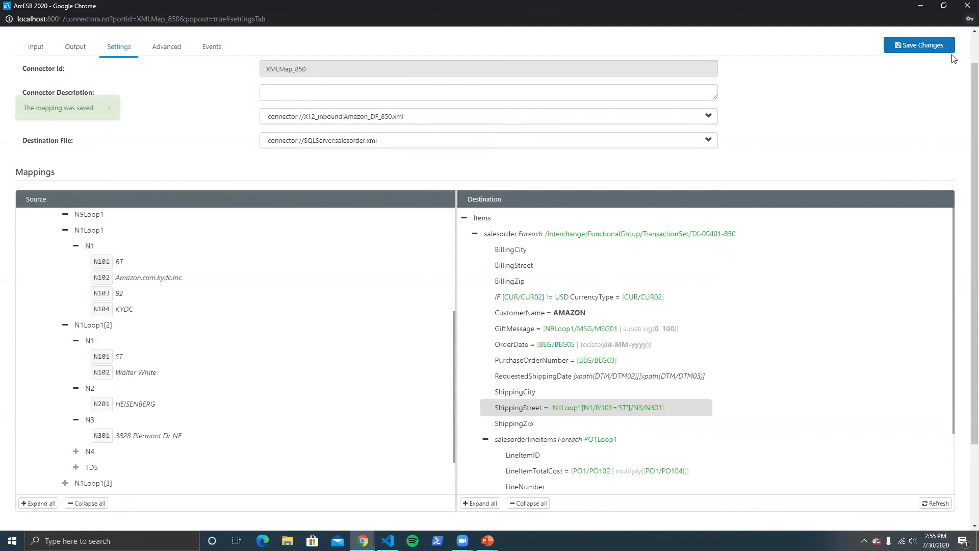
click(967, 6)
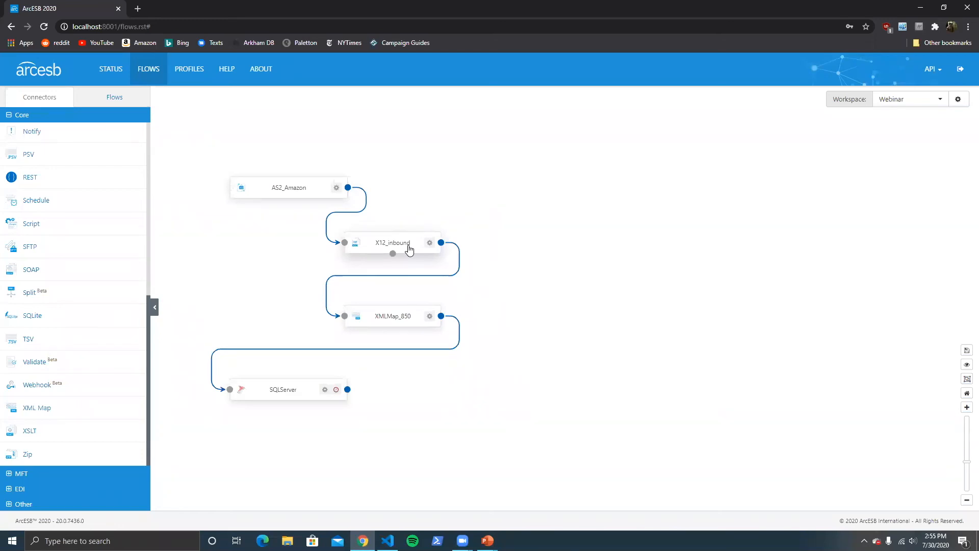
Step: List the EDI connectors, and open XMLMap_850 with its destination salesorderlineitems and source TransactionSet nodes expanded
click(82, 489)
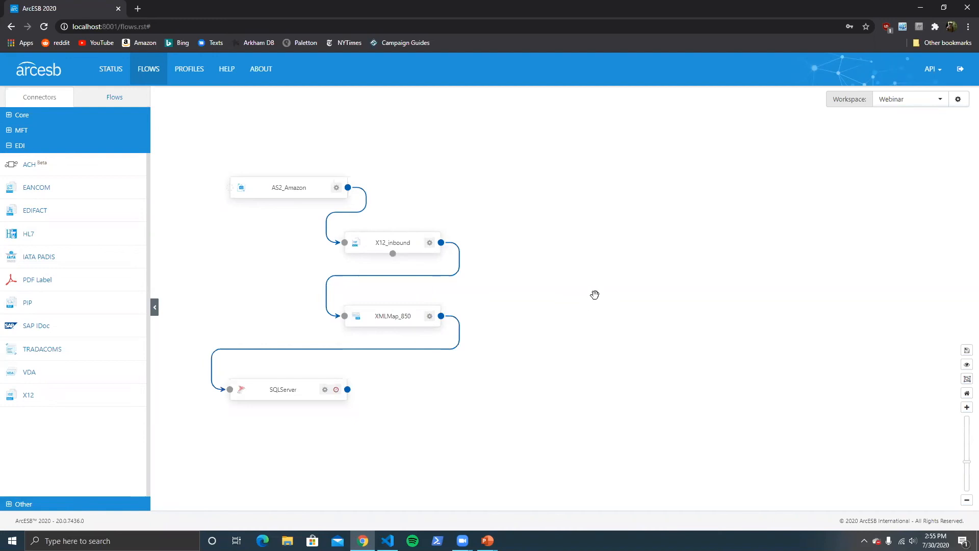
click(396, 316)
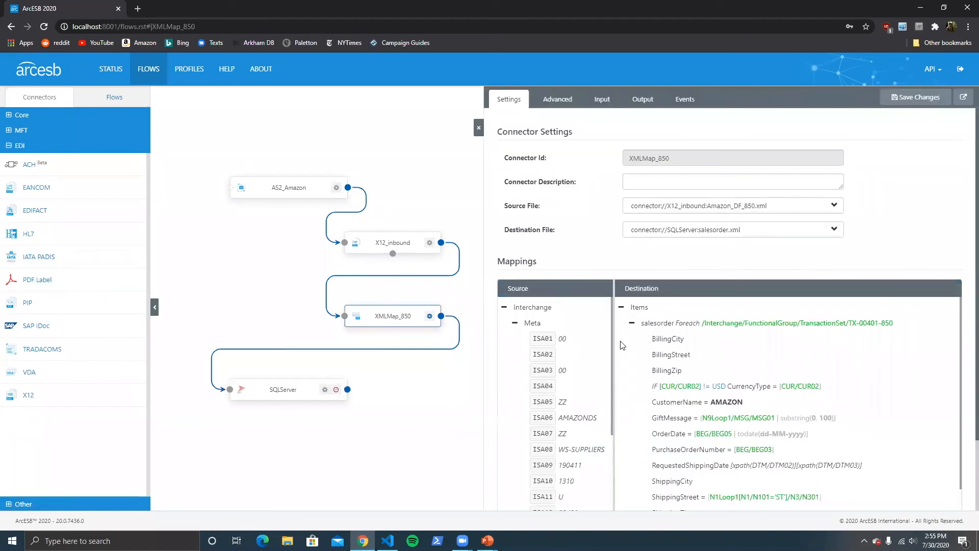
drag(613, 345, 667, 345)
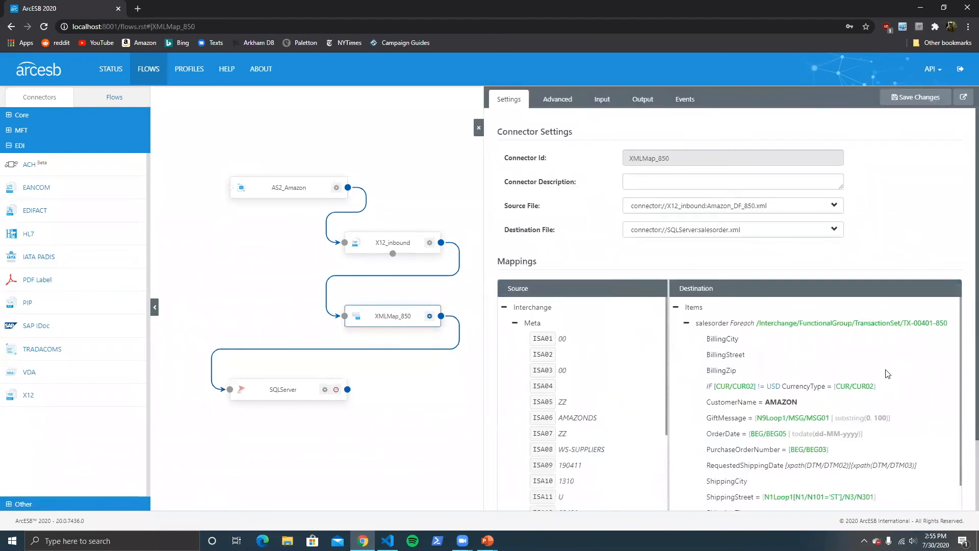
scroll(739, 461, down, 1)
scroll(637, 427, down, 4)
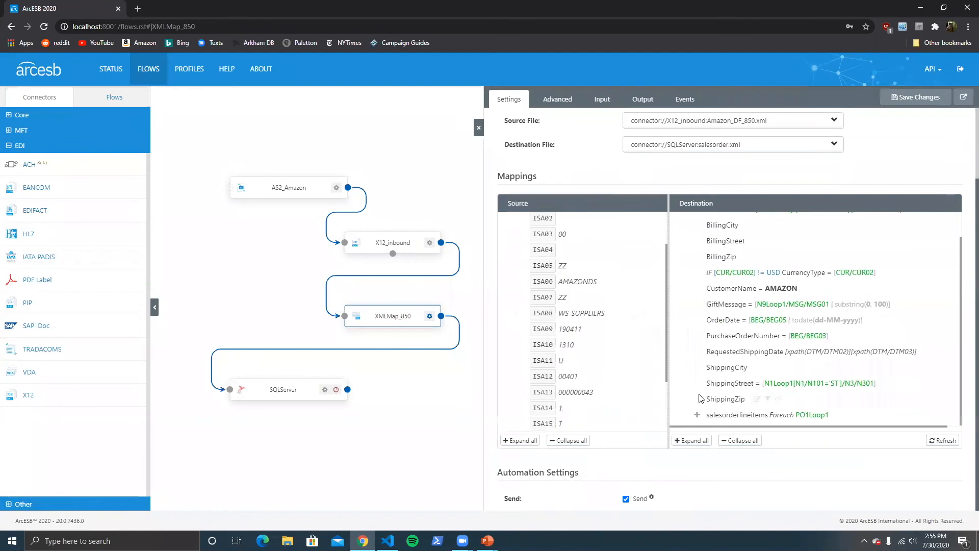
click(696, 415)
scroll(723, 348, down, 3)
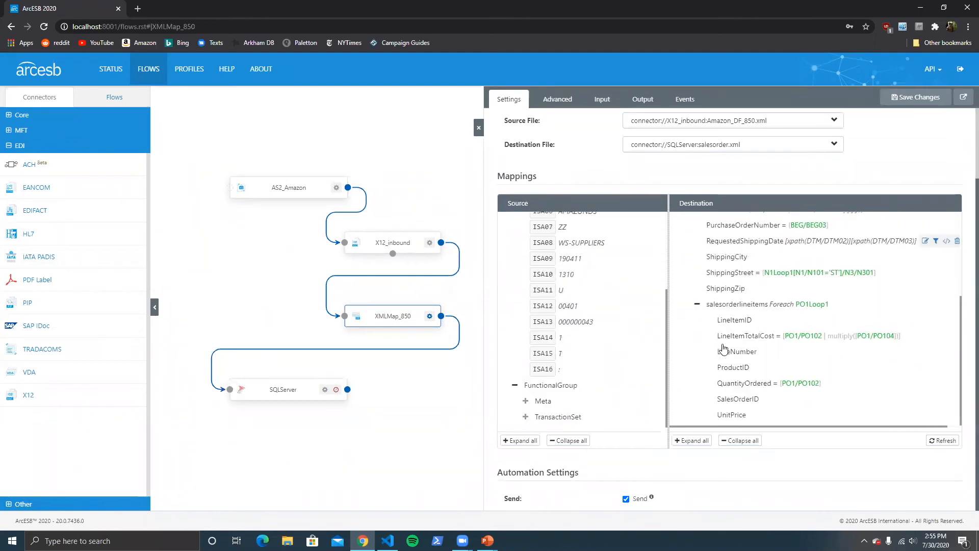
scroll(607, 339, up, 4)
click(516, 238)
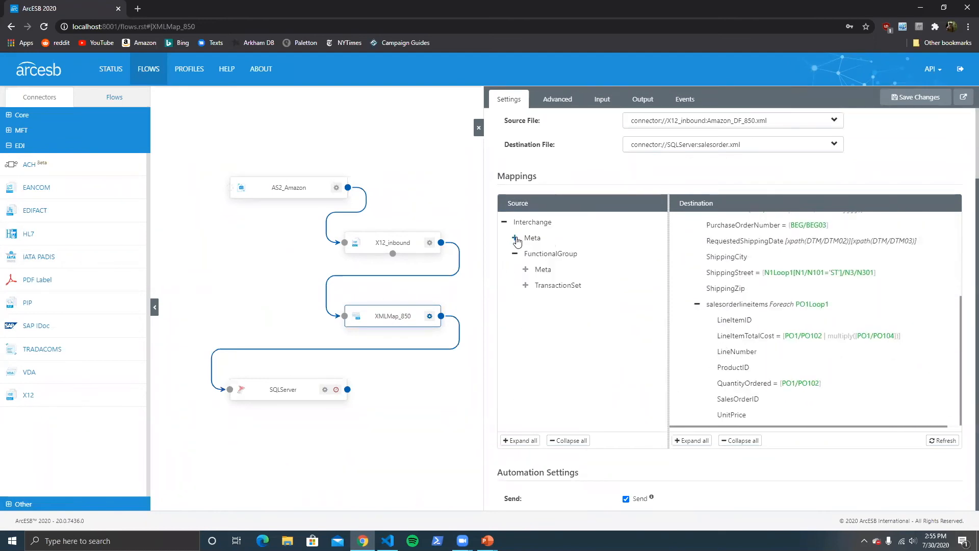
click(525, 285)
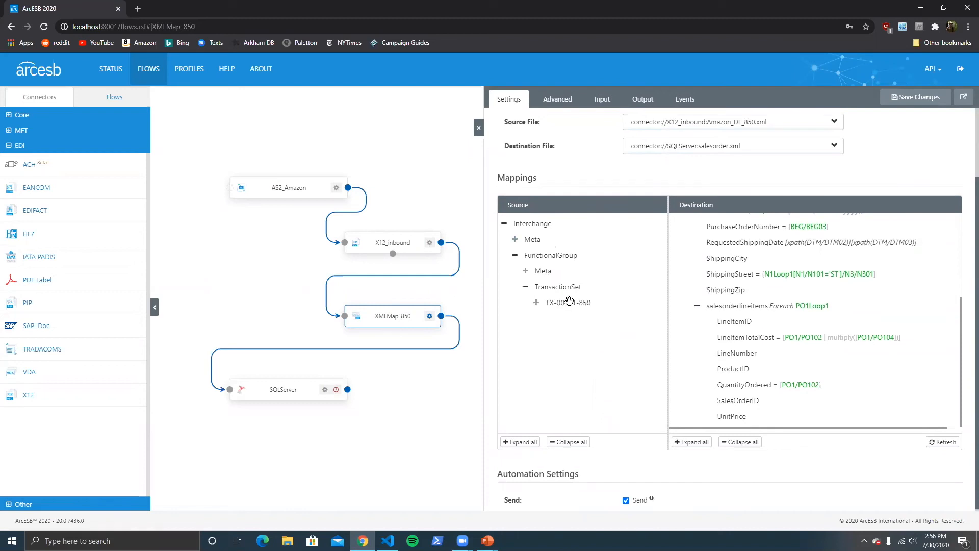
Step: Review XMLMap_850's destination mappings for salesorder and salesorderlineitems, including their conditions and formatters, and close the connector settings
scroll(683, 214, up, 2)
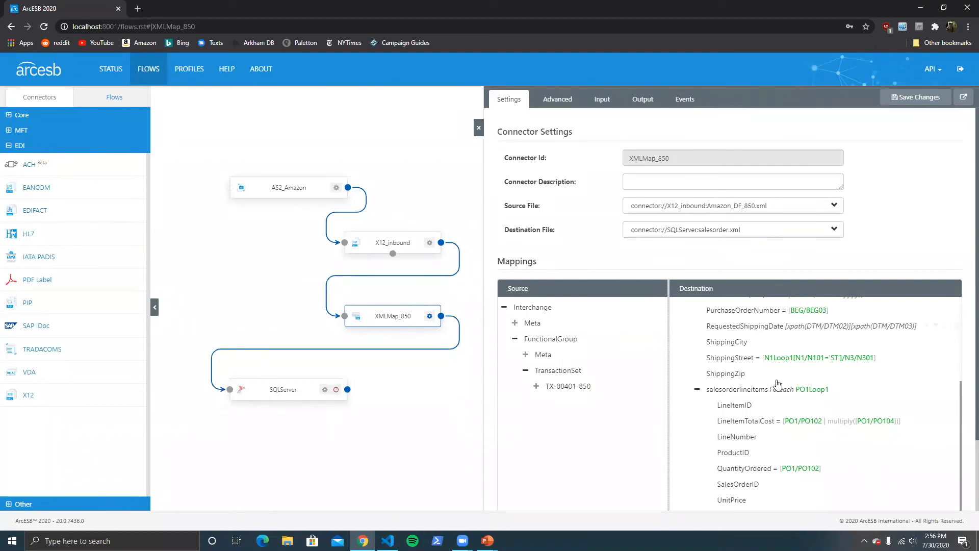
scroll(783, 444, up, 3)
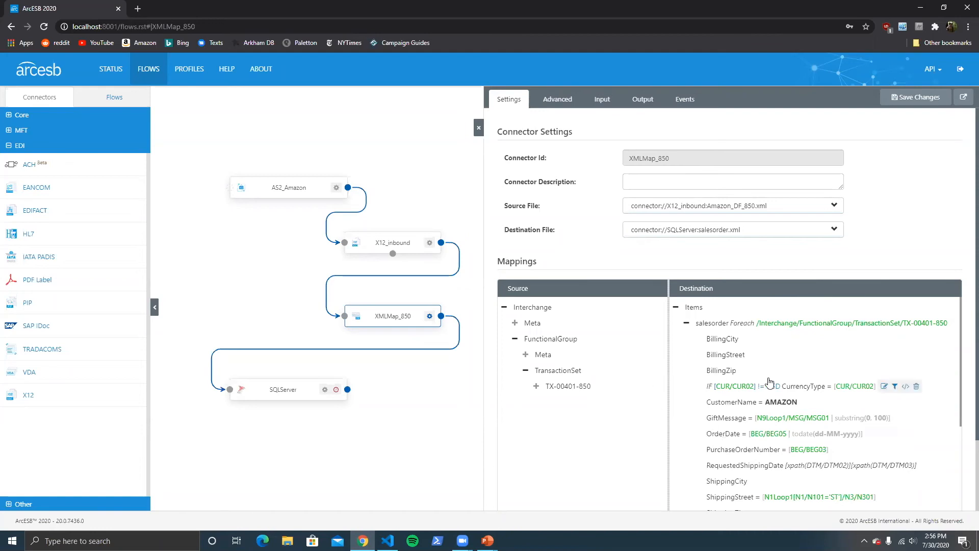
scroll(893, 393, down, 2)
scroll(893, 396, up, 1)
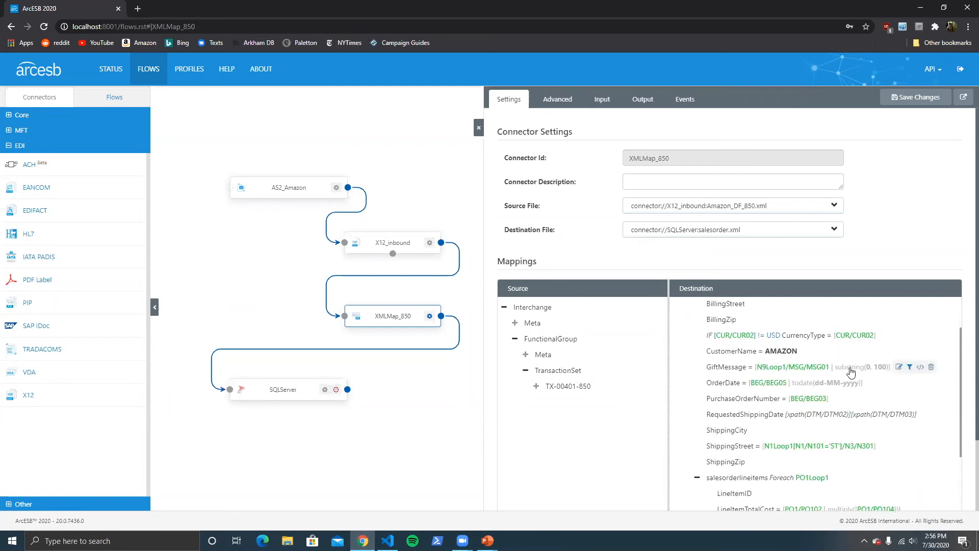
scroll(874, 377, down, 2)
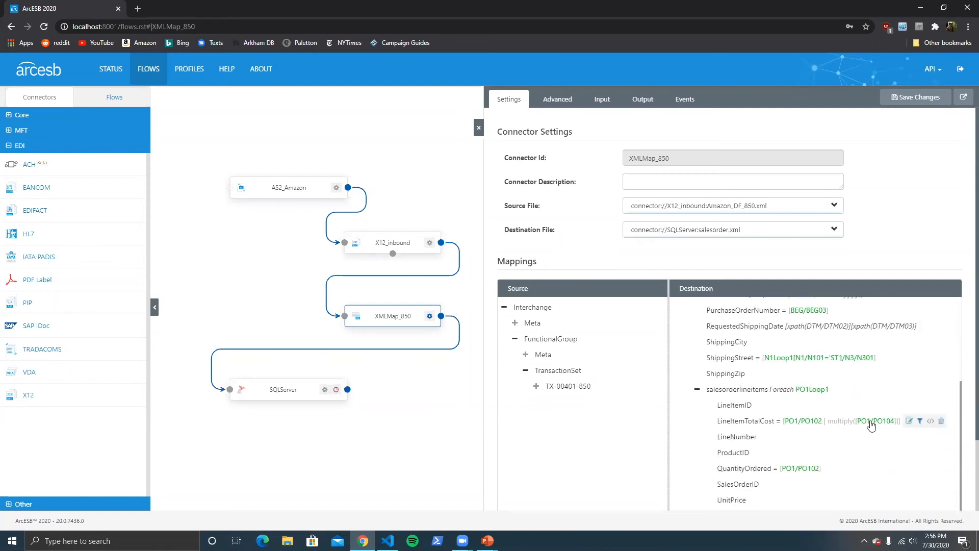
scroll(892, 439, up, 3)
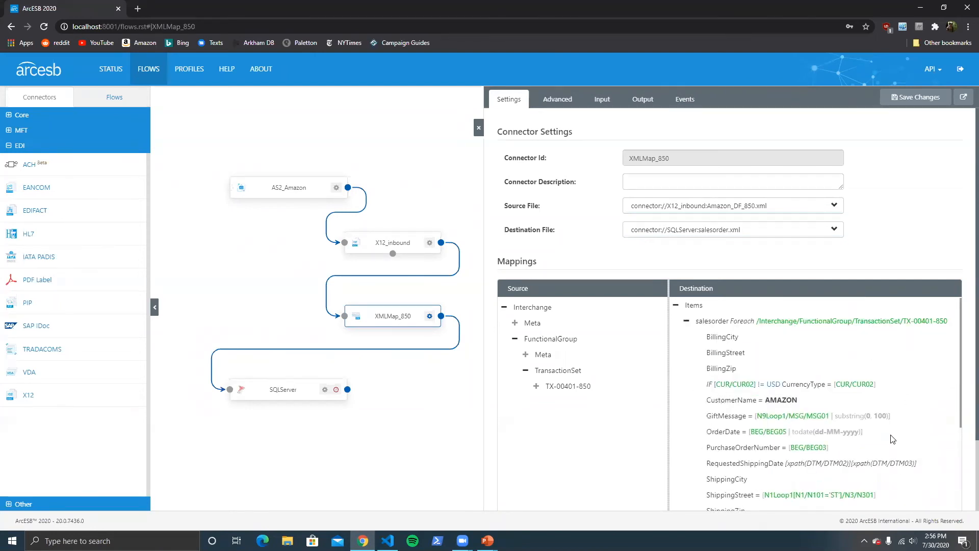
scroll(925, 372, down, 1)
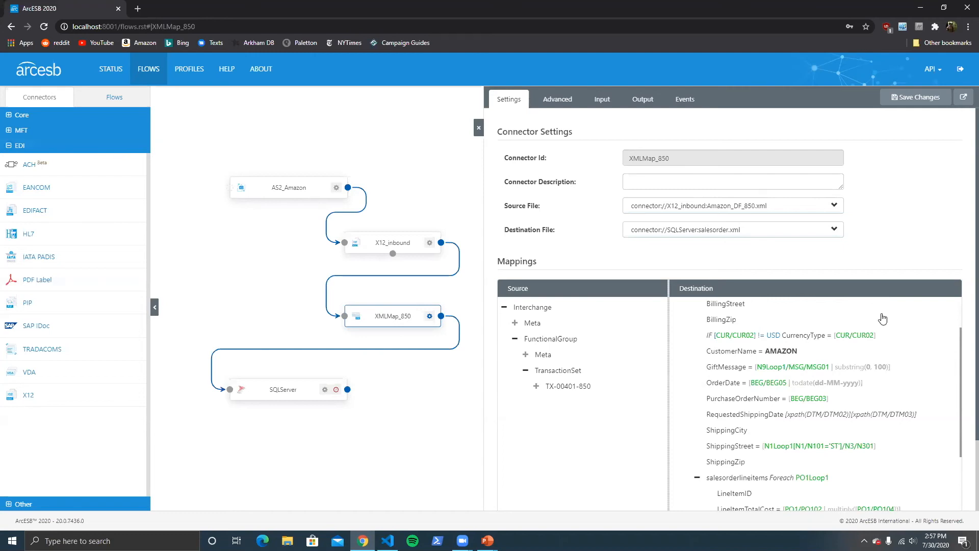
scroll(882, 322, down, 2)
scroll(892, 360, up, 3)
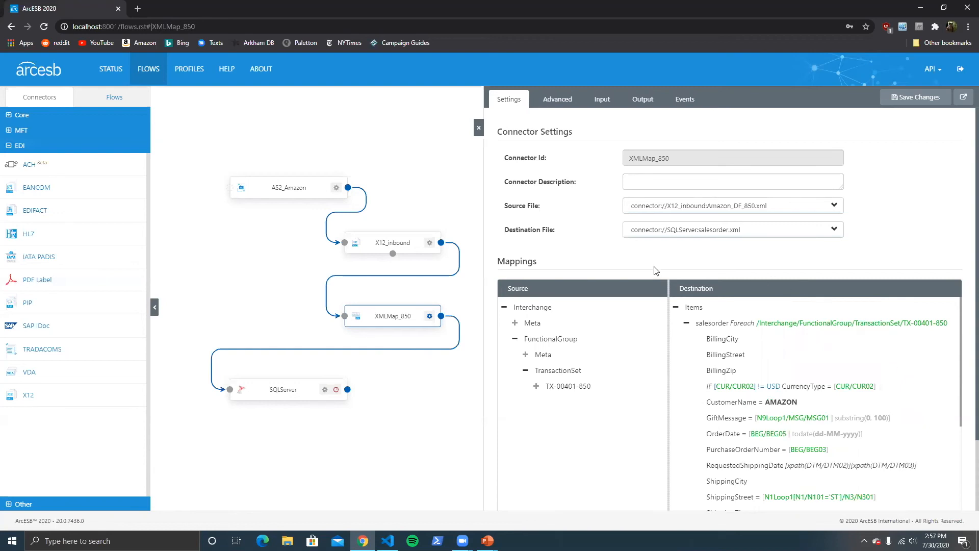
click(479, 127)
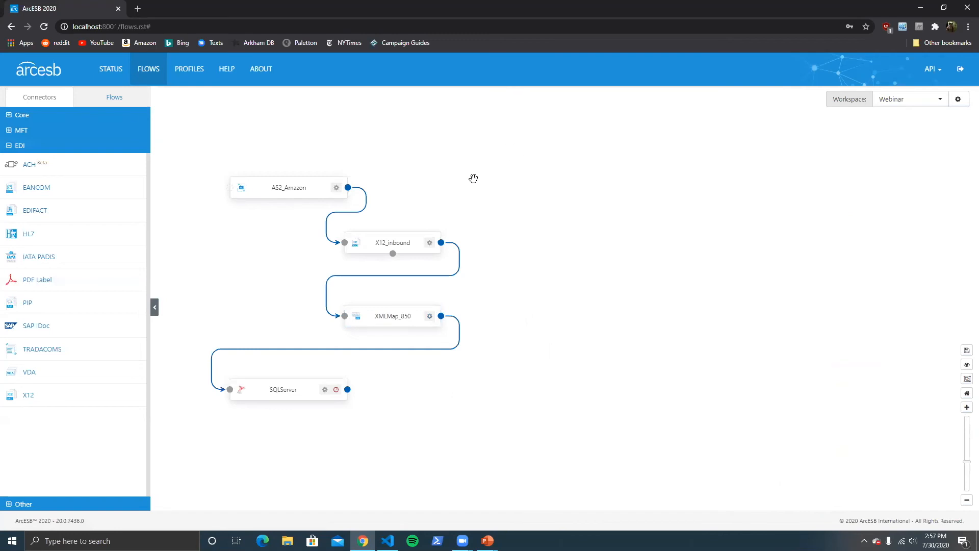
Step: Check the X12_inbound connector's output files and upload Amazon_DF_850.x12 to its input
click(397, 249)
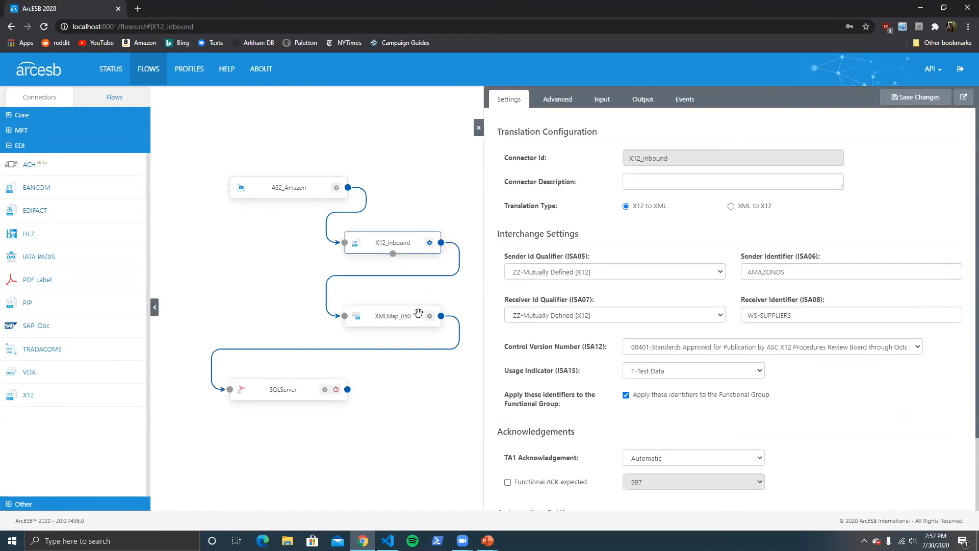
click(649, 100)
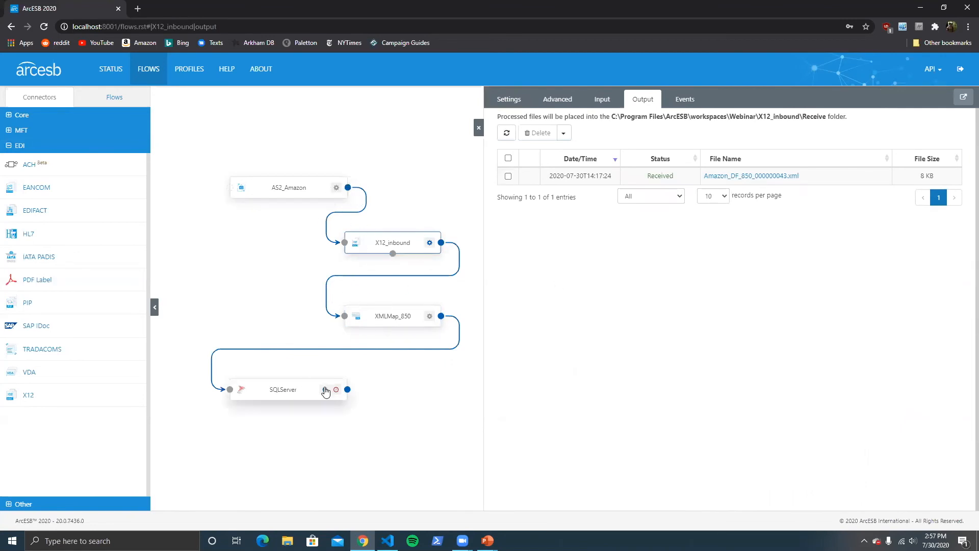
click(609, 101)
click(637, 133)
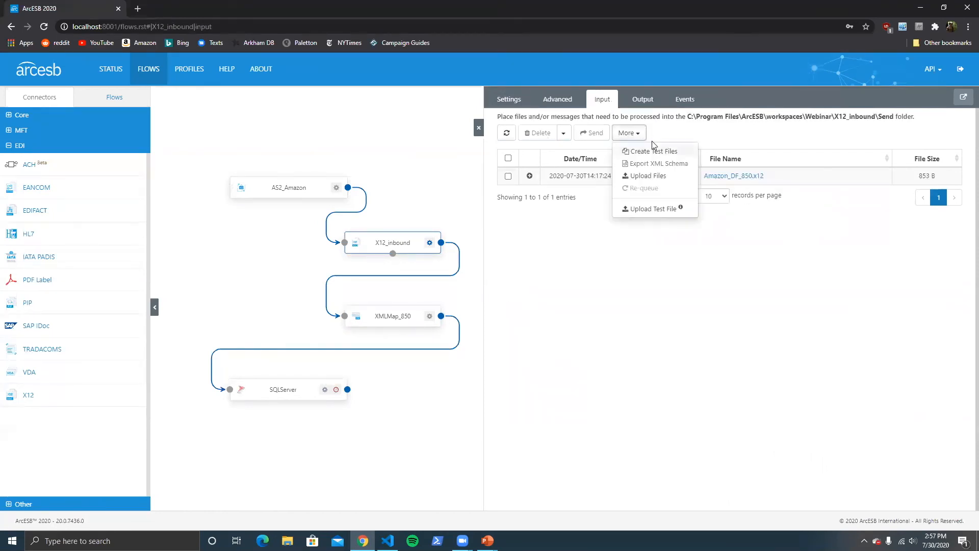
click(663, 176)
click(432, 123)
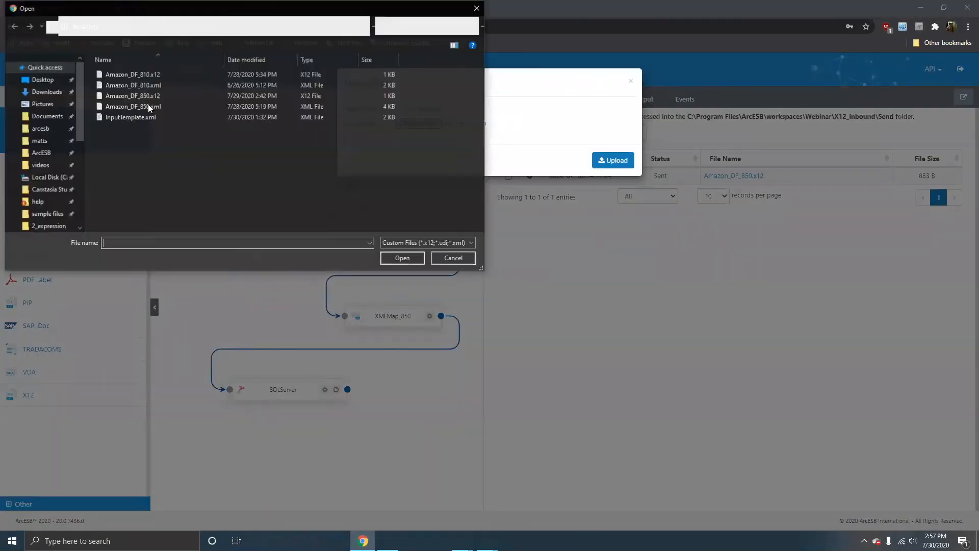
click(177, 95)
click(397, 258)
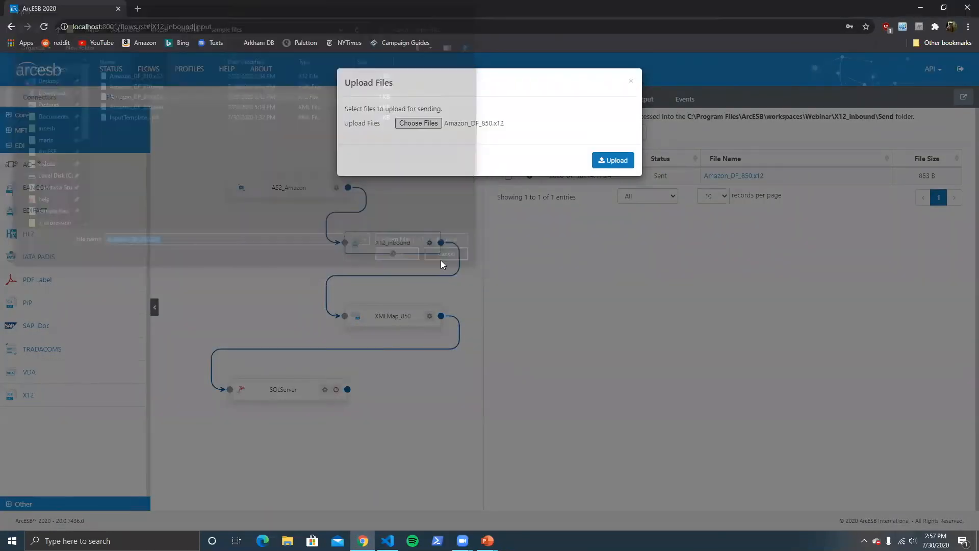
click(612, 160)
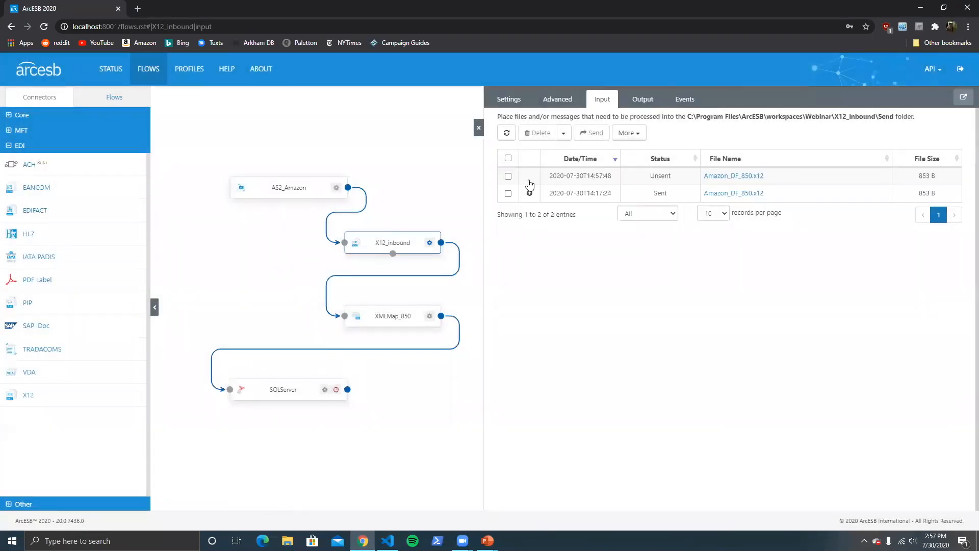
Step: Send the unsent Amazon_DF_850.x12 file through X12_inbound and close the connector settings
click(508, 176)
click(591, 132)
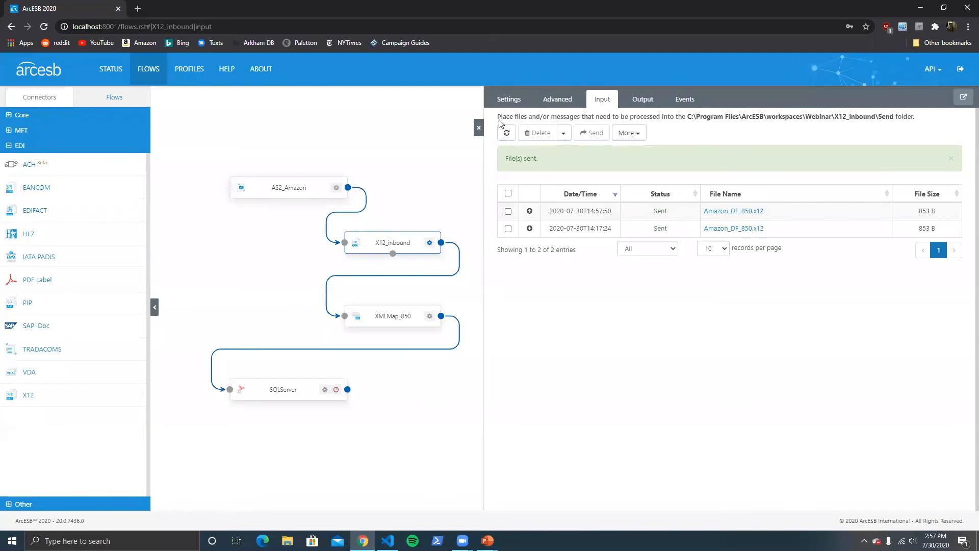
click(507, 101)
click(478, 126)
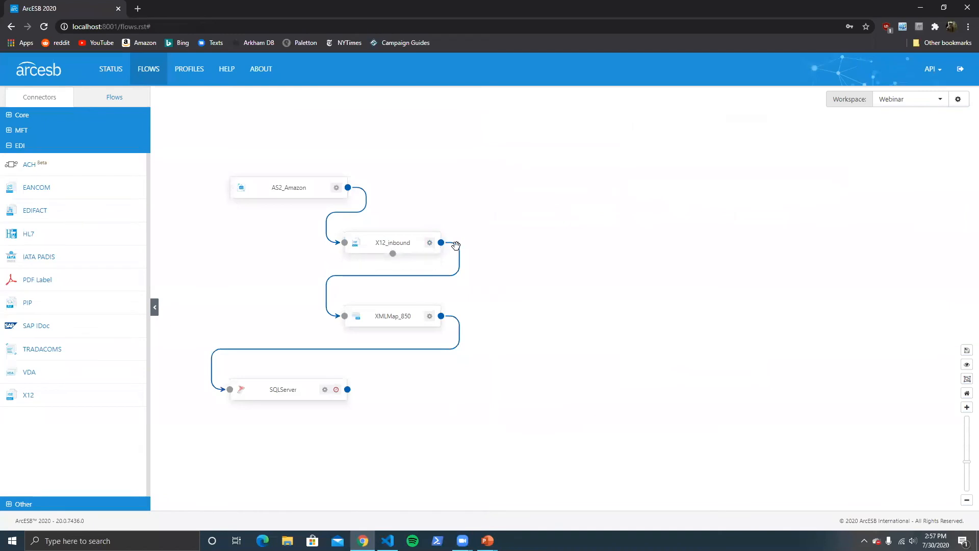
Step: Check the input files of the XMLMap_850 and SQLServer connectors to trace the sent purchase order through the flow
click(408, 317)
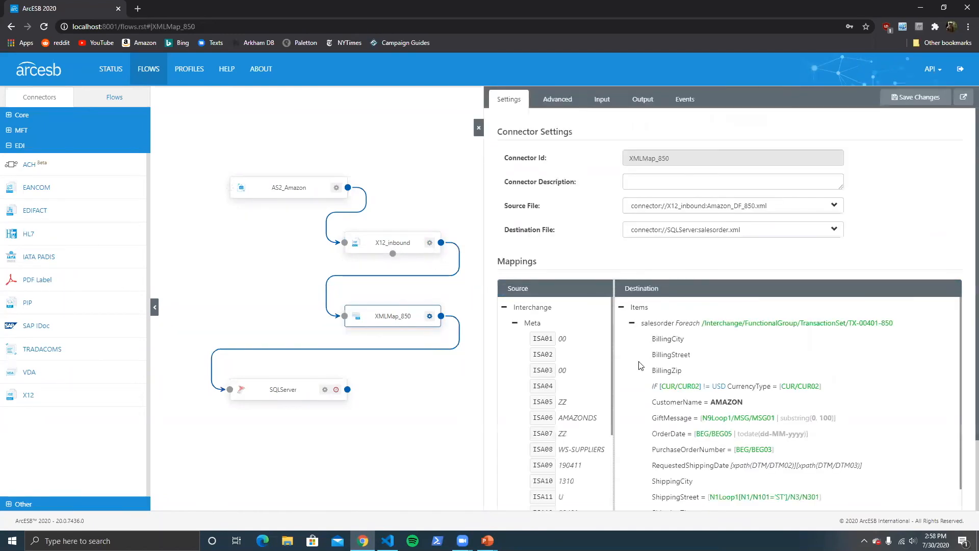
drag(615, 372, 638, 373)
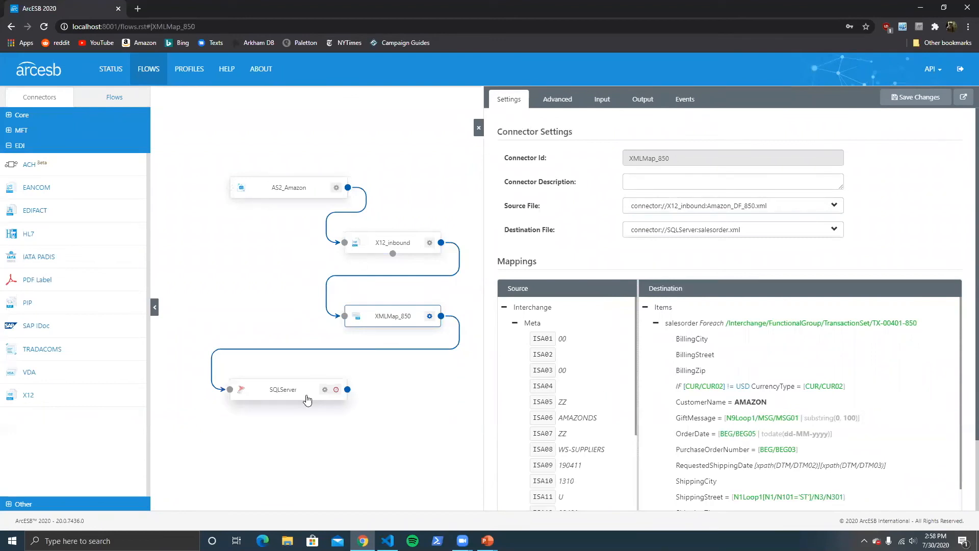
click(601, 109)
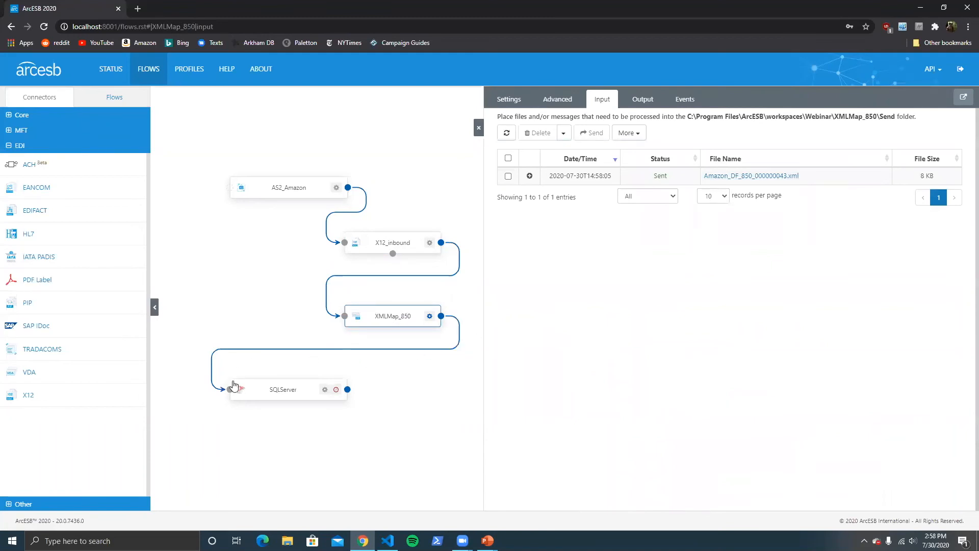
click(303, 394)
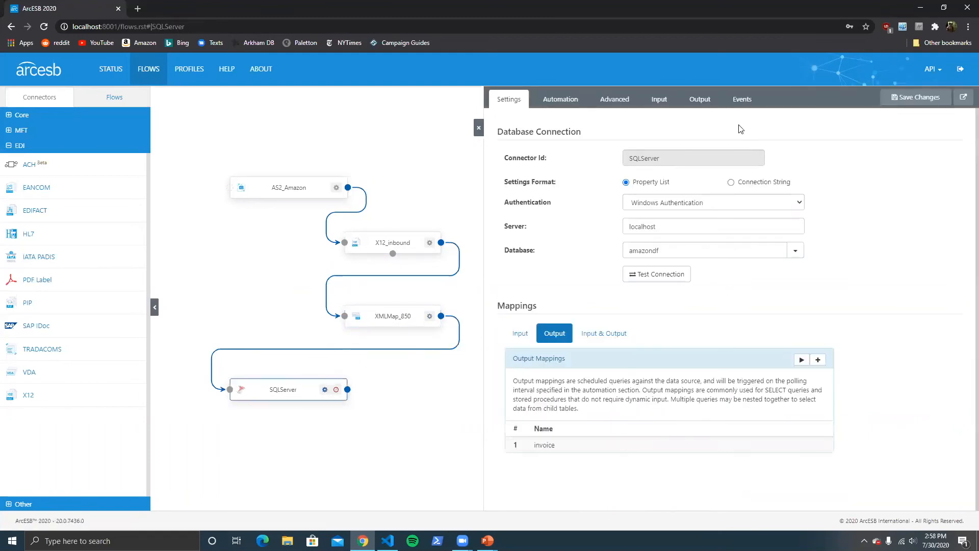
click(669, 102)
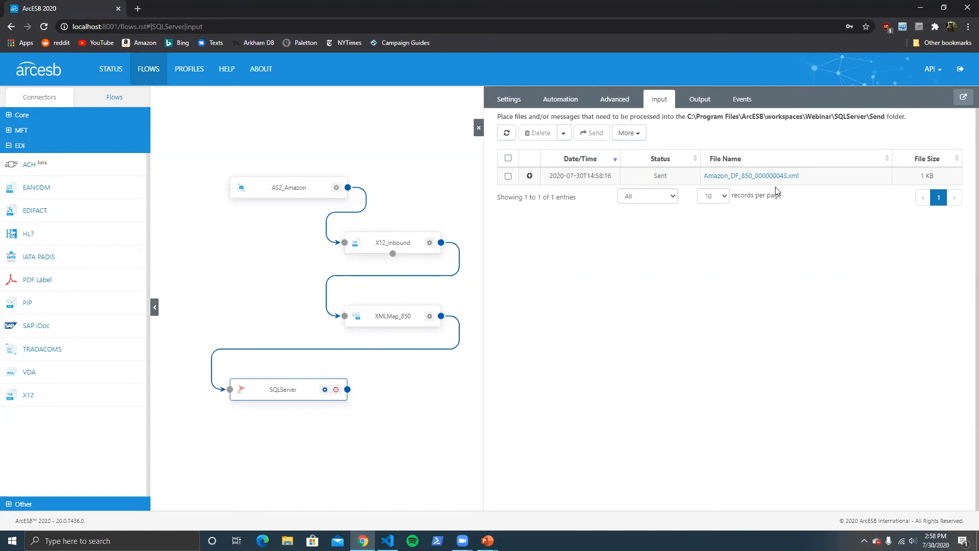
Step: Close the SQLServer connector settings and arrange the XMLMap_810 and X12_out connectors beside the existing inbound flow
click(478, 127)
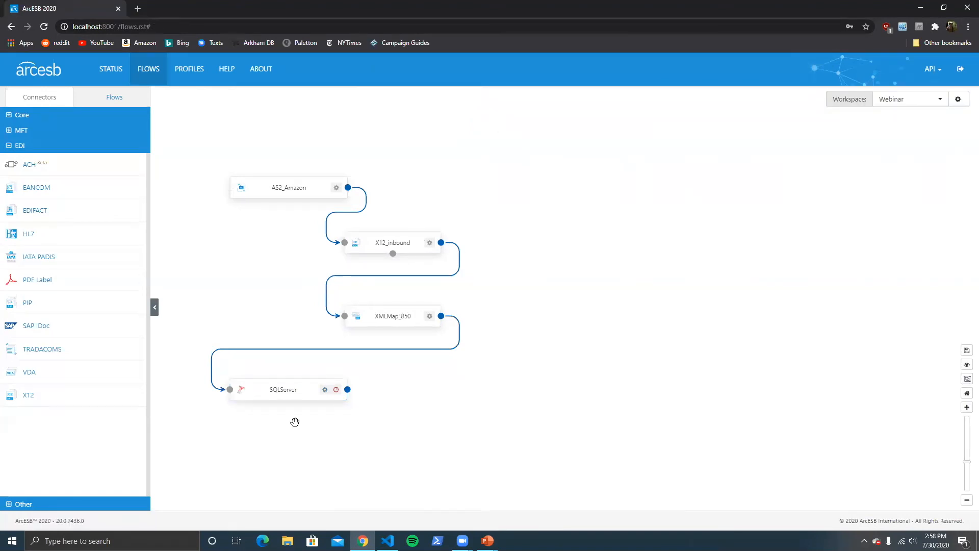
drag(247, 258, 423, 246)
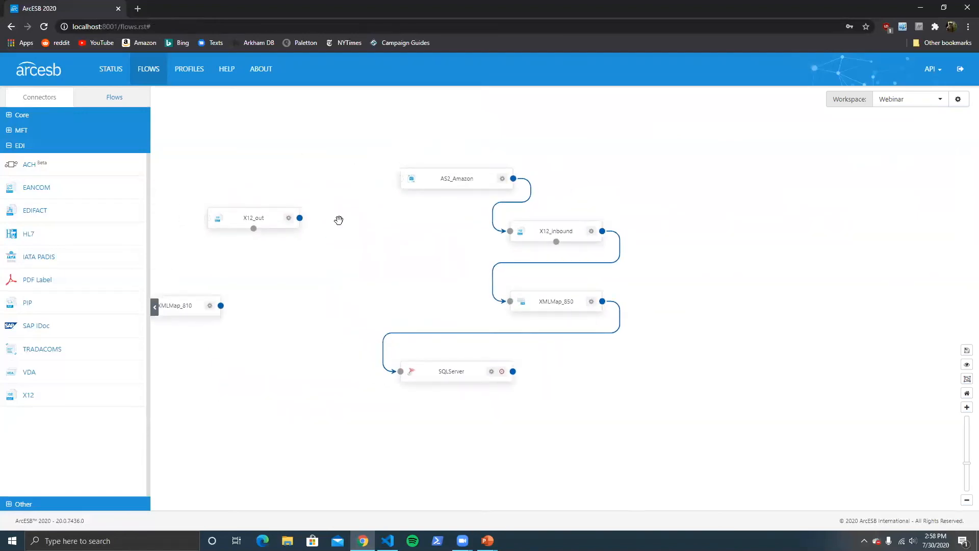
drag(193, 316, 333, 312)
drag(268, 222, 347, 240)
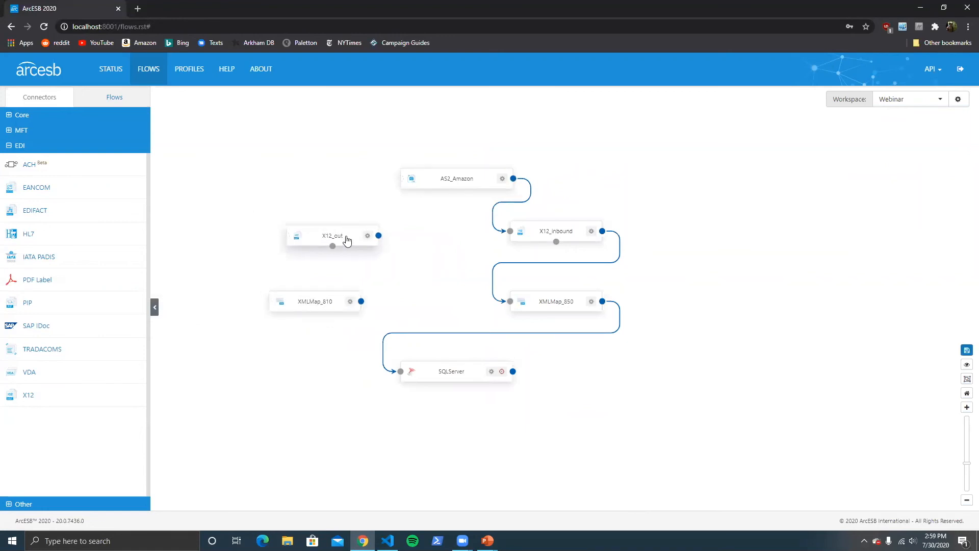
drag(331, 302, 343, 303)
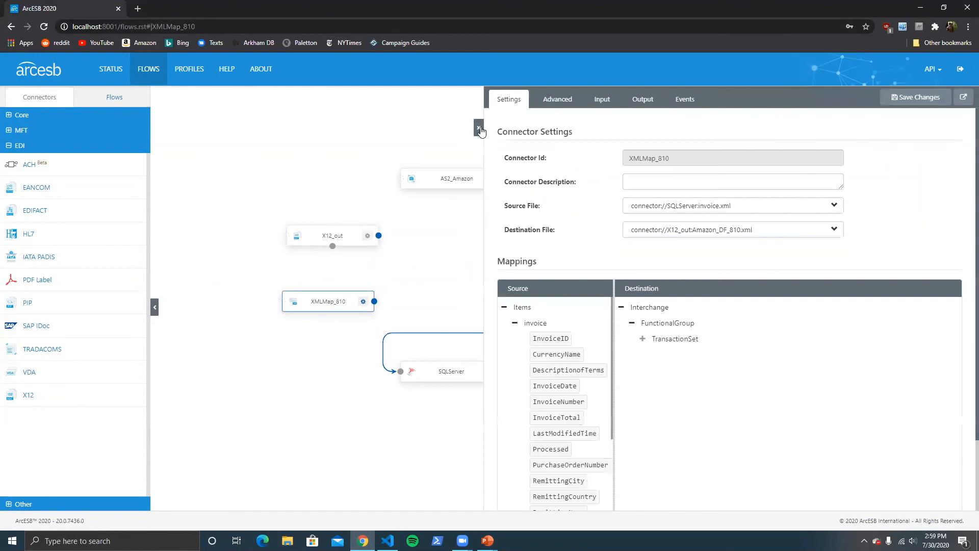
Step: Review XMLMap_810's destination mappings under TX-00401-810, including Meta and IT1Loop1, and close the connector settings
click(642, 338)
scroll(763, 362, down, 1)
scroll(762, 363, down, 1)
click(653, 269)
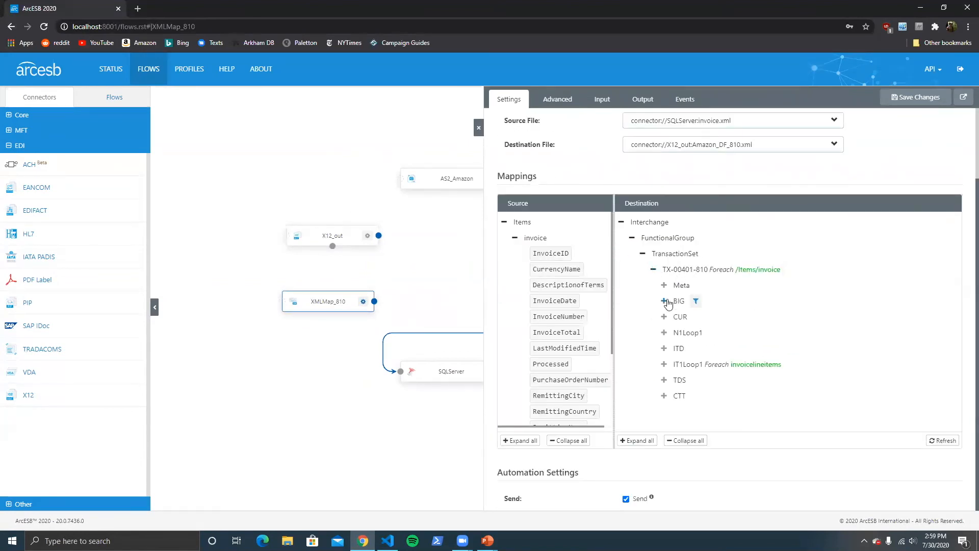
click(664, 364)
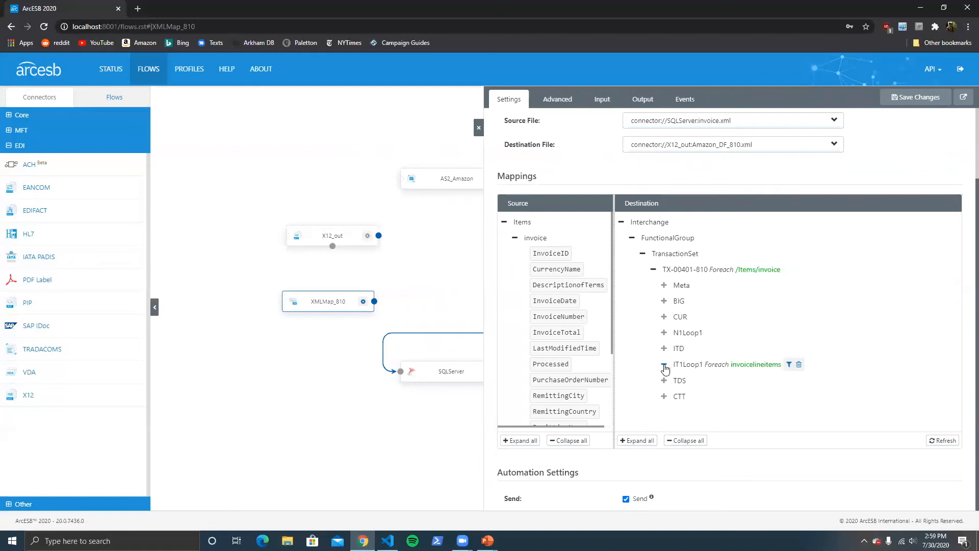
click(664, 285)
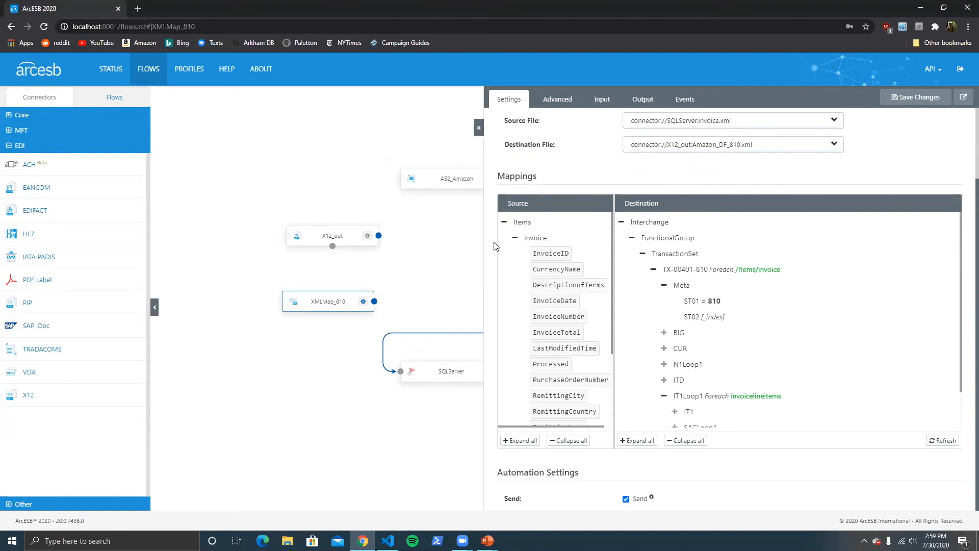
click(478, 128)
Step: Connect SQLServer to XMLMap_810, XMLMap_810 to X12_out, and X12_out to AS2_Amazon, and save the flow
mouse_move(513, 371)
mouse_down()
mouse_move(333, 335)
mouse_move(282, 301)
mouse_up()
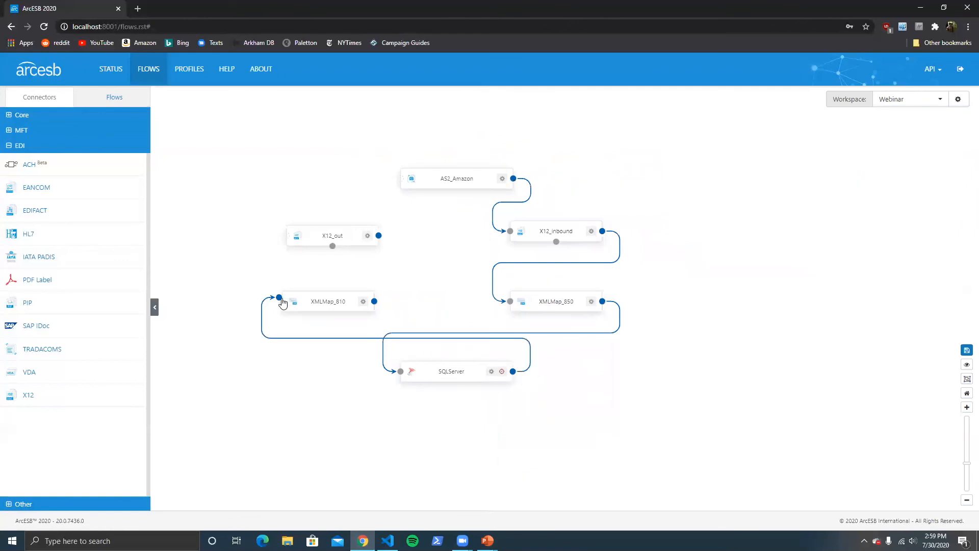
drag(374, 301, 286, 235)
drag(379, 235, 400, 179)
click(966, 351)
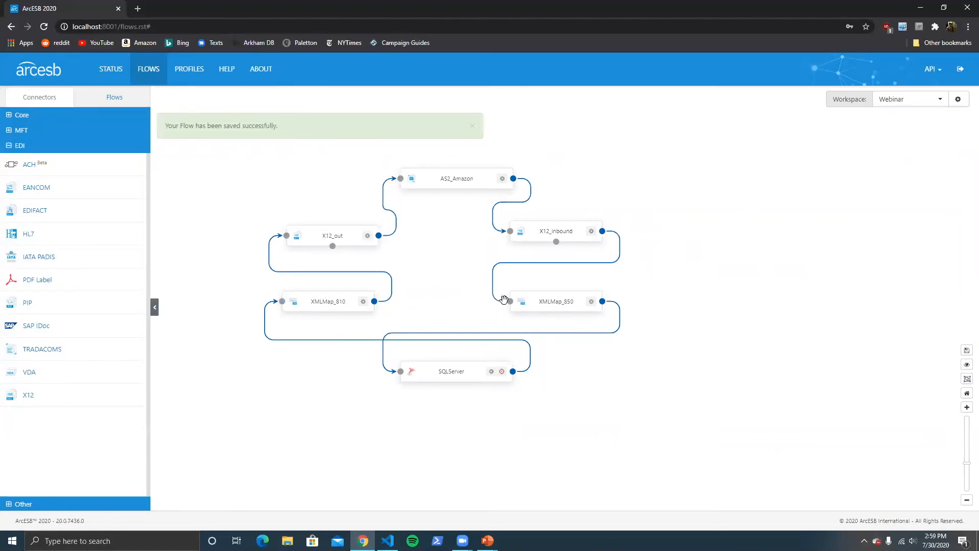
Step: Receive the invoice data through the SQLServer connector's output and close its settings
click(465, 380)
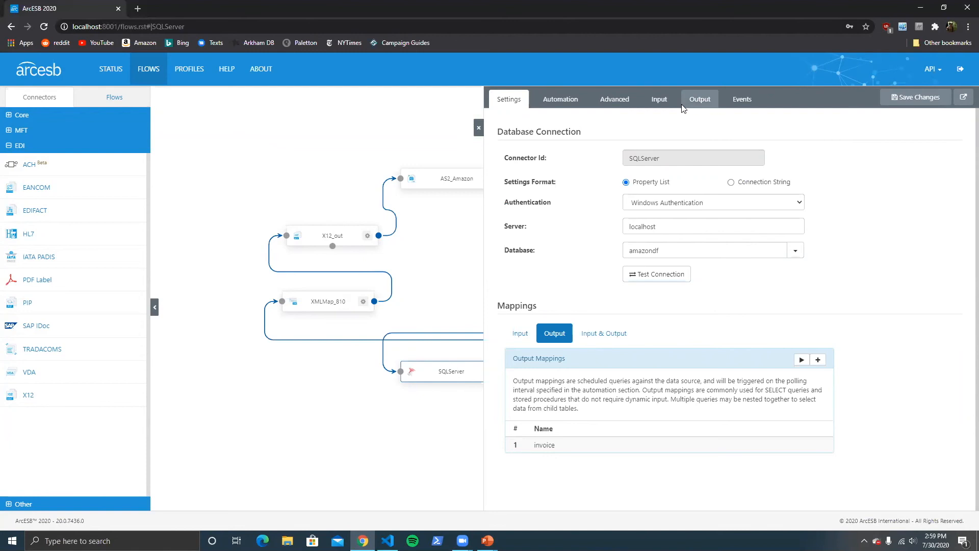
click(695, 100)
click(509, 99)
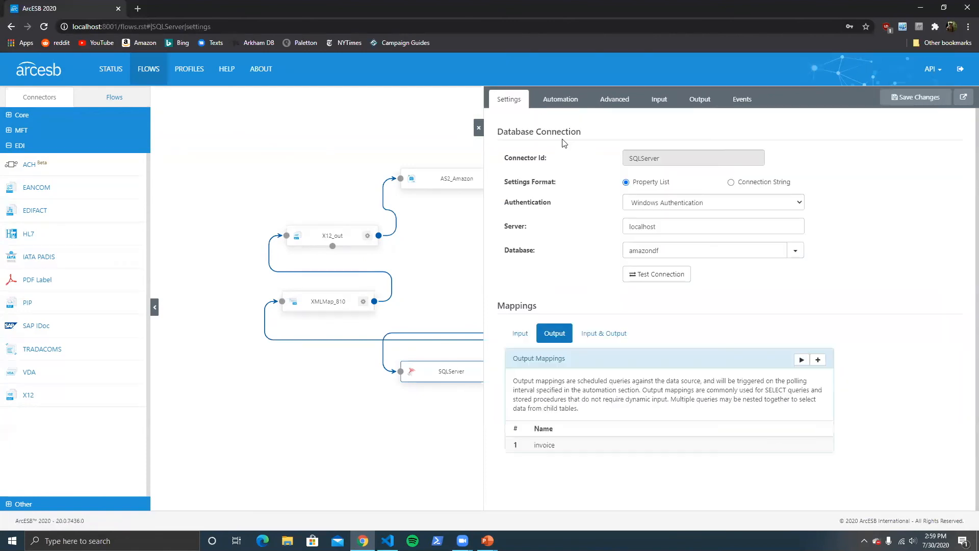
mouse_move(572, 453)
click(707, 100)
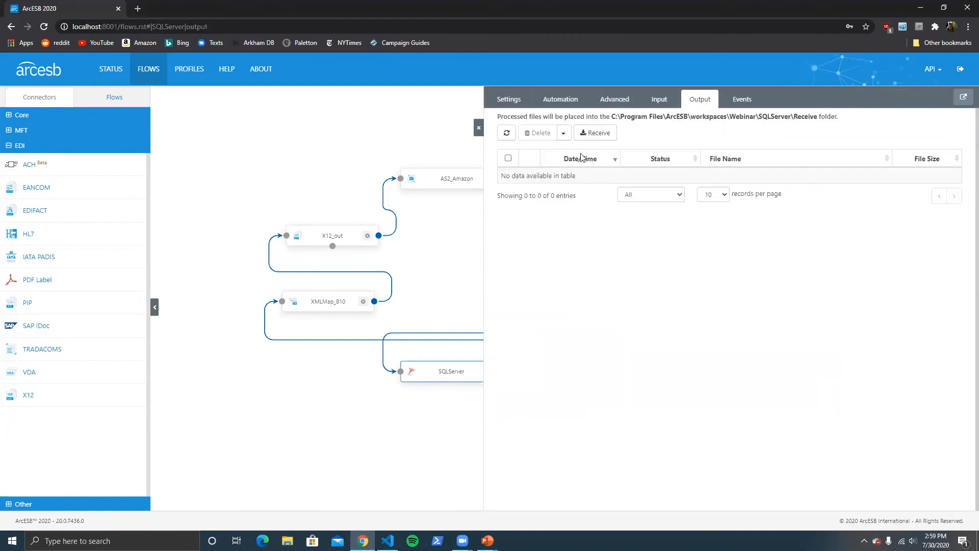
click(592, 133)
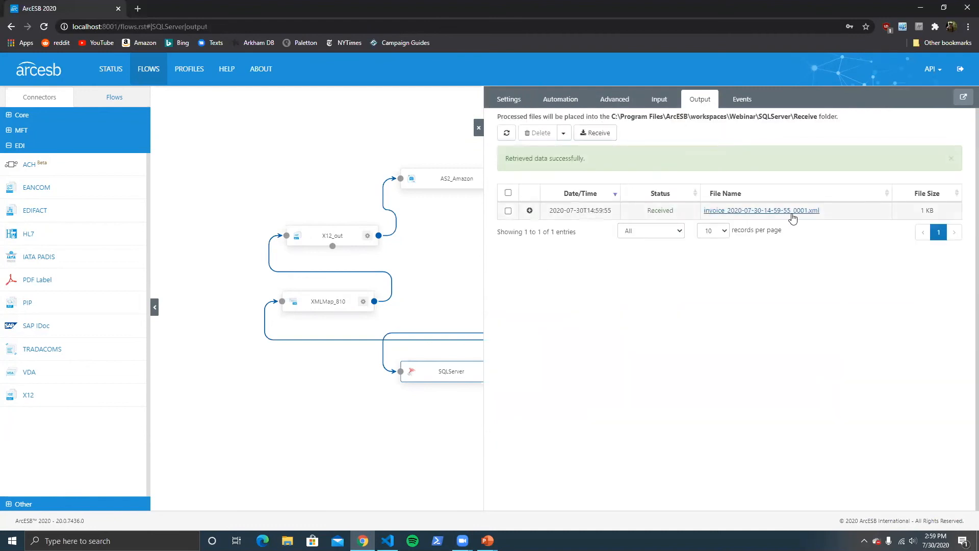
click(478, 128)
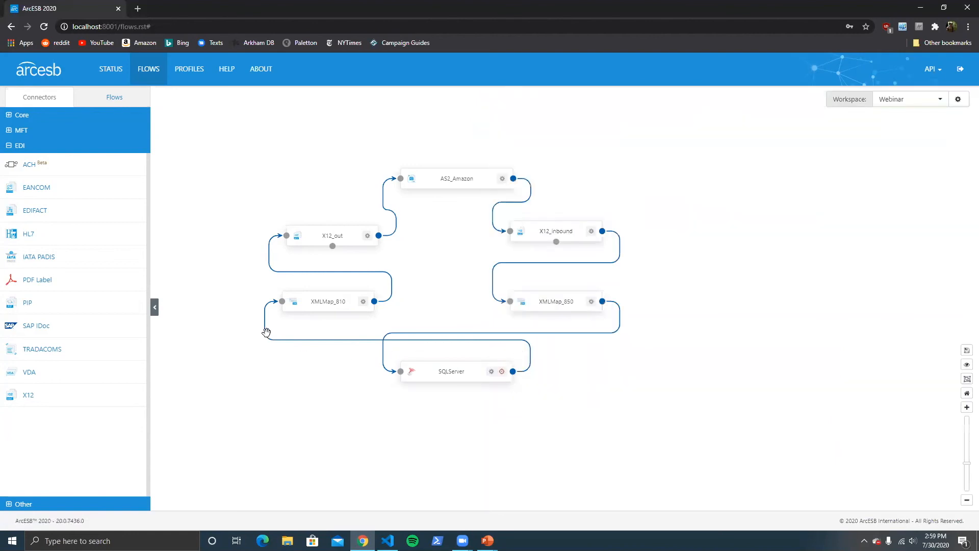
Step: Examine how XMLMap_810 maps the invoice source fields to the 810 transaction, expanding IT1Loop1 down to its IT1 elements
click(319, 308)
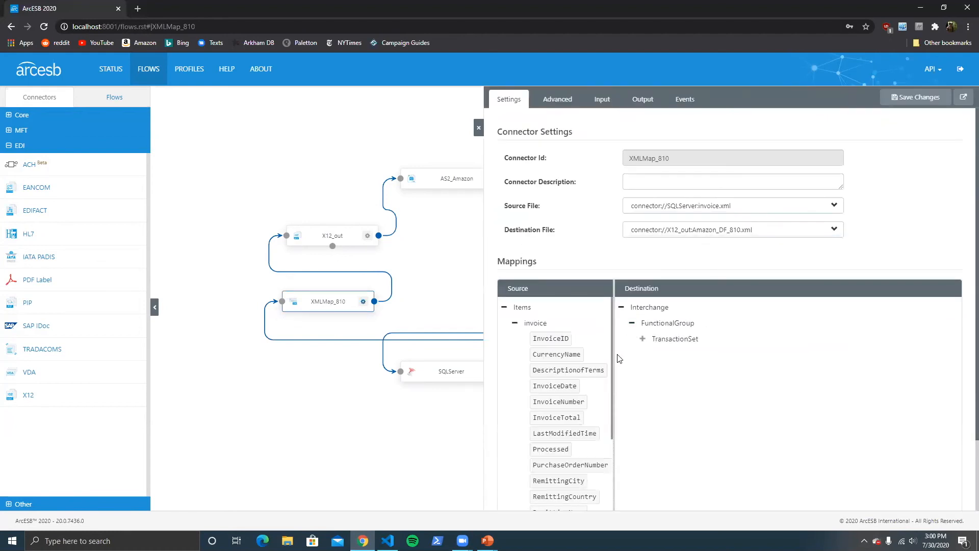
click(613, 354)
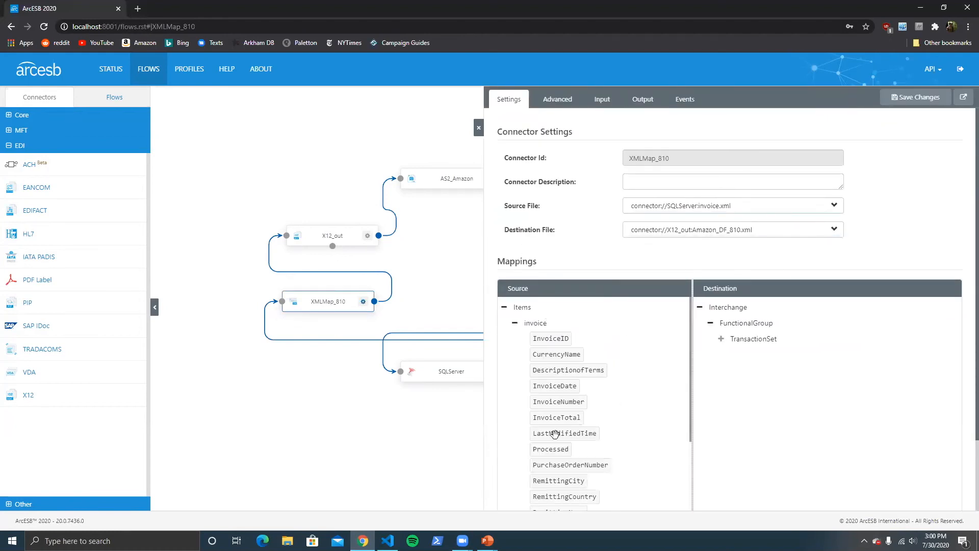
scroll(563, 461, down, 4)
scroll(561, 388, down, 2)
scroll(550, 357, up, 3)
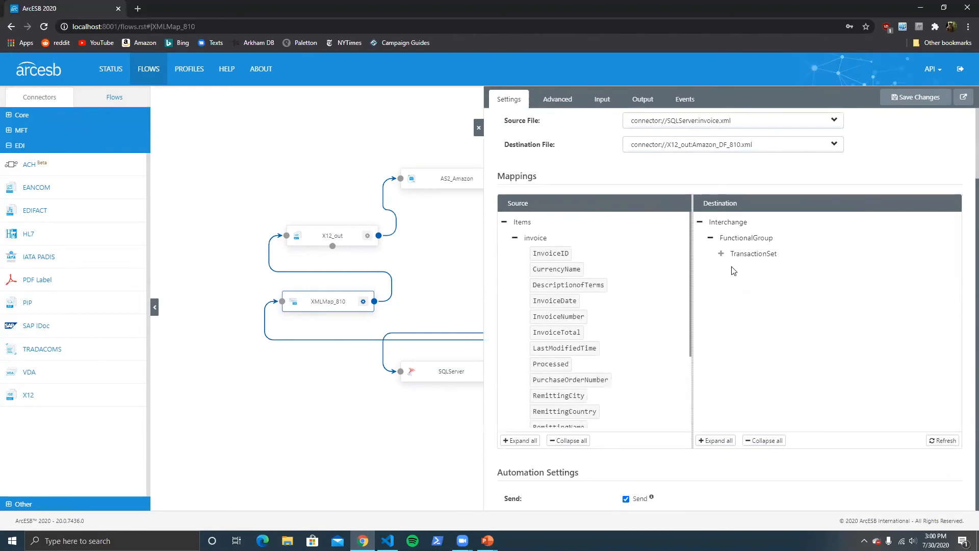
click(722, 254)
click(732, 270)
click(743, 364)
click(753, 380)
scroll(814, 348, down, 1)
scroll(813, 345, down, 2)
scroll(813, 346, up, 3)
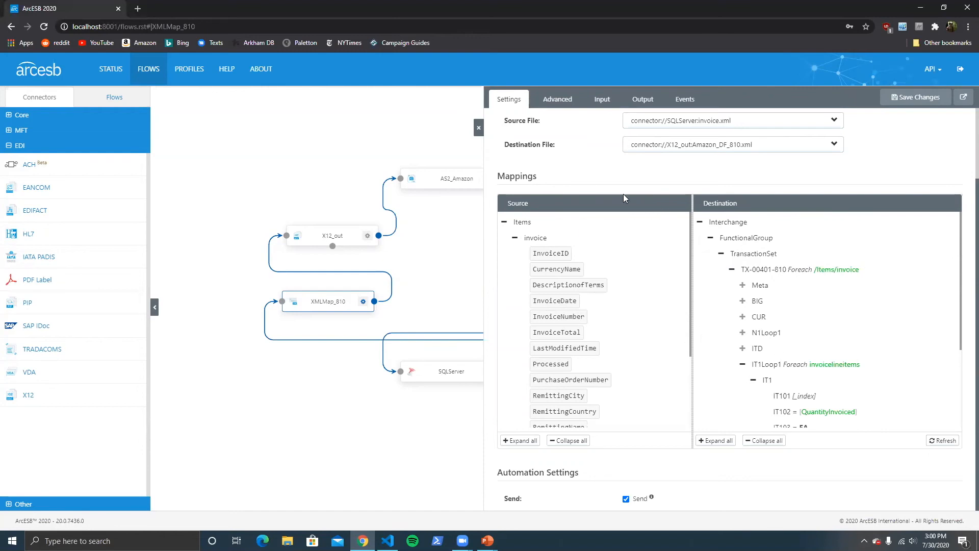
Step: Check the input files of the XMLMap_810 and X12_out connectors to trace the invoice through the outbound flow
click(601, 99)
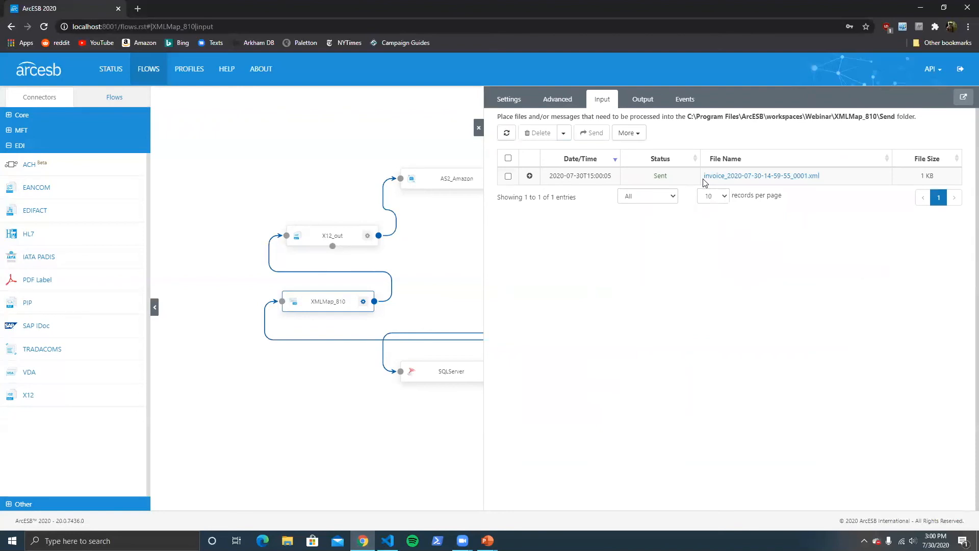
click(479, 128)
click(332, 232)
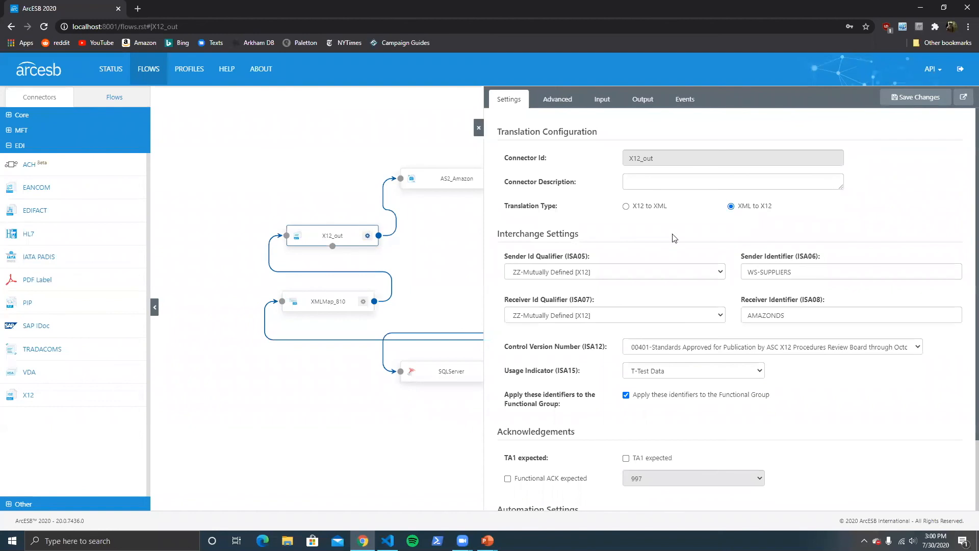
click(606, 102)
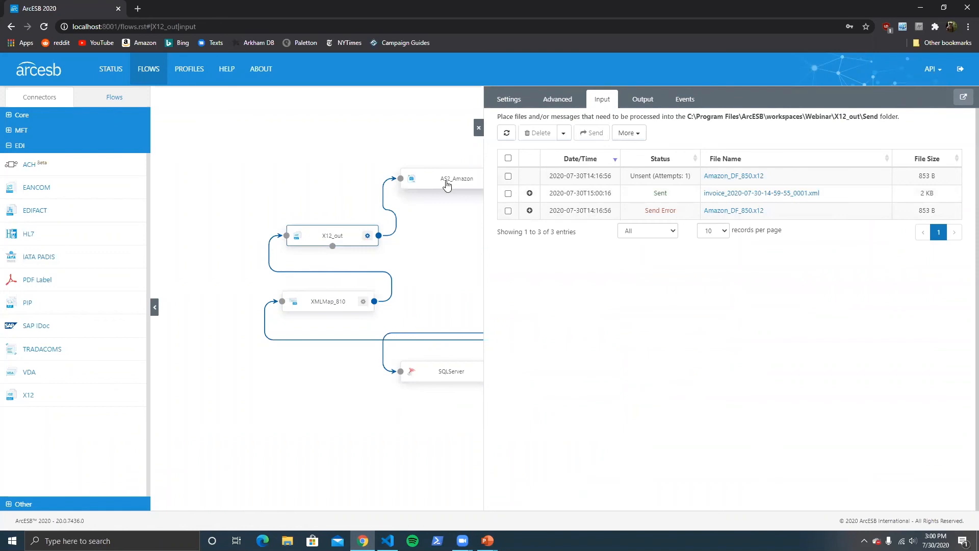
click(479, 127)
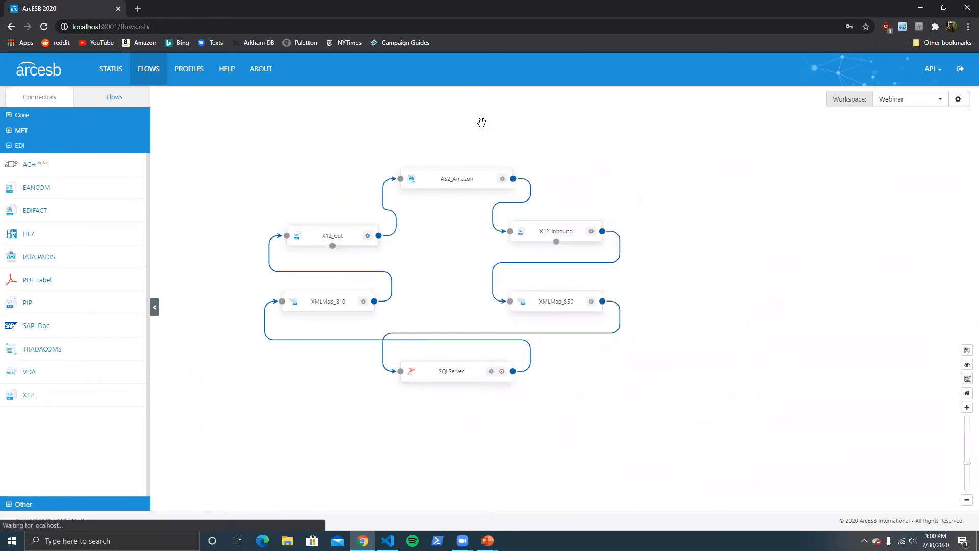
Step: Download the unsent invoice .x12 file from AS2_Amazon's input, open it in Visual Studio Code, and format it into separate segment lines
click(475, 178)
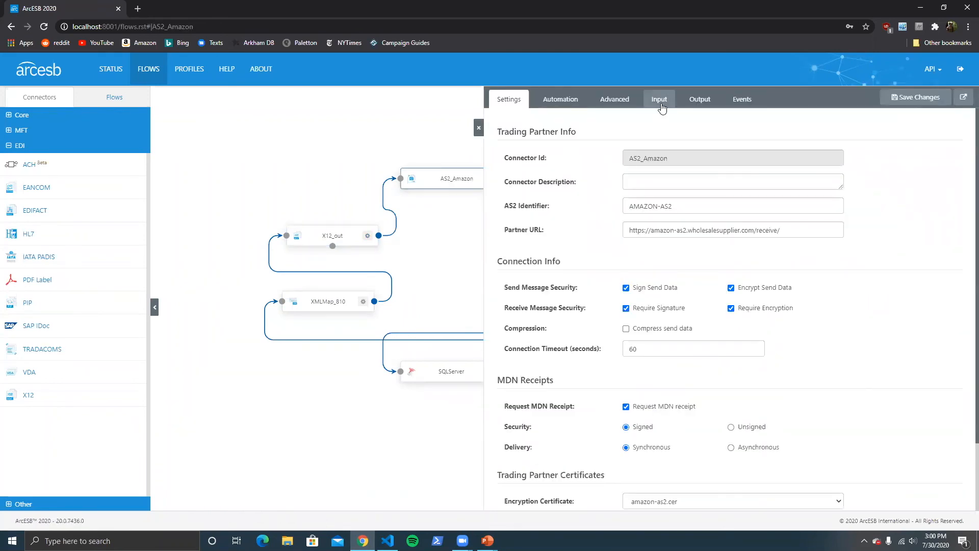
click(661, 102)
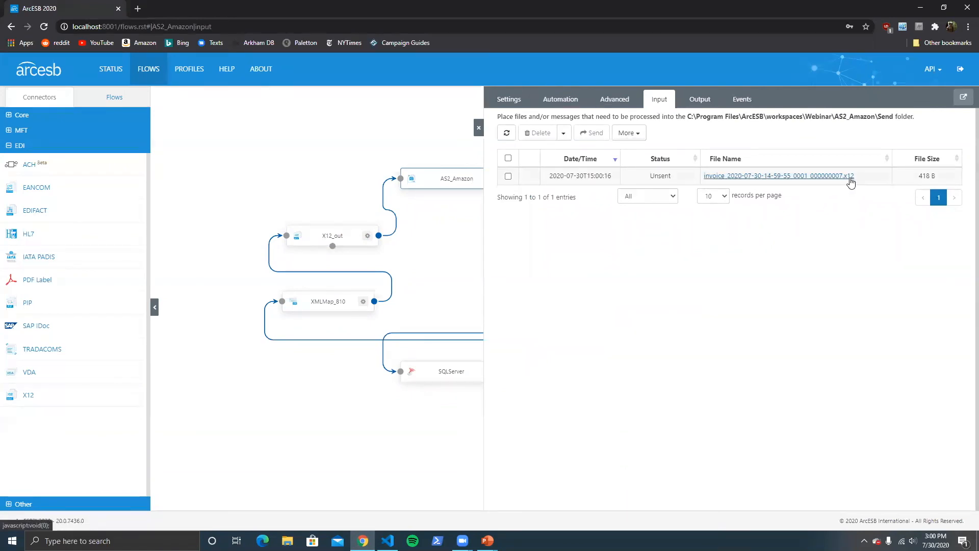
click(851, 179)
click(606, 230)
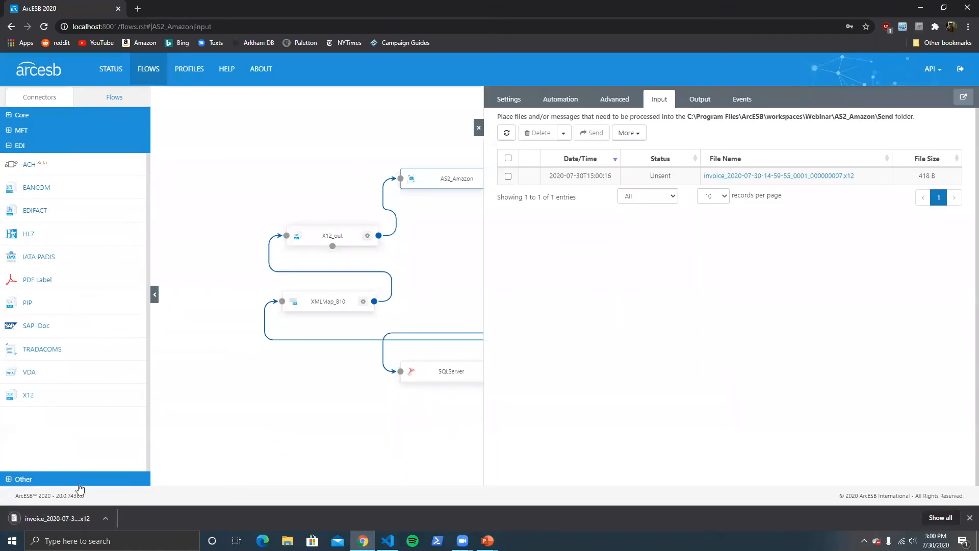
click(80, 519)
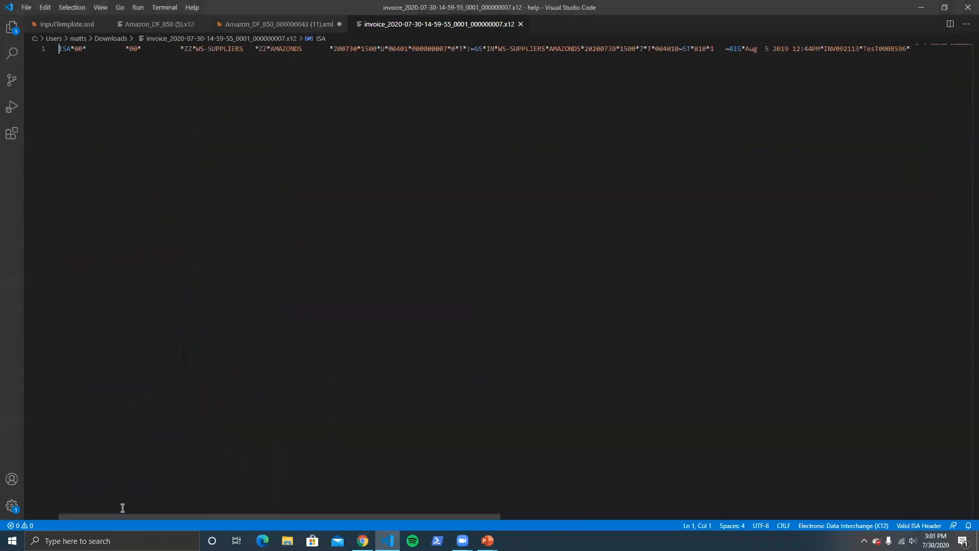
key(shift+alt+f)
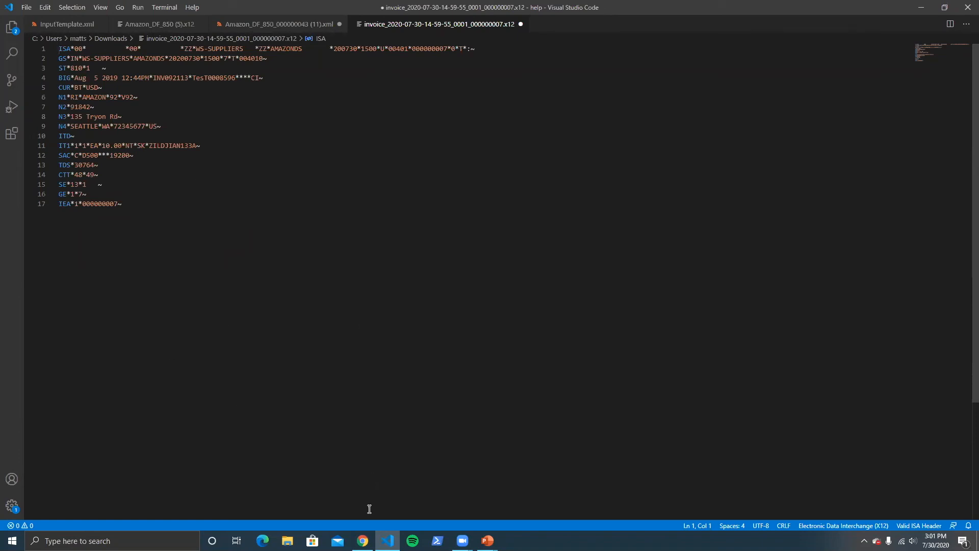
Step: Switch back to ArcESB, shift the AS2_Amazon connector slightly toward the X12_out side, and save the flow
click(362, 540)
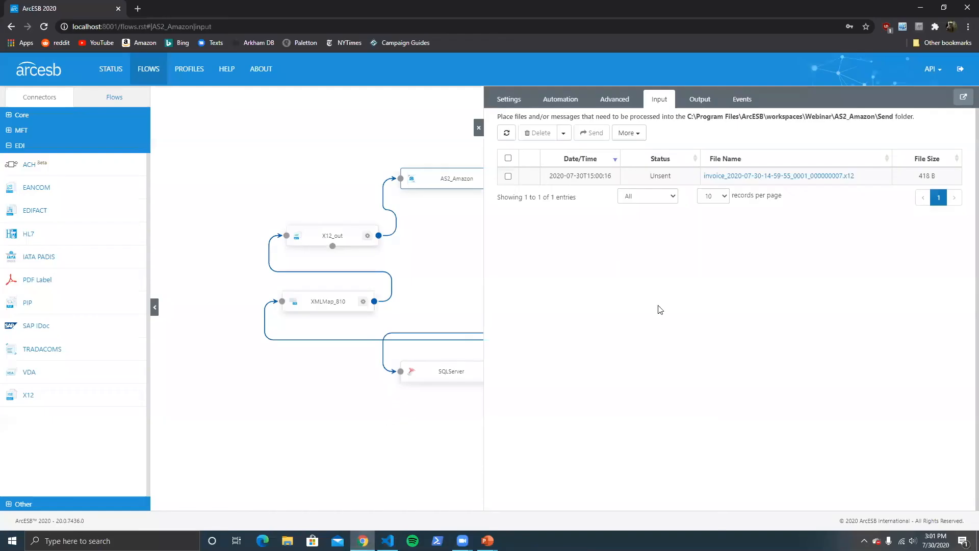
click(478, 128)
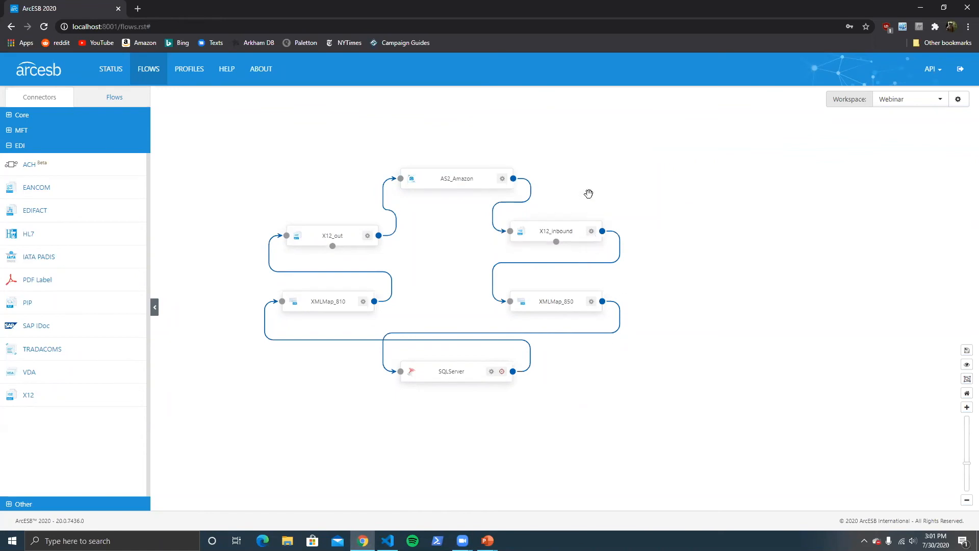
drag(454, 185, 437, 186)
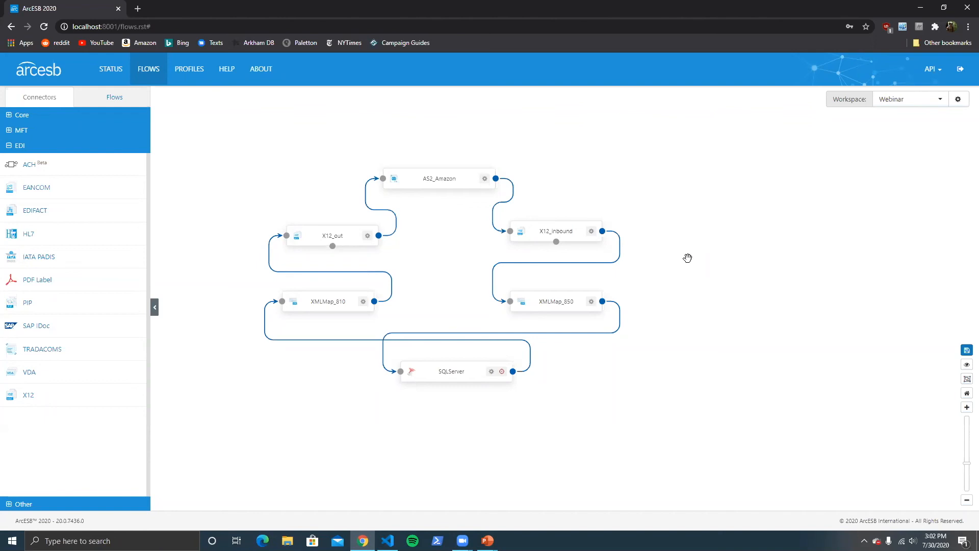
click(967, 350)
Step: Open the BillingZip custom script in XMLMap_850 and insert the Conditional: Select snippet above the result.text line
click(553, 306)
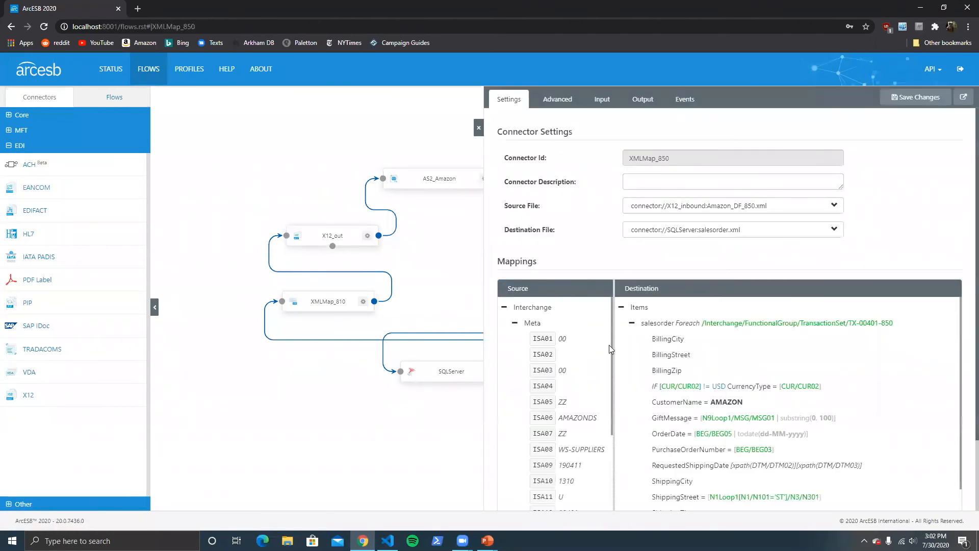
drag(611, 345, 648, 349)
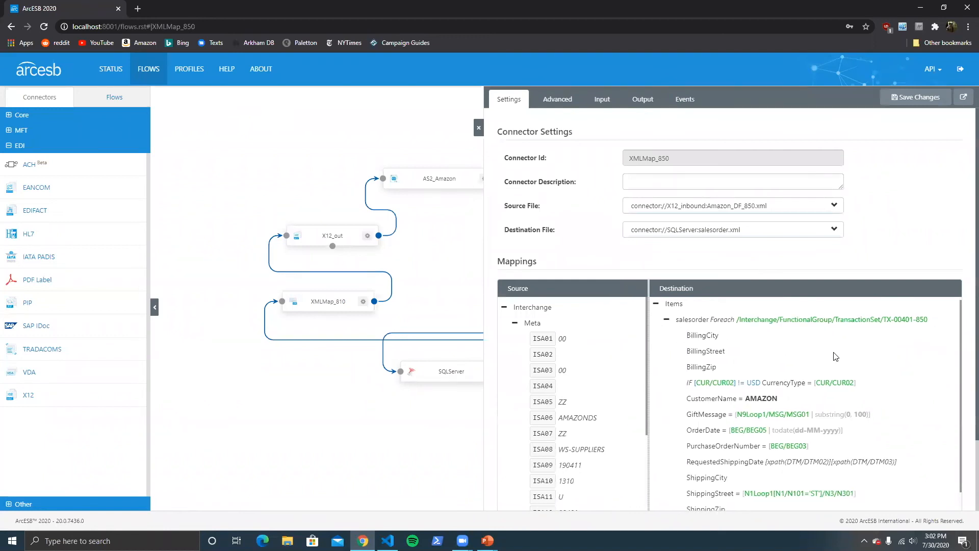
scroll(835, 356, down, 1)
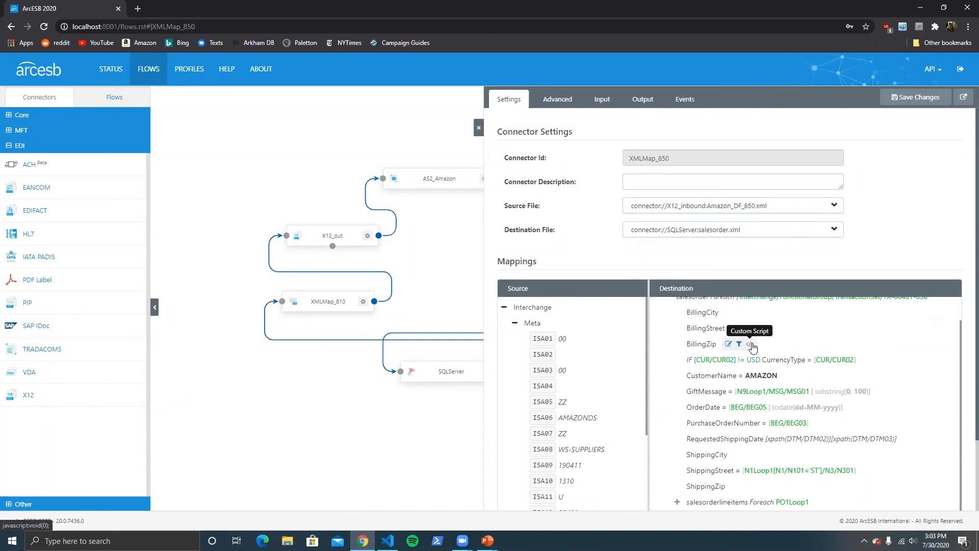
click(750, 345)
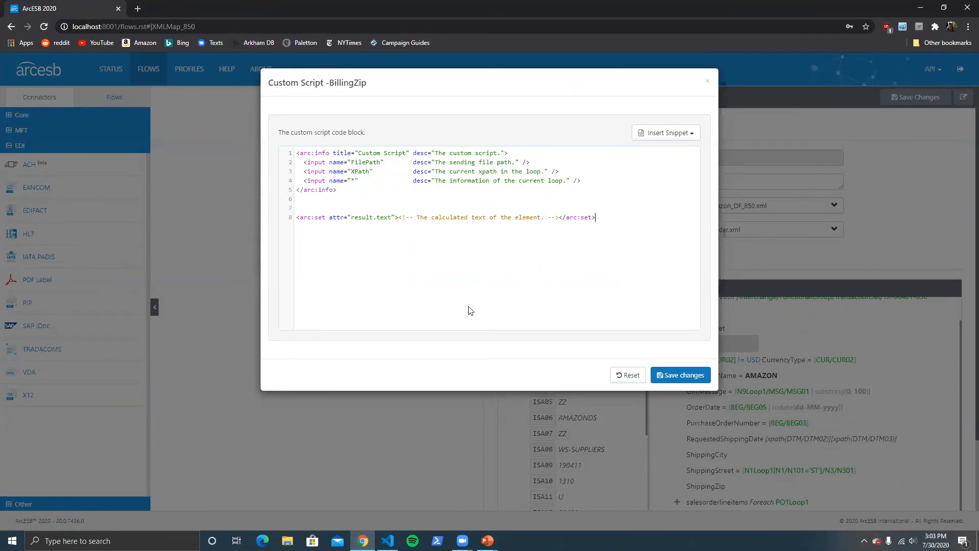
click(340, 201)
key(Return)
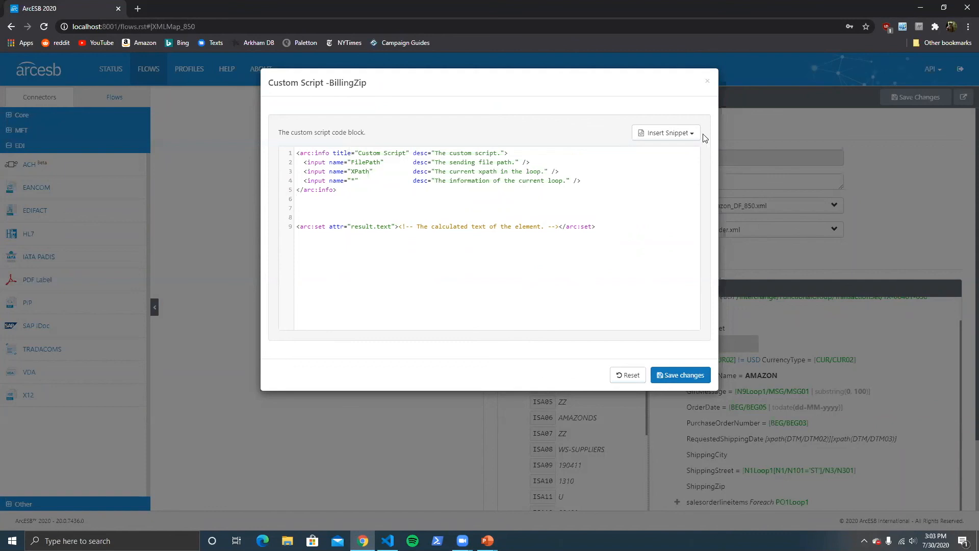
click(689, 134)
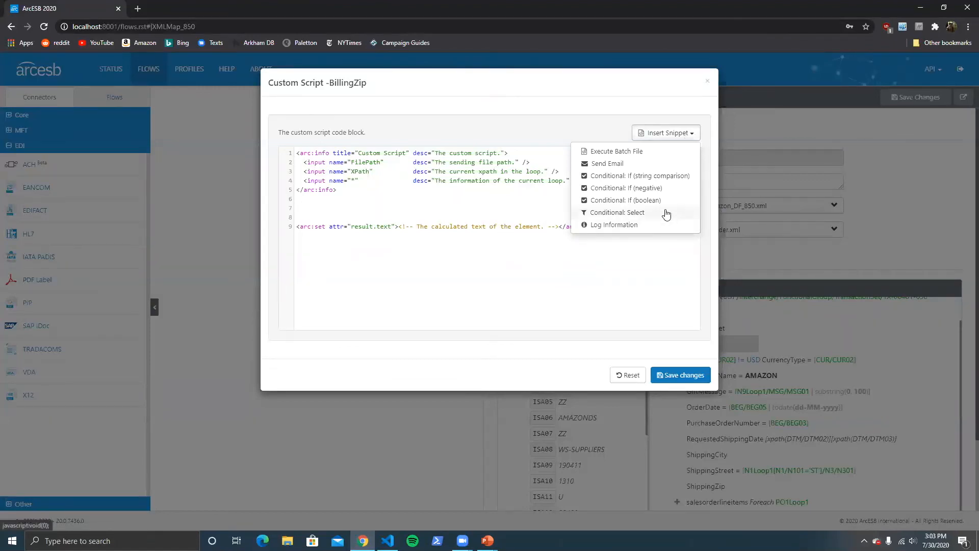
click(628, 212)
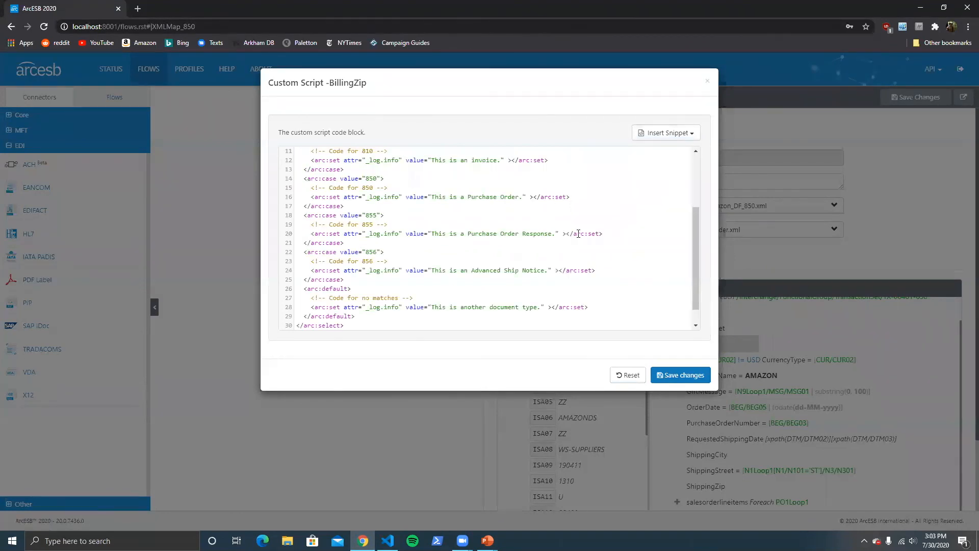
Step: Review the select statement's transaction code cases in the BillingZip script and delete the whole snippet
scroll(566, 233, up, 6)
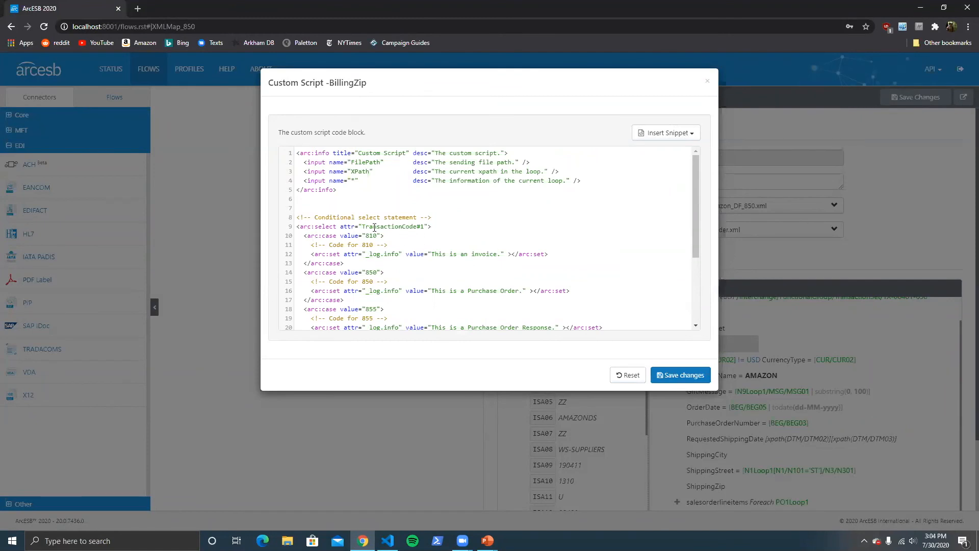
scroll(522, 230, down, 2)
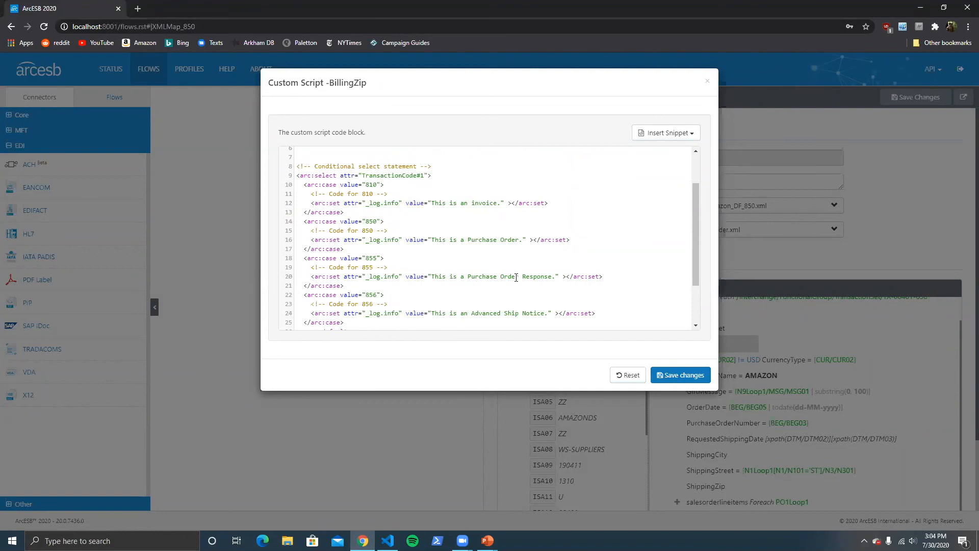
scroll(471, 232, up, 1)
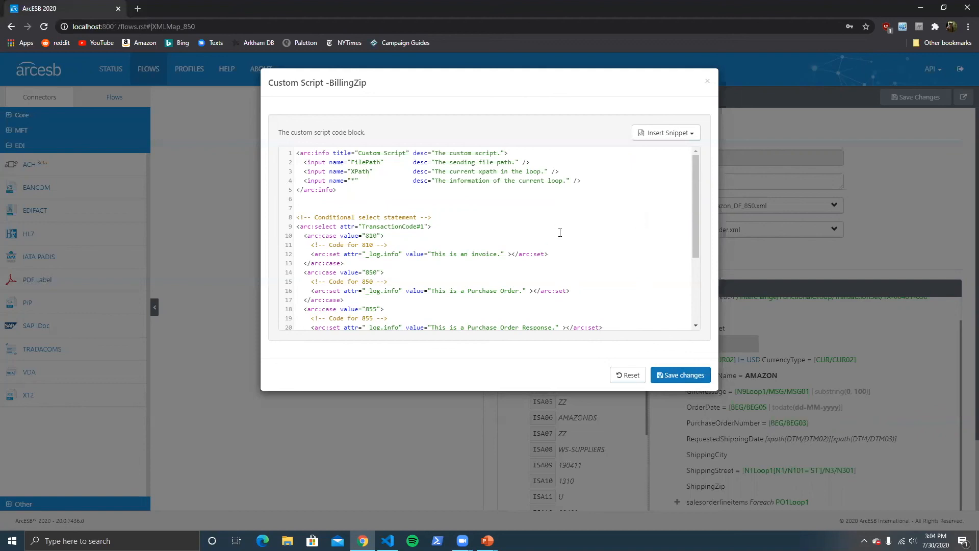
scroll(524, 237, down, 3)
drag(369, 315, 292, 209)
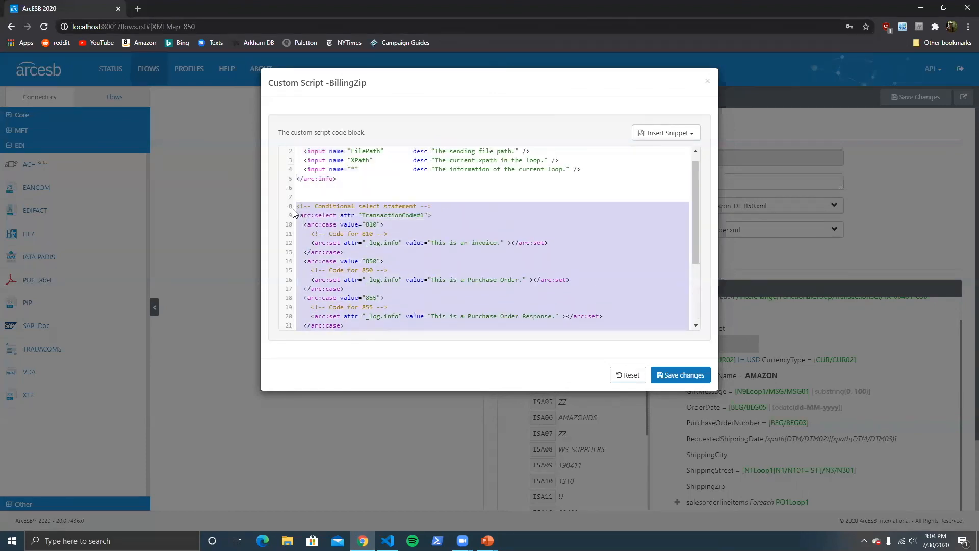
key(Delete)
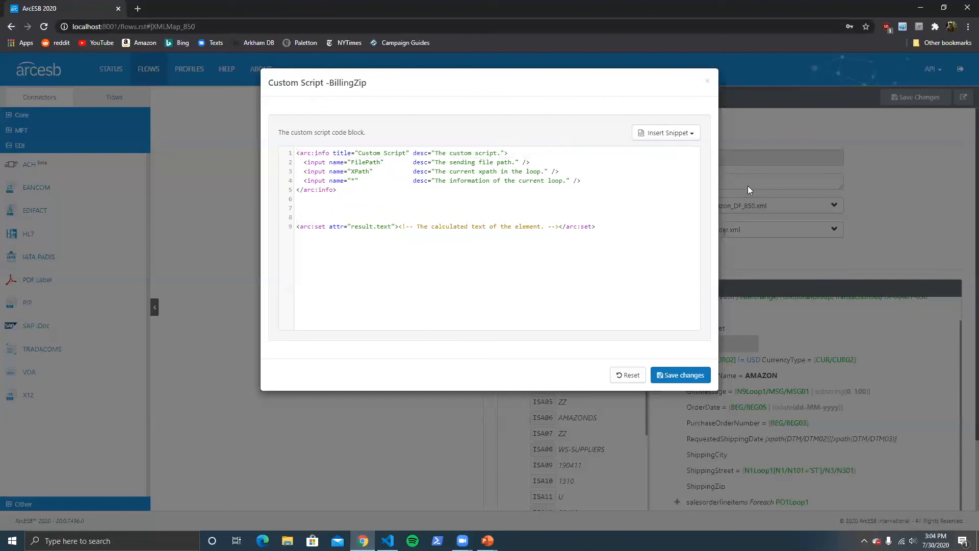
Step: Insert the Conditional: If (boolean) snippet into the BillingZip script, discard the script without saving, and close XMLMap_850's settings
click(695, 134)
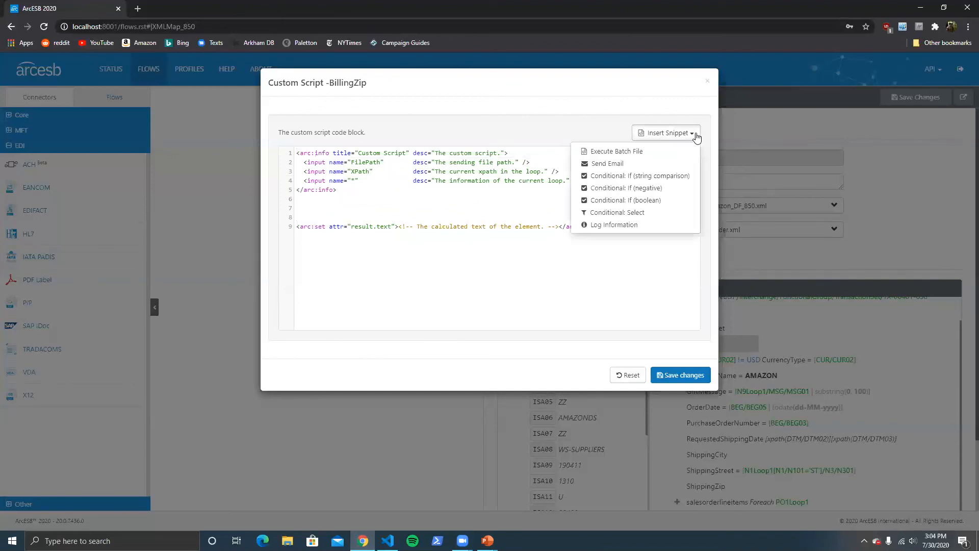
click(675, 201)
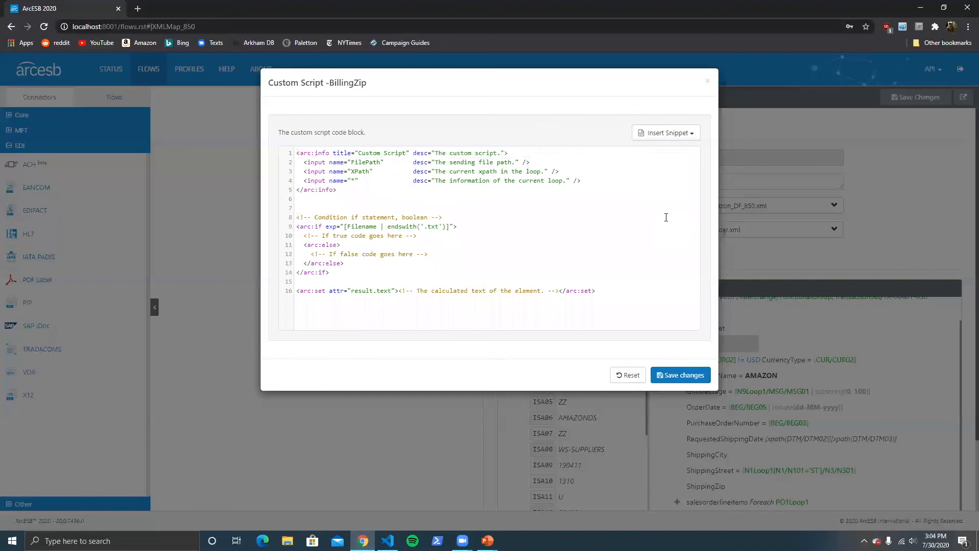
click(315, 225)
click(709, 84)
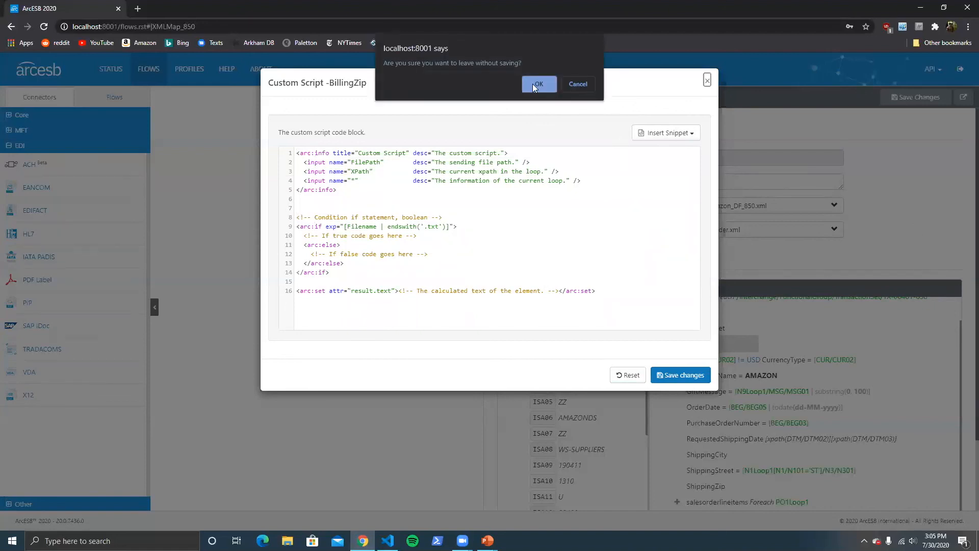
click(525, 82)
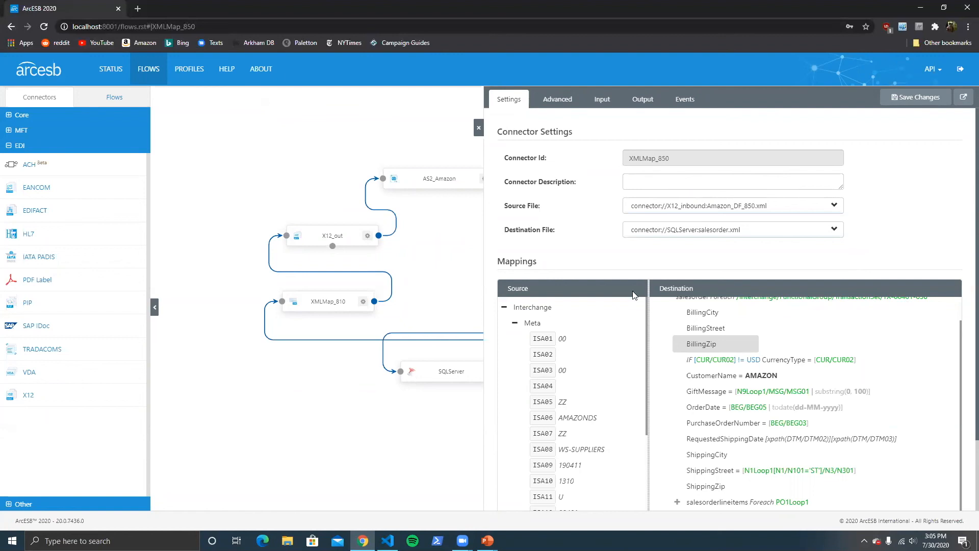
click(479, 128)
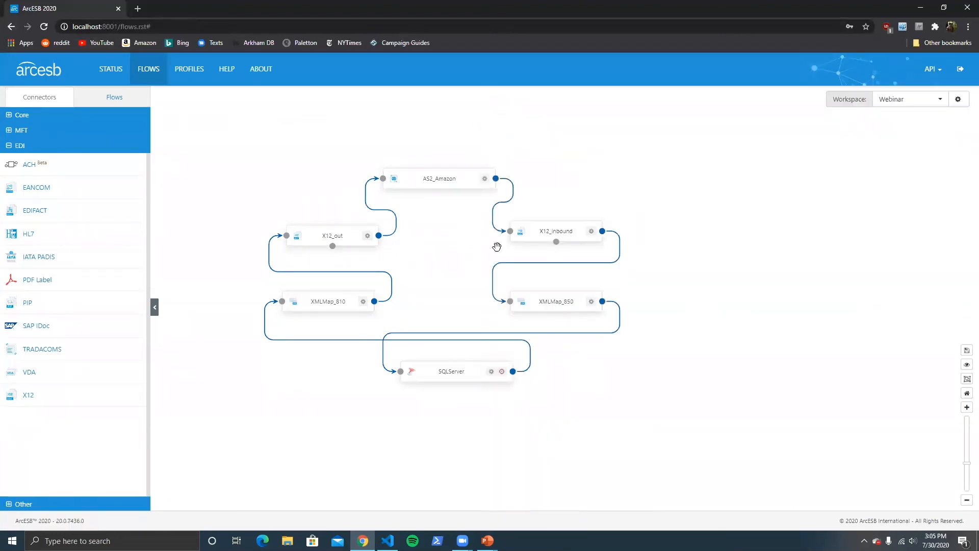
Step: Add a Lookup connector from the Core connectors to an empty area of the flow beside X12_inbound
click(14, 117)
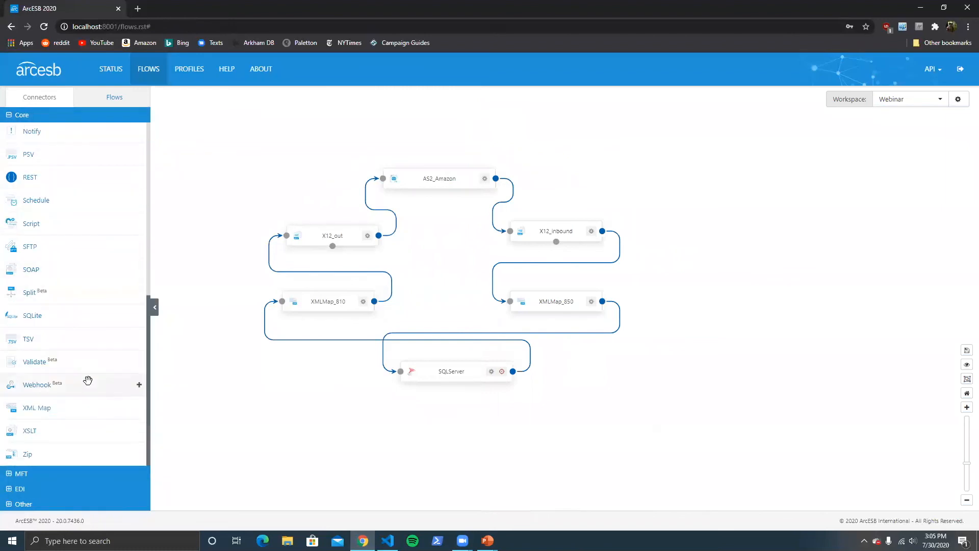
scroll(102, 357, up, 5)
drag(85, 347, 678, 184)
click(626, 227)
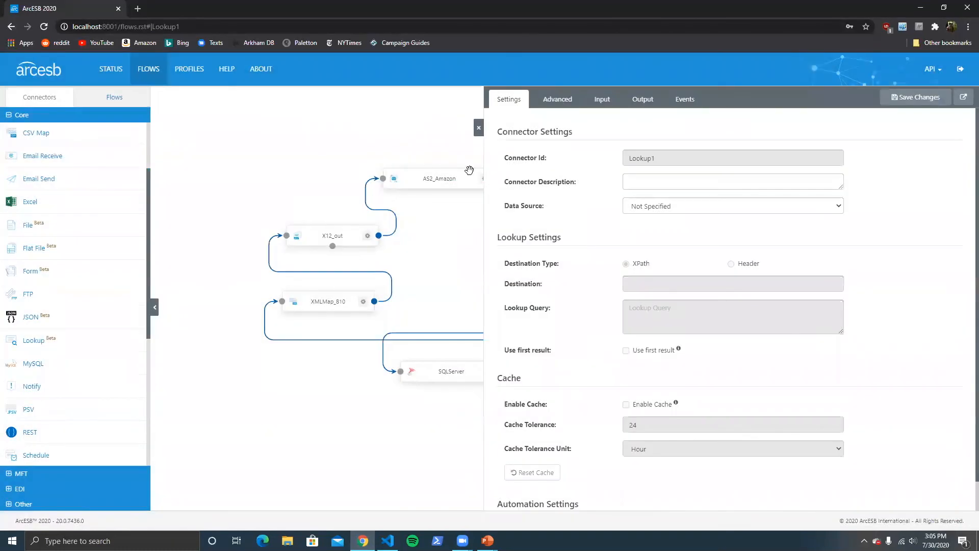
drag(302, 241, 348, 199)
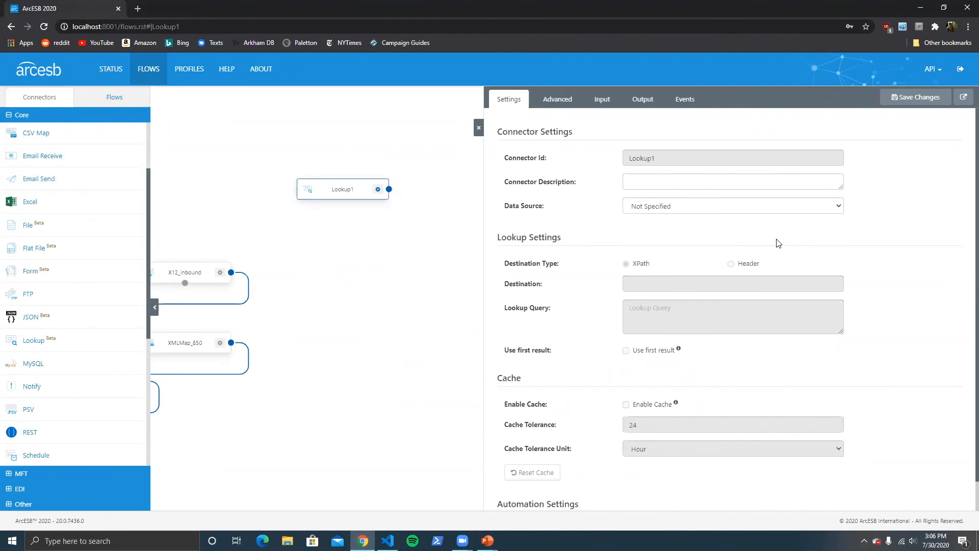
Step: Set the Lookup connector's data source to SQLServer and its XPath destination to /Items/test
click(733, 206)
click(722, 230)
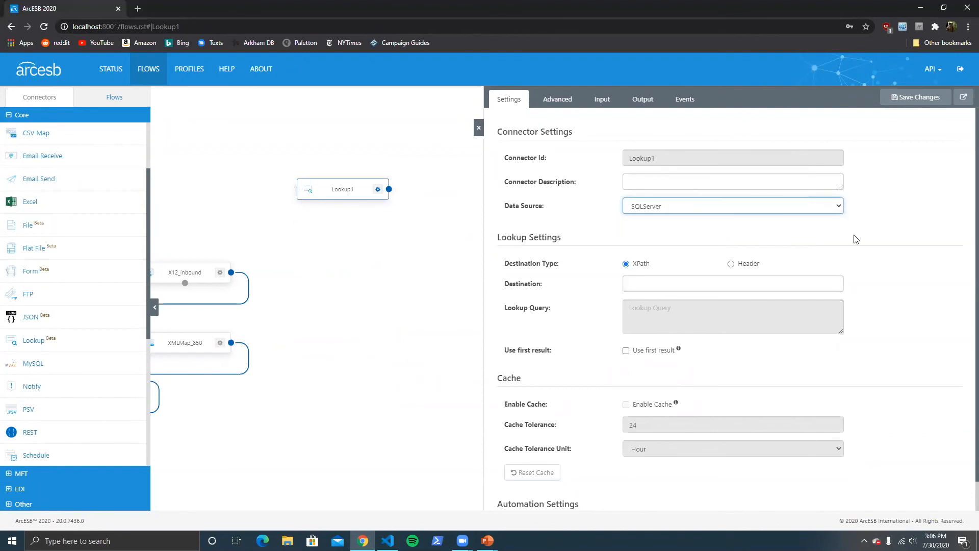
click(647, 282)
text(/IT)
key(BackSpace)
key(BackSpace)
text(Items/test)
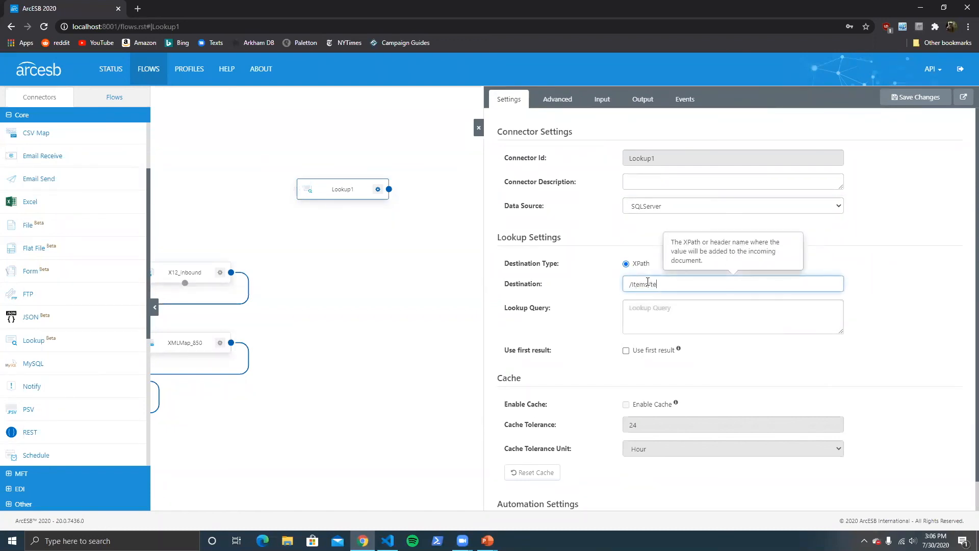
click(918, 269)
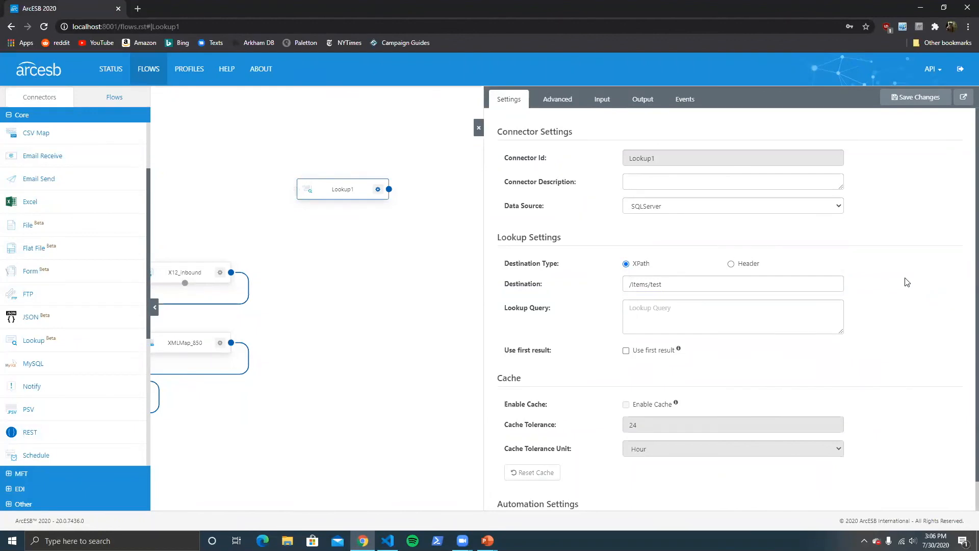
Step: Enter "SELECT * from table" as the lookup query and close the Lookup connector's settings, keeping the changes
mouse_move(834, 309)
click(779, 310)
text(SELECT * from table)
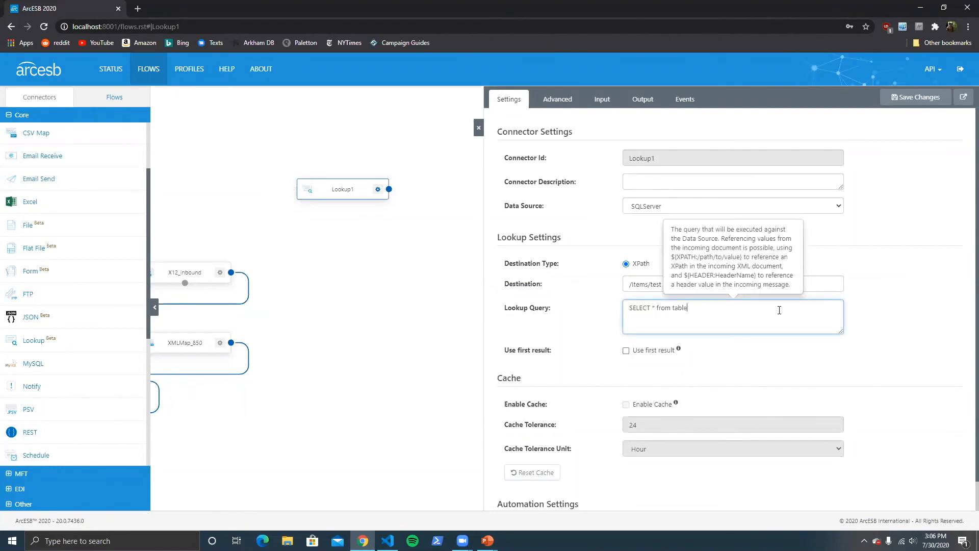
click(921, 309)
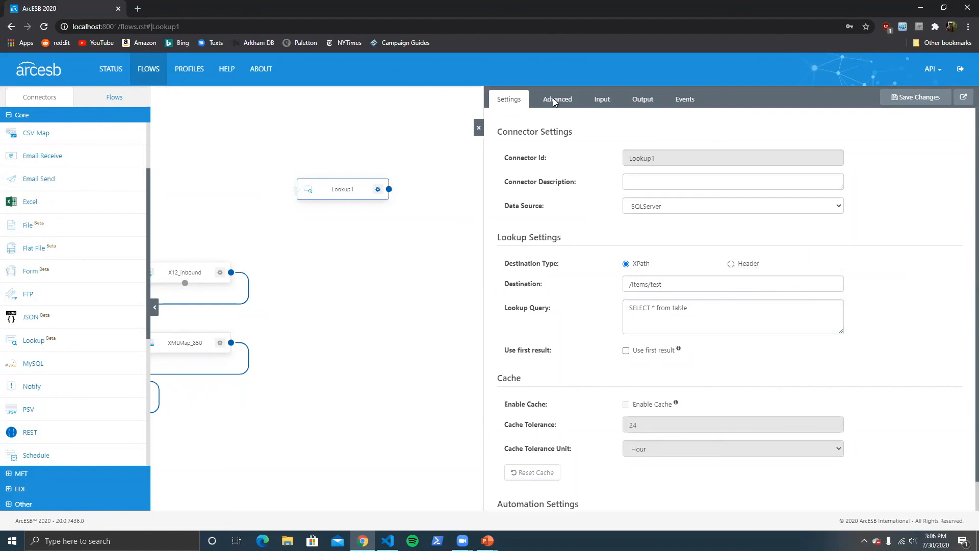
click(479, 130)
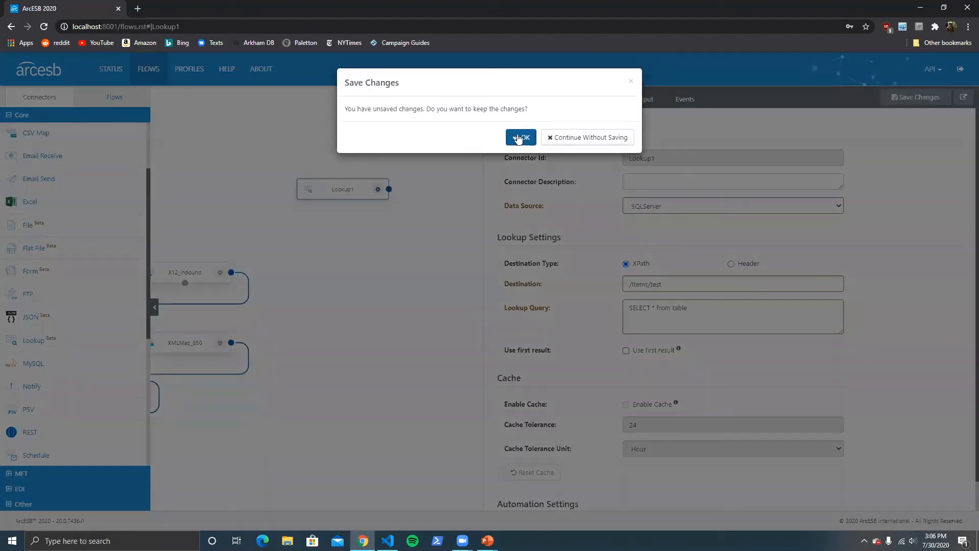
click(518, 137)
Step: Delete the Lookup connector from the flow
right_click(350, 189)
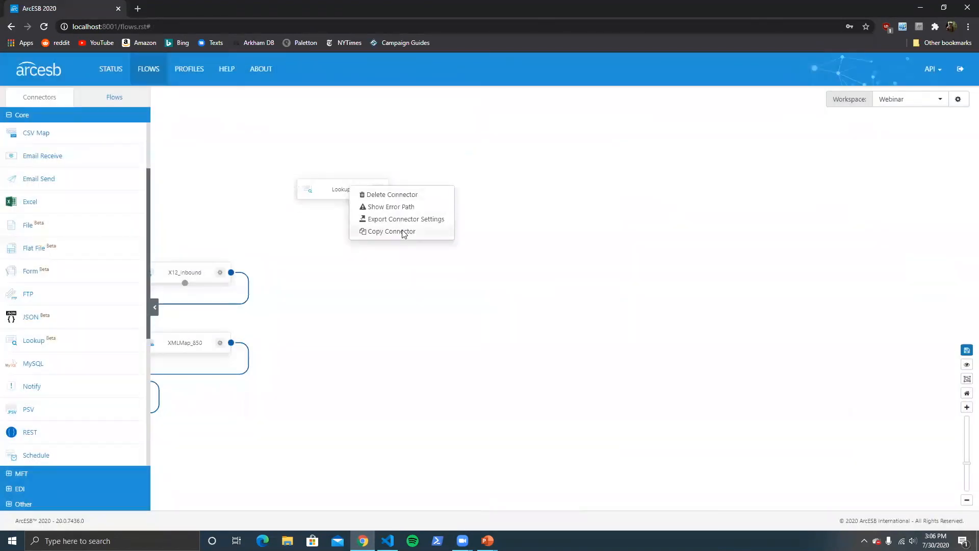
click(392, 194)
click(584, 136)
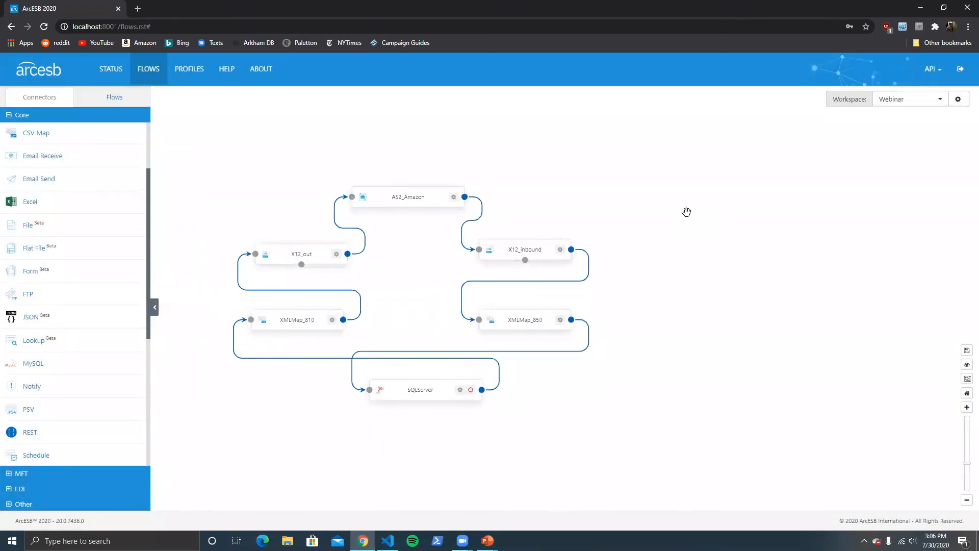
Step: Examine the ShippingStreet mapping expression in XMLMap_850, cancel the expression editor, and close the connector's settings
click(530, 322)
scroll(749, 332, down, 3)
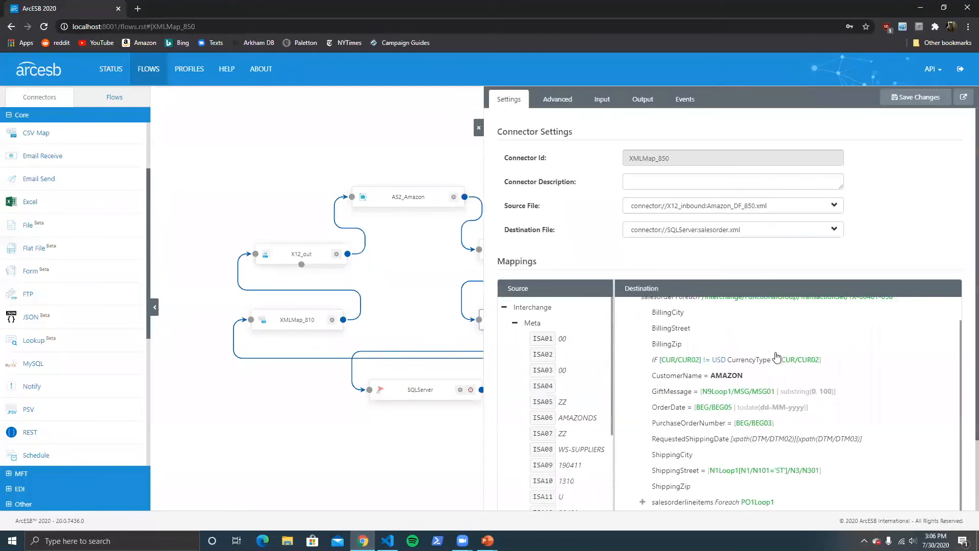
mouse_move(853, 425)
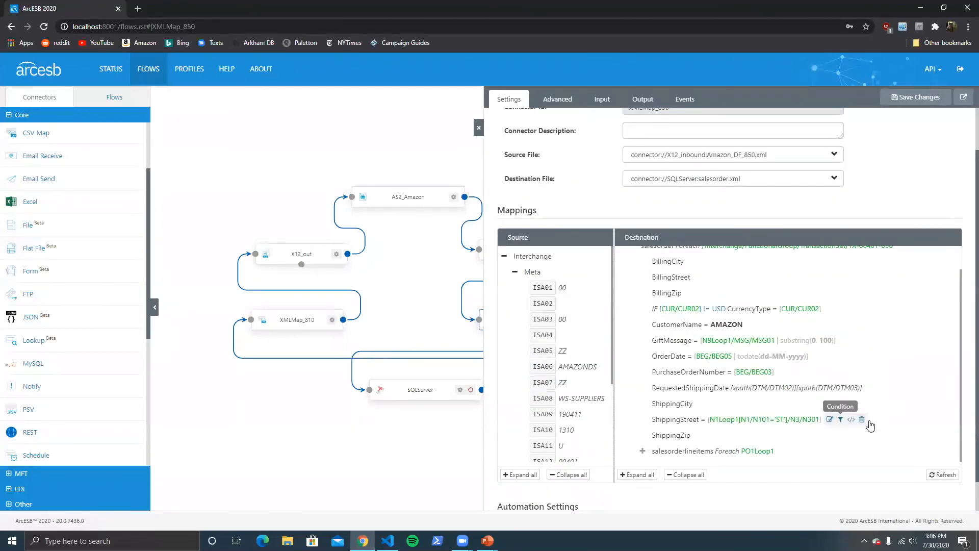
click(829, 420)
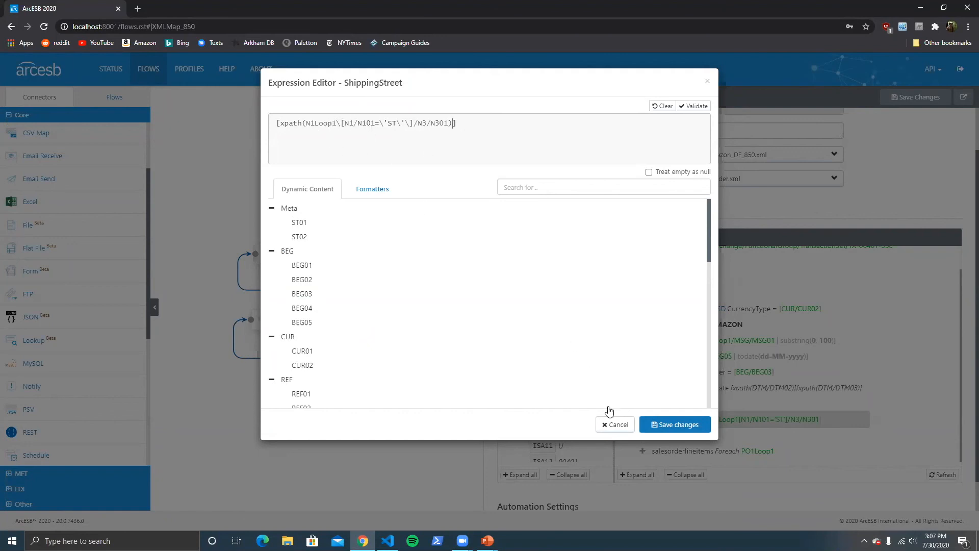
click(612, 424)
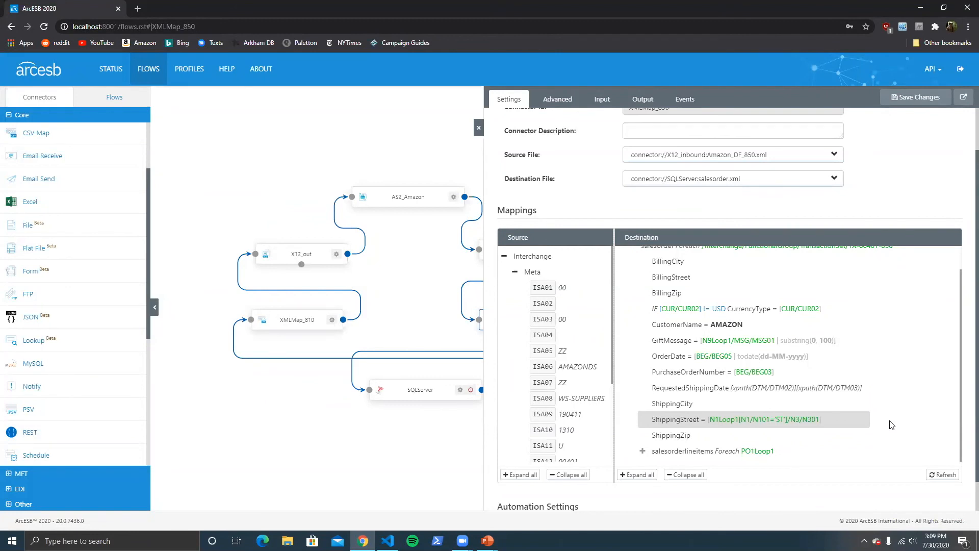
click(478, 127)
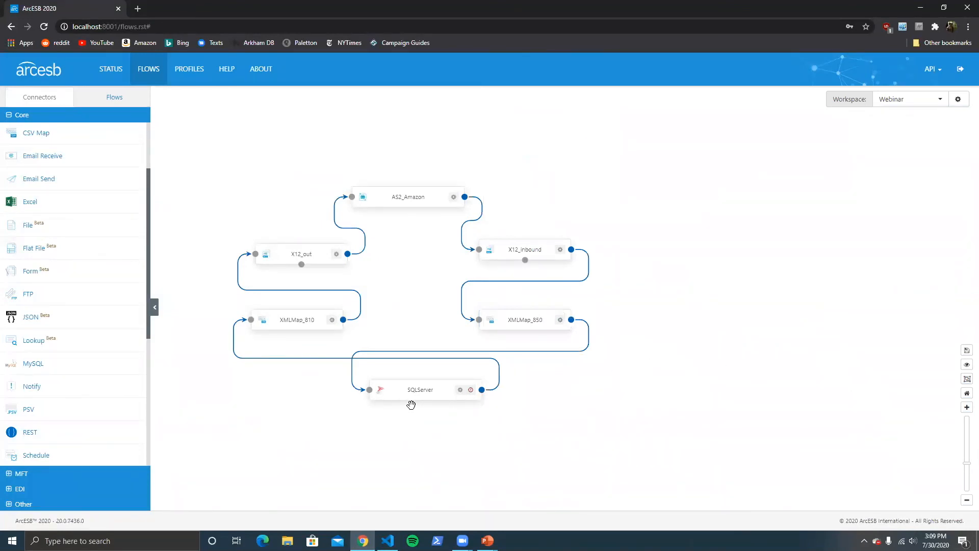
Step: Examine the ST02 mapping expression under TX-00401-810's Meta node in XMLMap_810, and close the editor and connector settings without changes
click(317, 325)
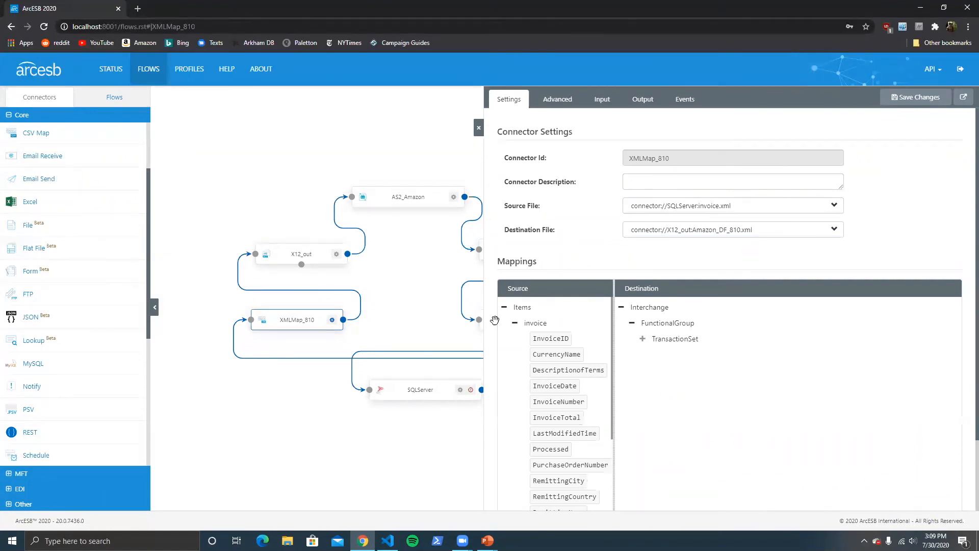
click(643, 339)
click(653, 354)
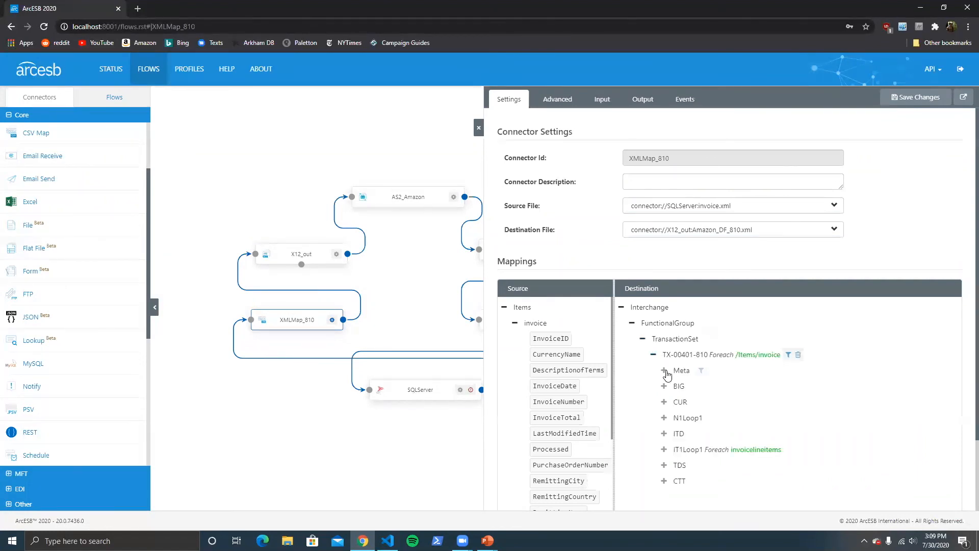
click(663, 371)
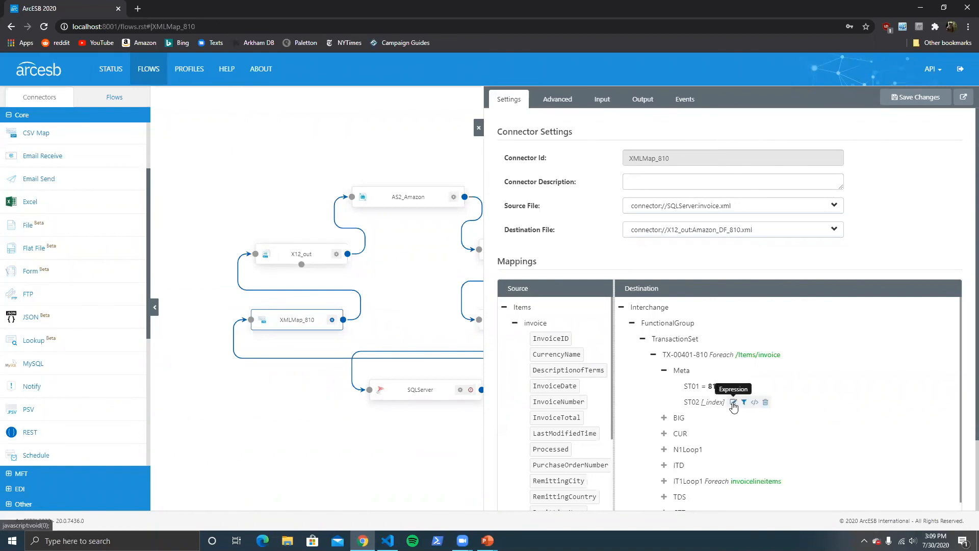
click(733, 402)
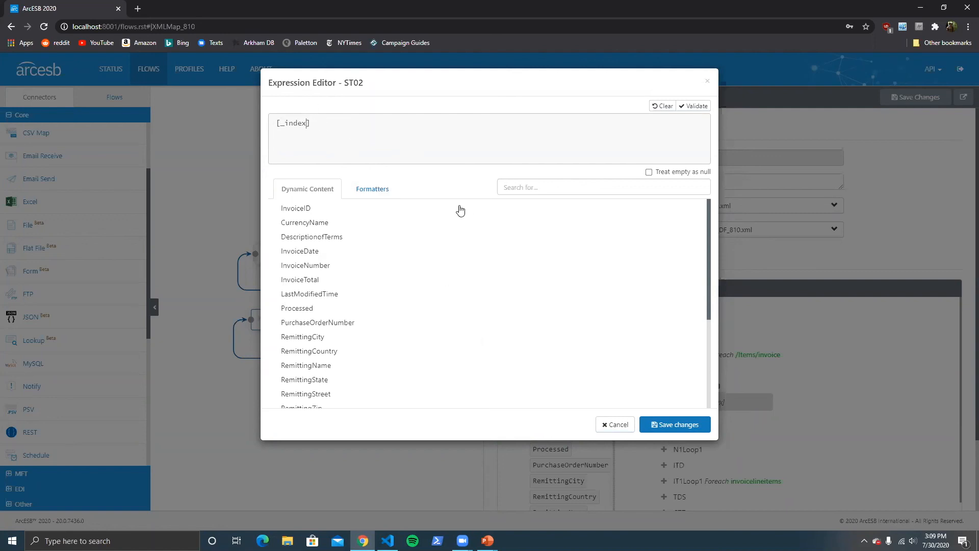
click(707, 81)
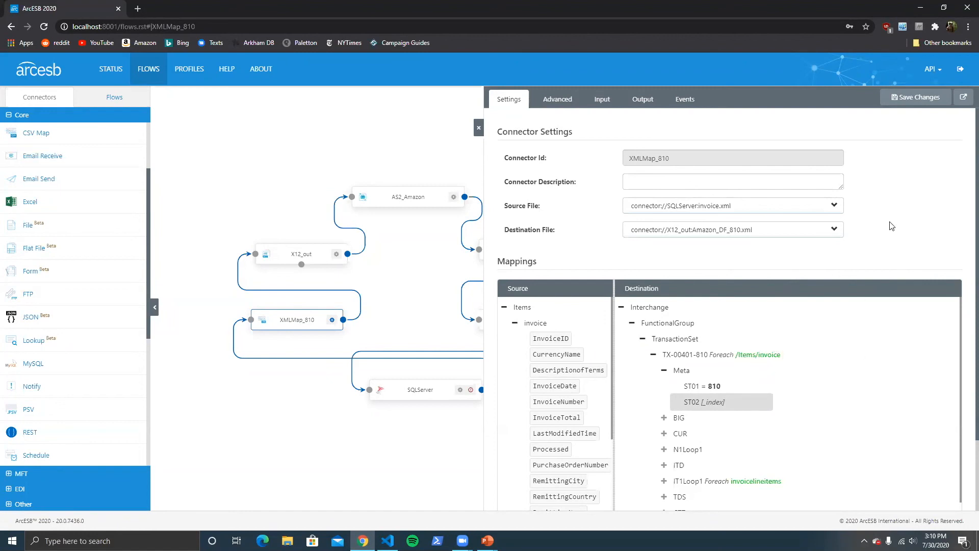
click(478, 127)
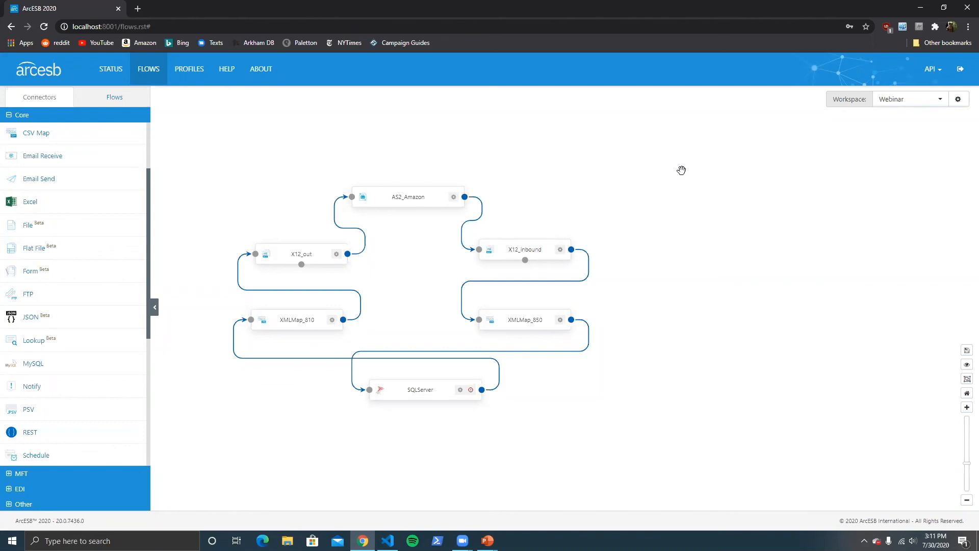
Step: Review the workspace management options, including Export Workspace, and dismiss them without choosing one
click(958, 99)
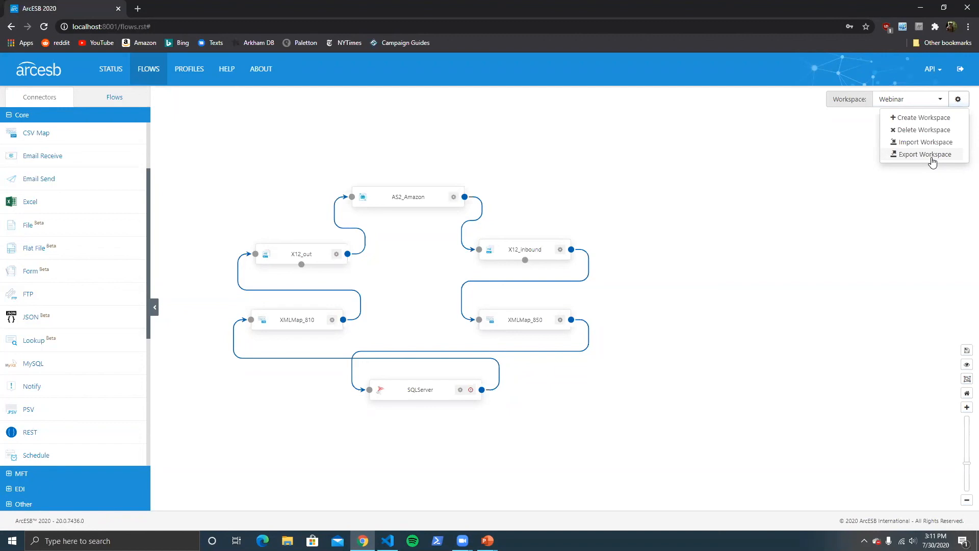
click(850, 253)
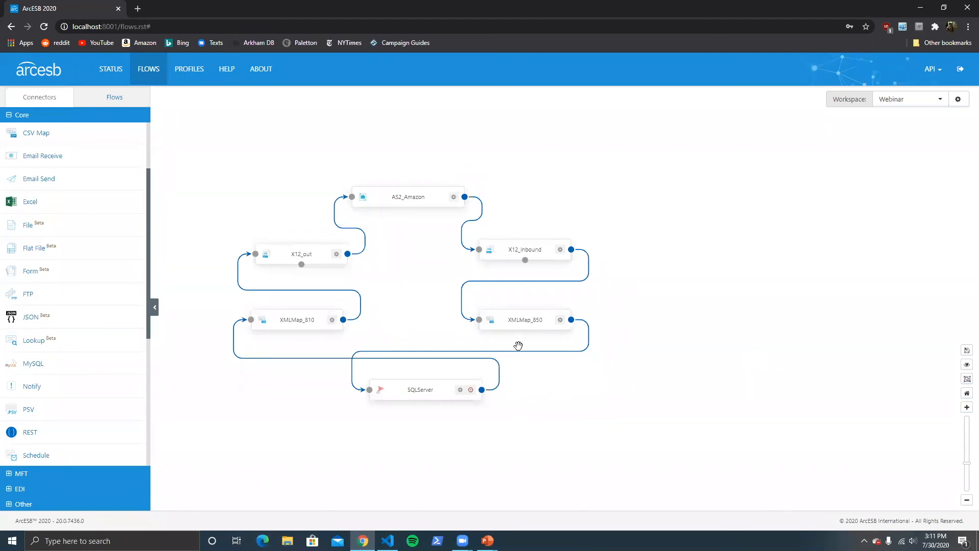
Step: Examine the salesorder mappings in XMLMap_850, widening the source tree, and close the connector's settings
click(524, 327)
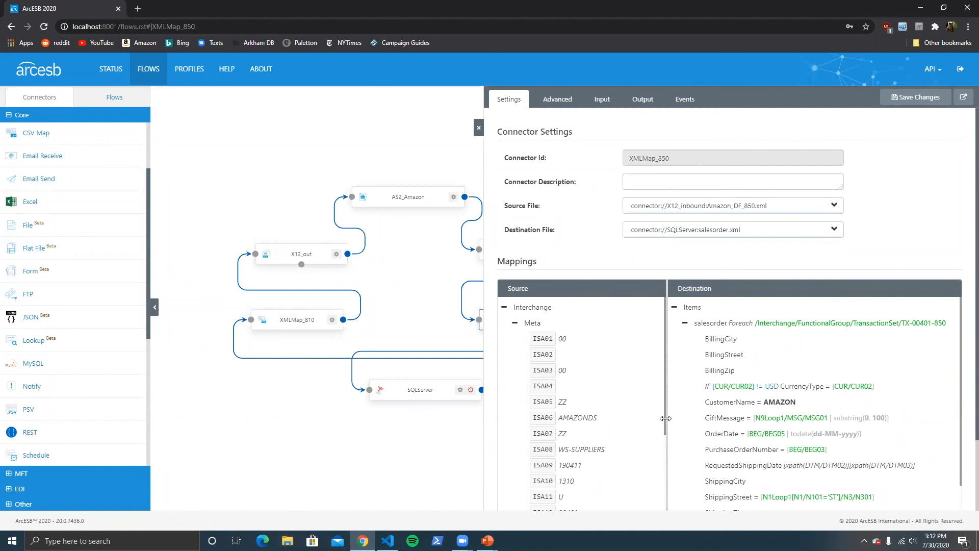
drag(665, 419, 681, 417)
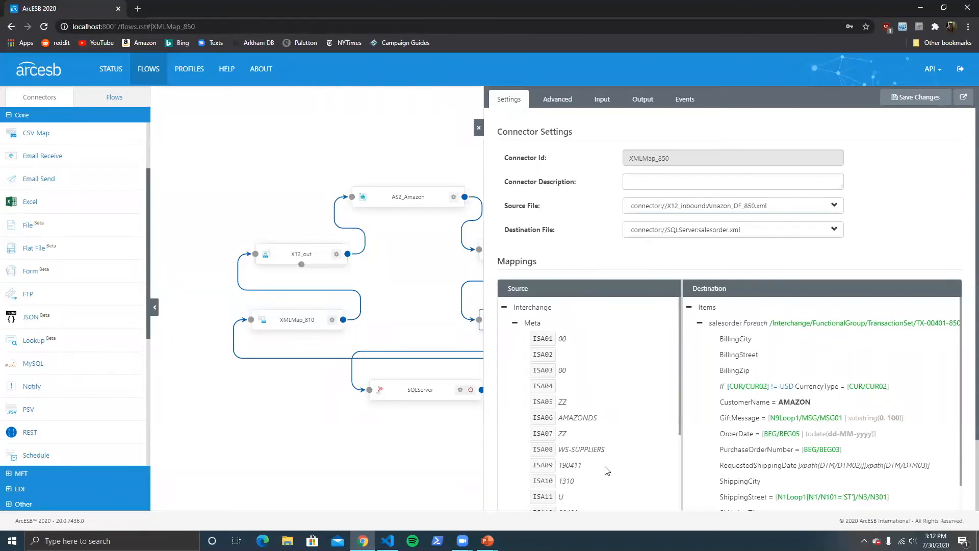
mouse_move(744, 479)
scroll(885, 411, down, 1)
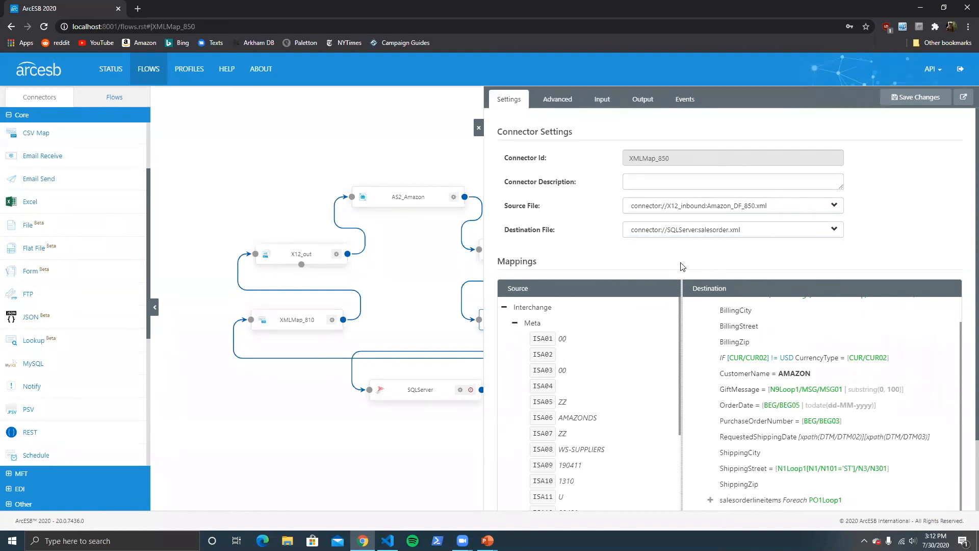
scroll(908, 390, up, 1)
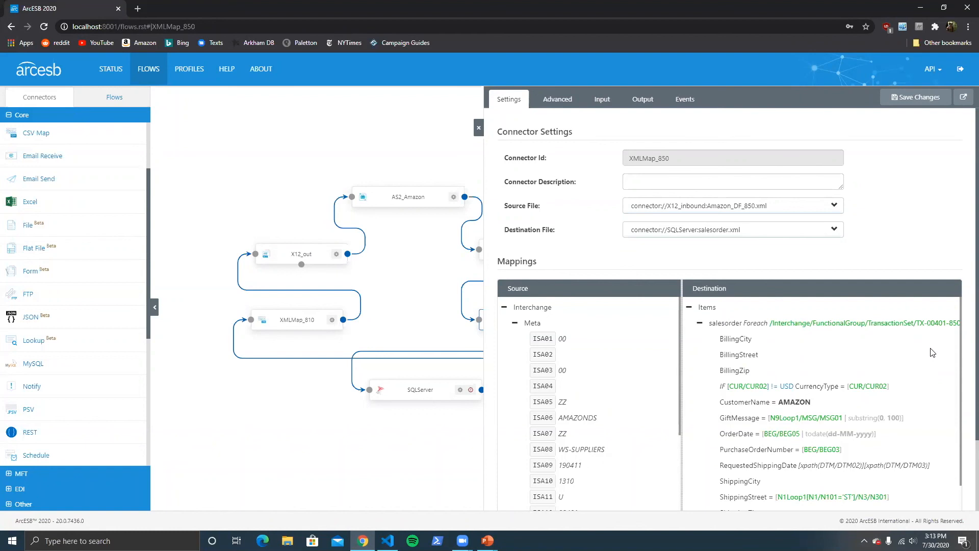
click(478, 127)
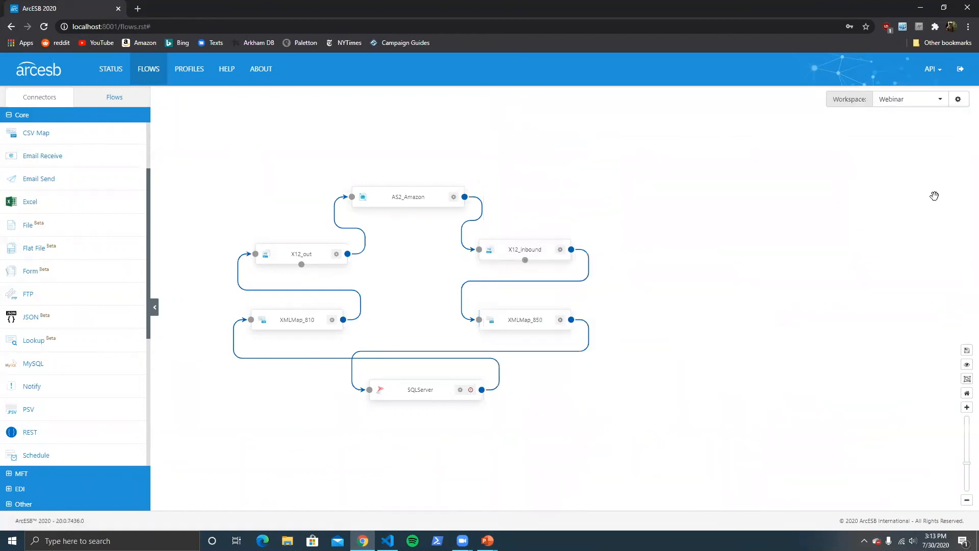
Step: Check the workspace selector and the create, delete, import and export options, leaving the Webinar workspace selected
click(938, 99)
click(936, 100)
click(957, 98)
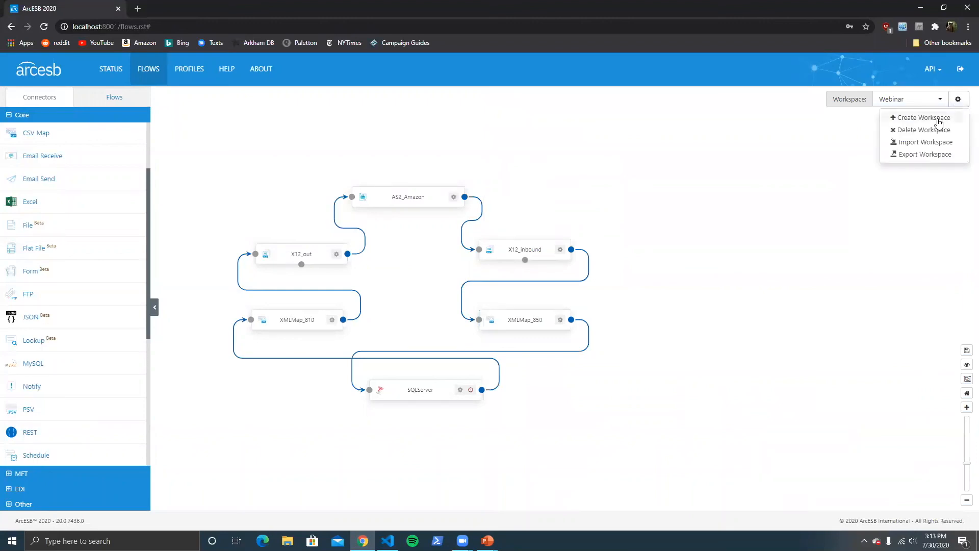
click(941, 104)
click(941, 104)
click(964, 103)
click(747, 162)
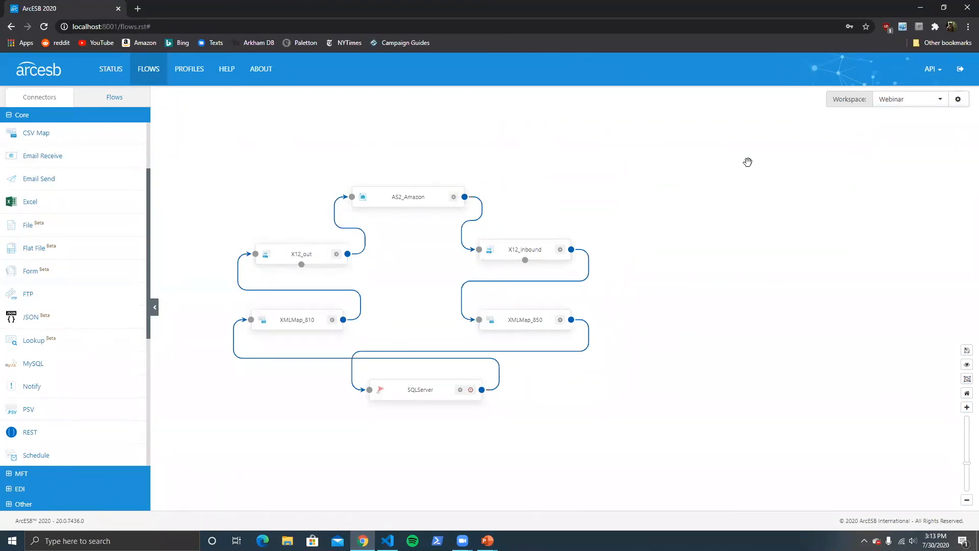
scroll(756, 220, down, 1)
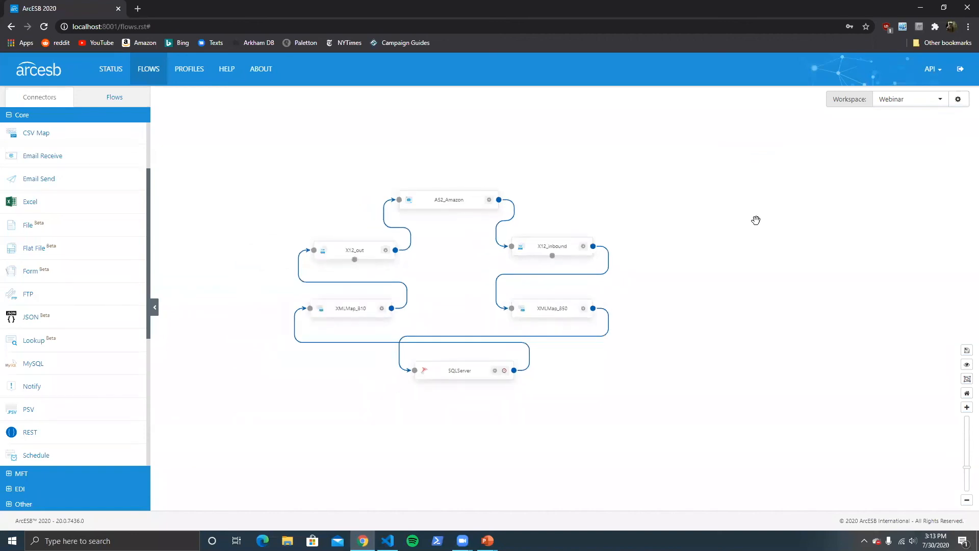
scroll(756, 220, up, 1)
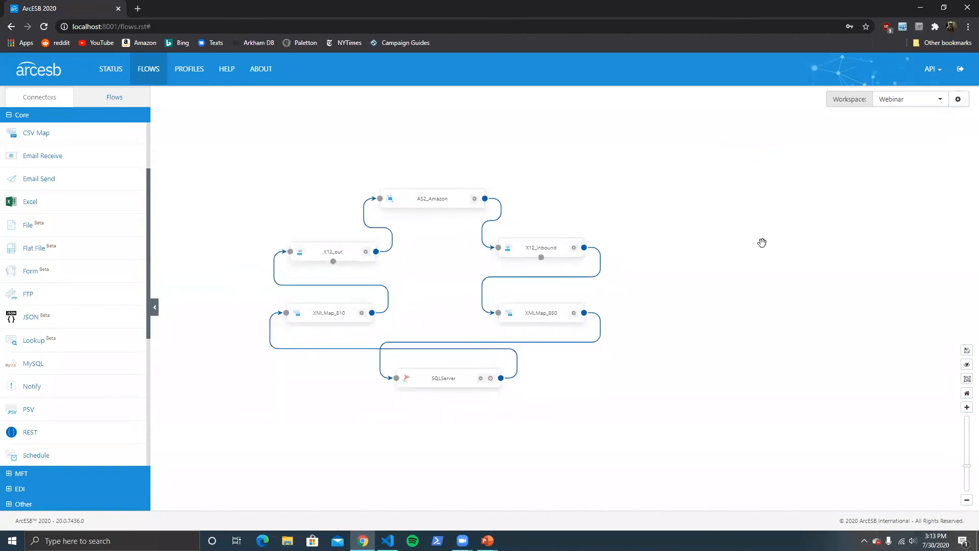